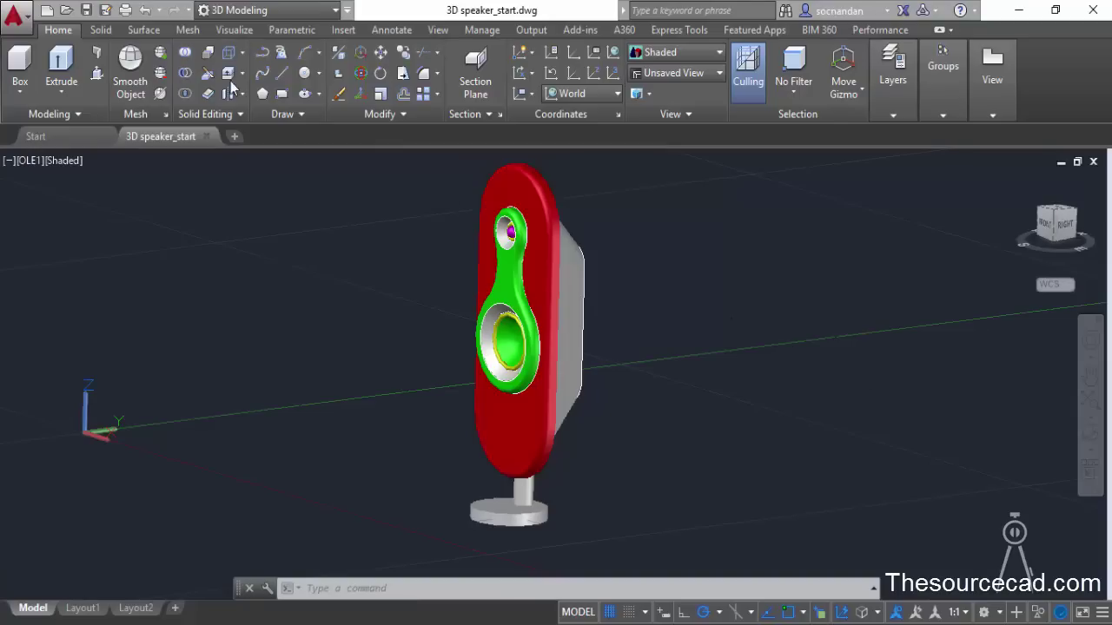
Open the Materials Browser and look through the materials already loaded in the document.
click(233, 31)
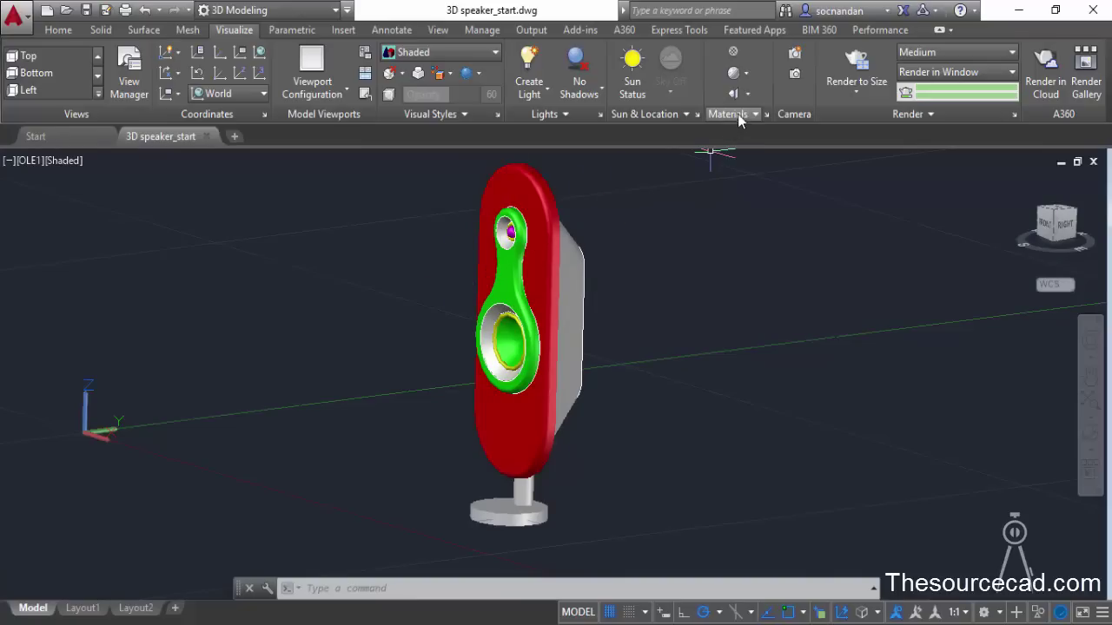
click(741, 53)
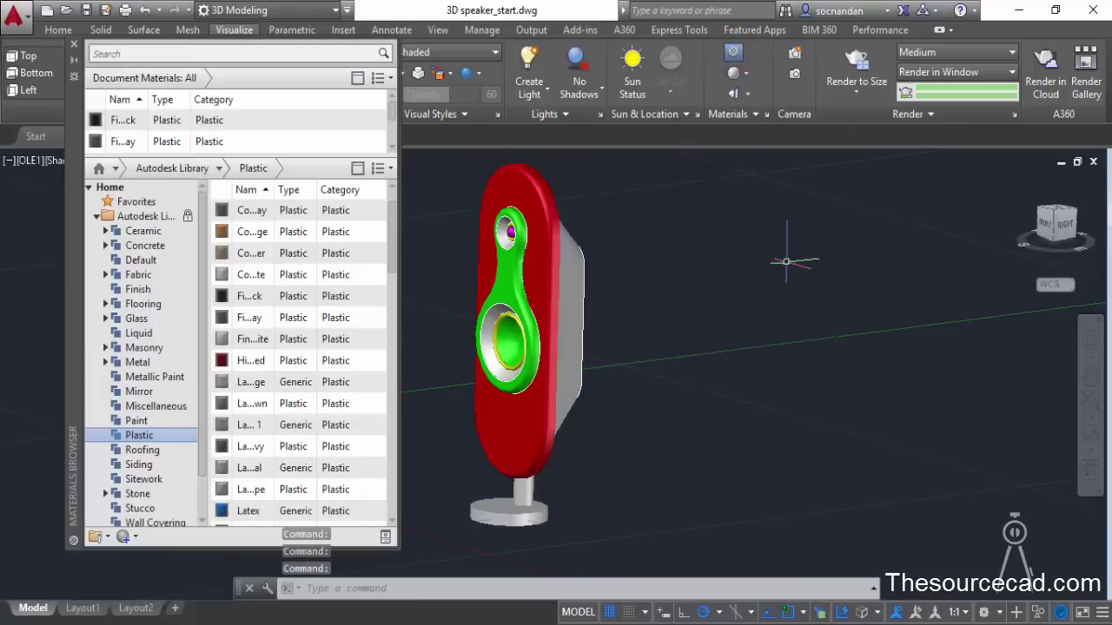
mouse_move(392, 115)
mouse_down()
mouse_move(393, 143)
mouse_move(395, 111)
mouse_up()
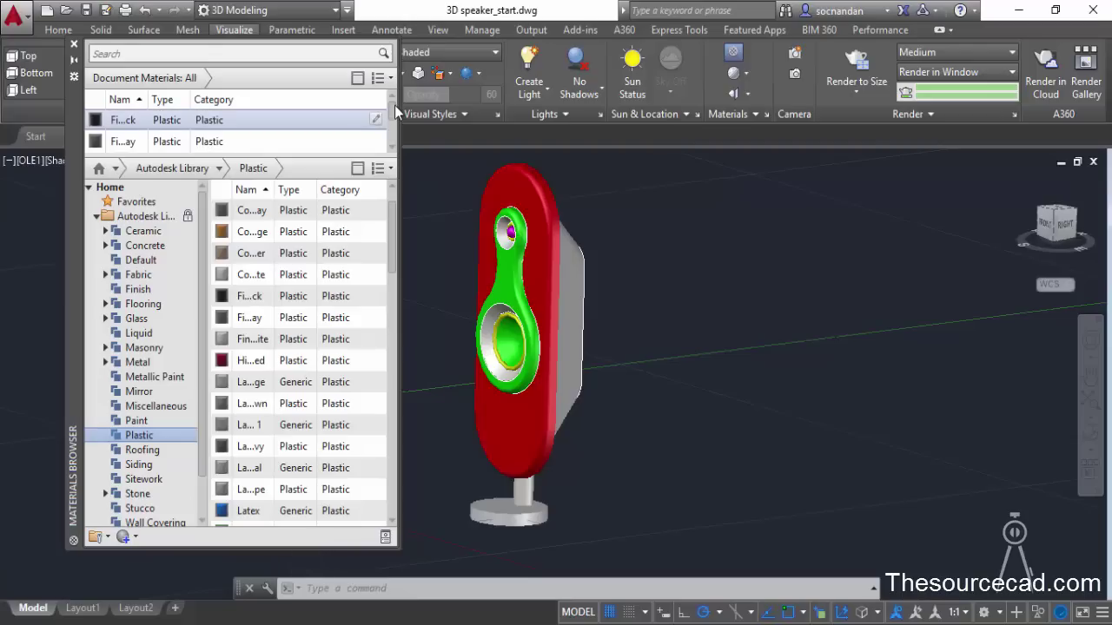
scroll(173, 140, down, 1)
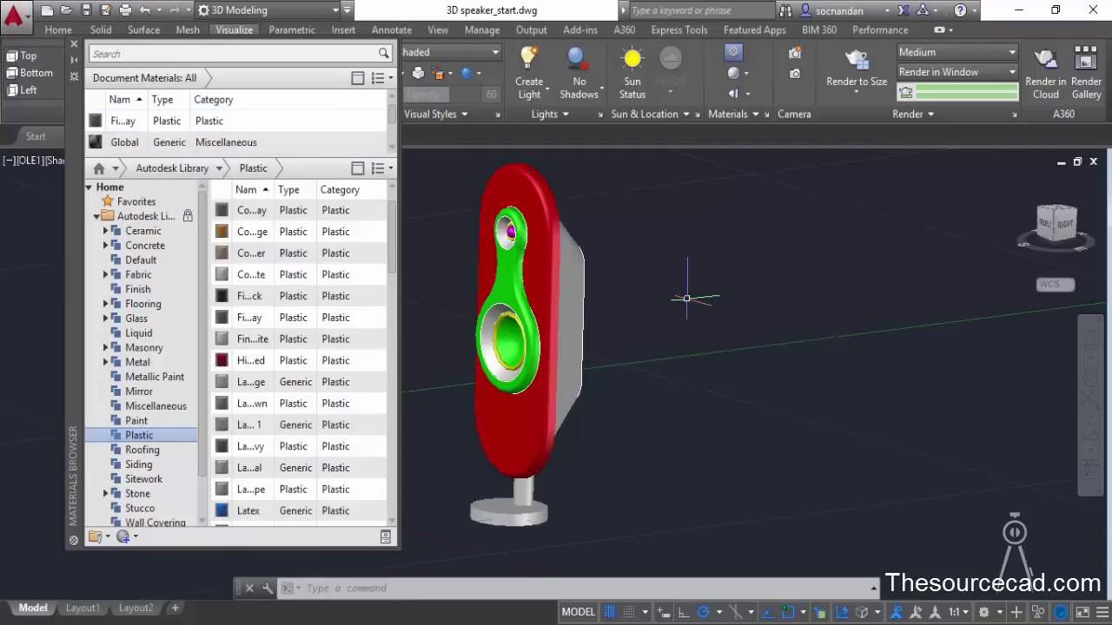
Purge all unused items from the drawing and save it.
text(purge)
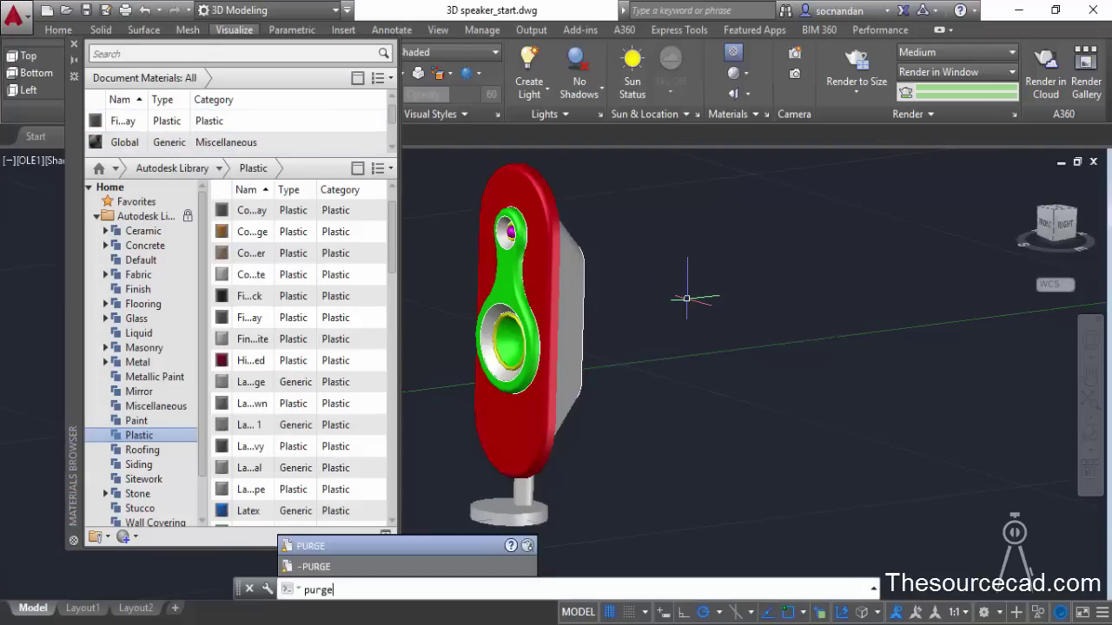
key(Return)
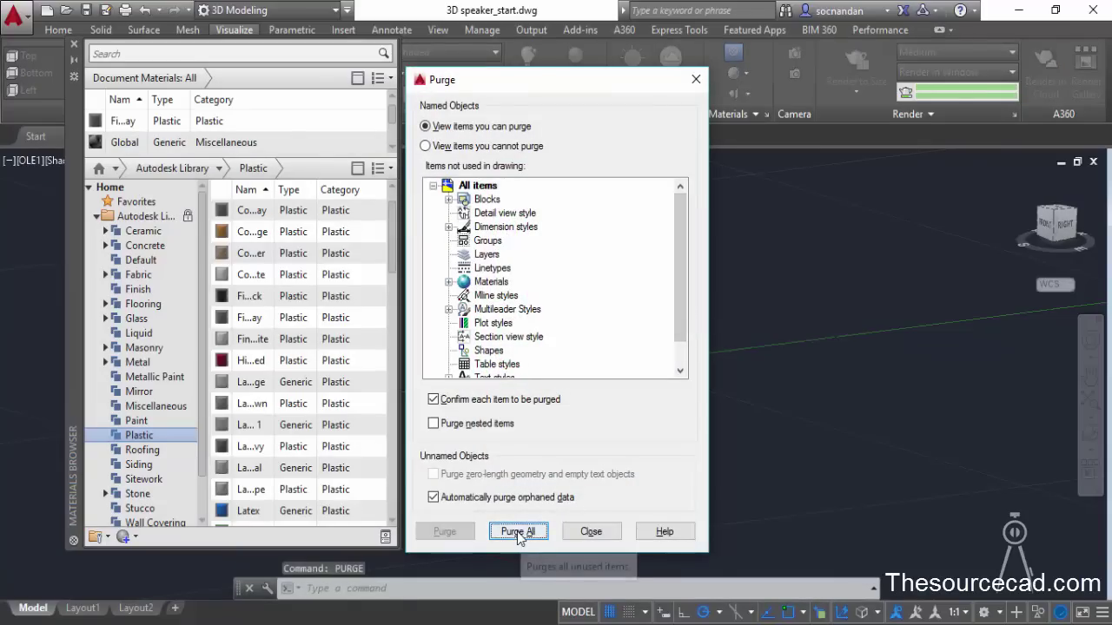
click(518, 531)
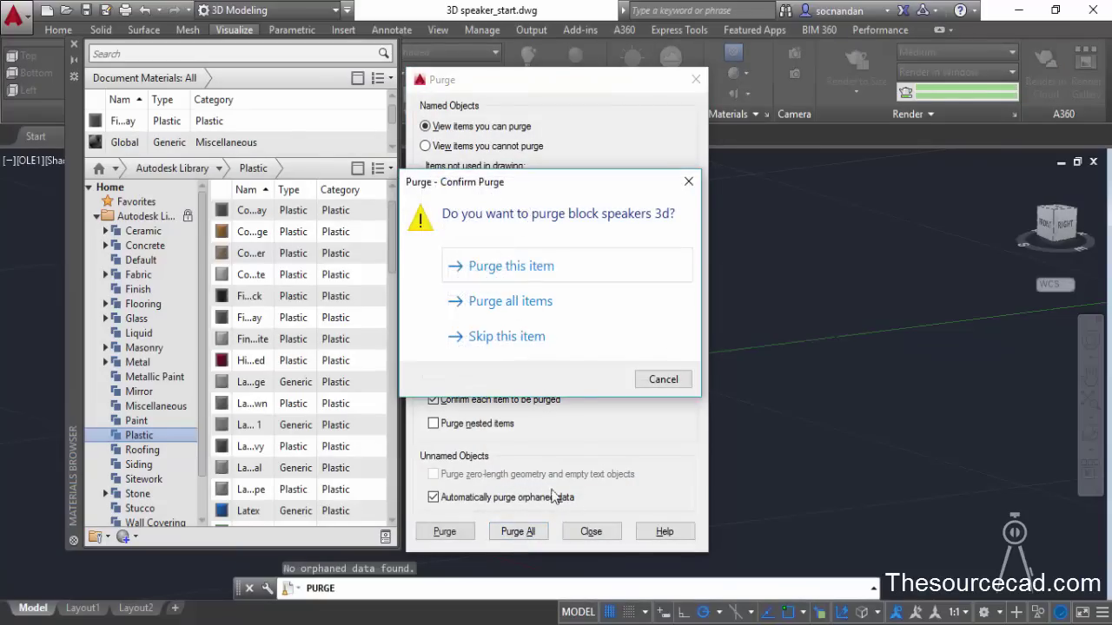
click(547, 306)
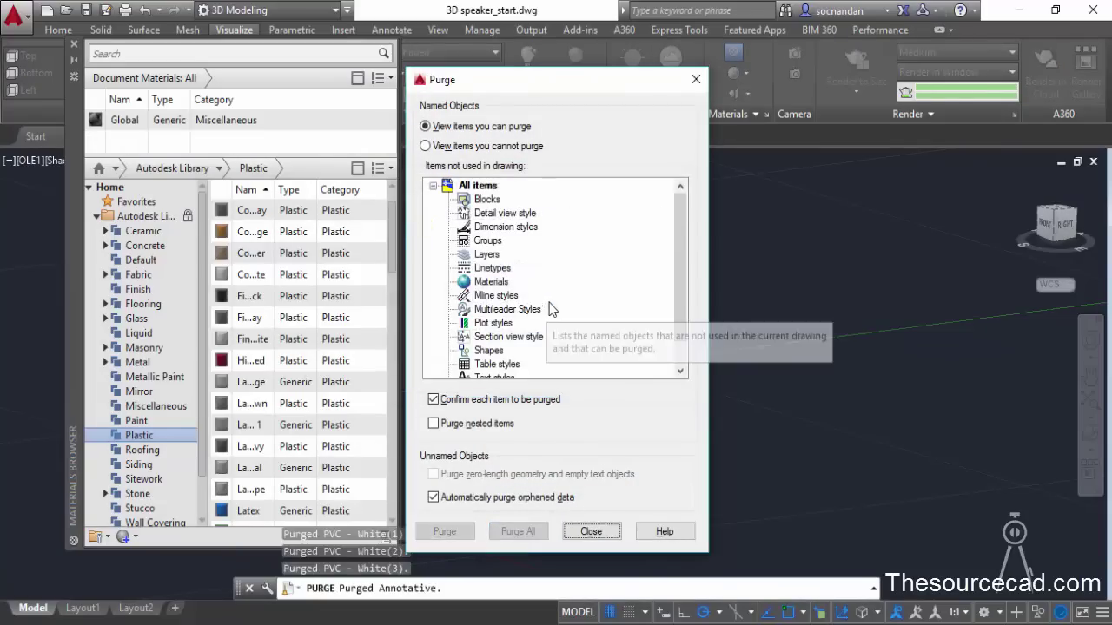
click(591, 532)
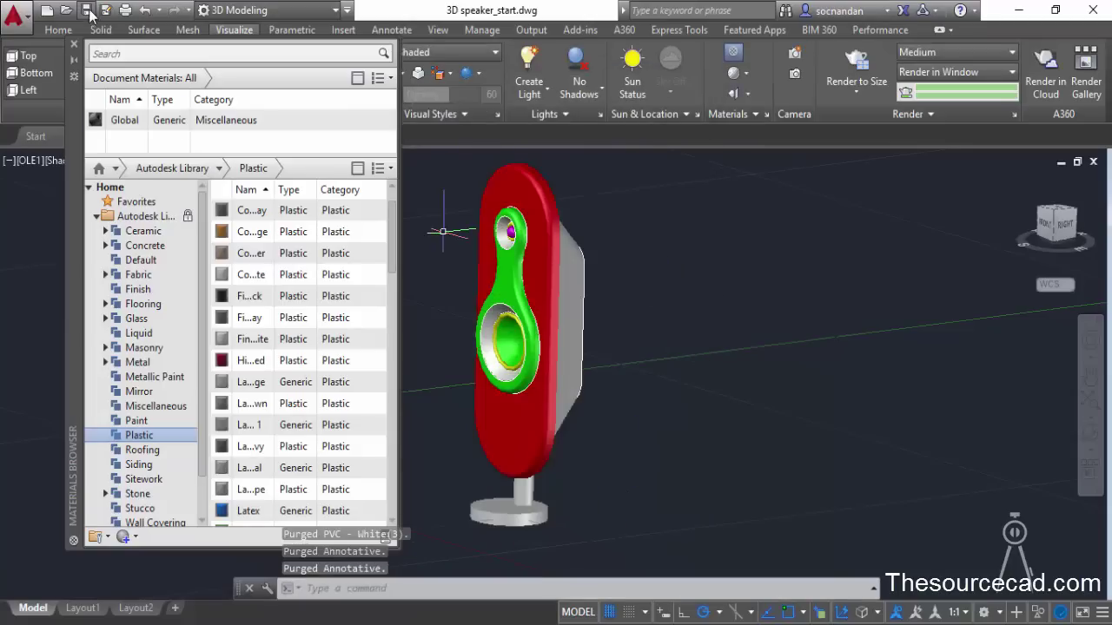
key(ctrl+s)
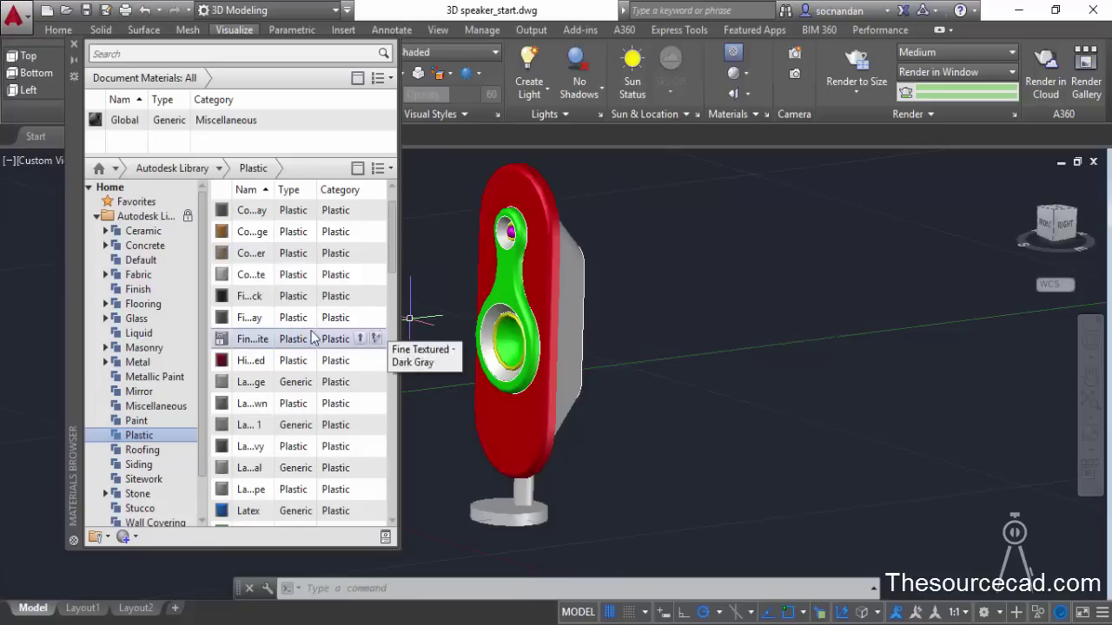
Add the Latex plastic material to the document and apply it to the speaker's red front panel.
scroll(296, 300, down, 1)
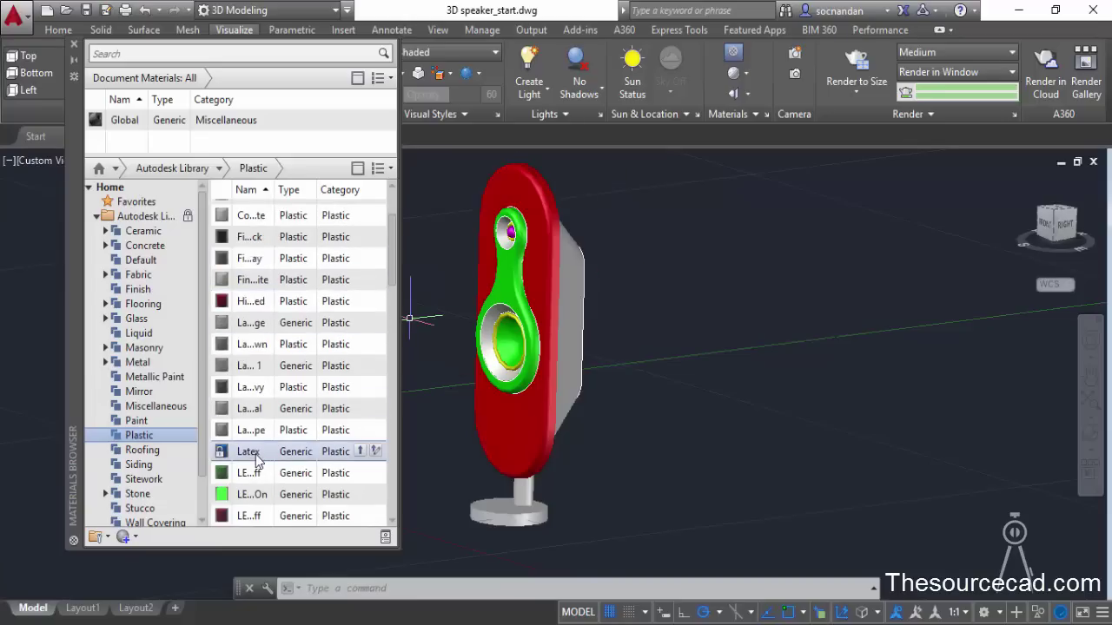
drag(257, 461, 528, 436)
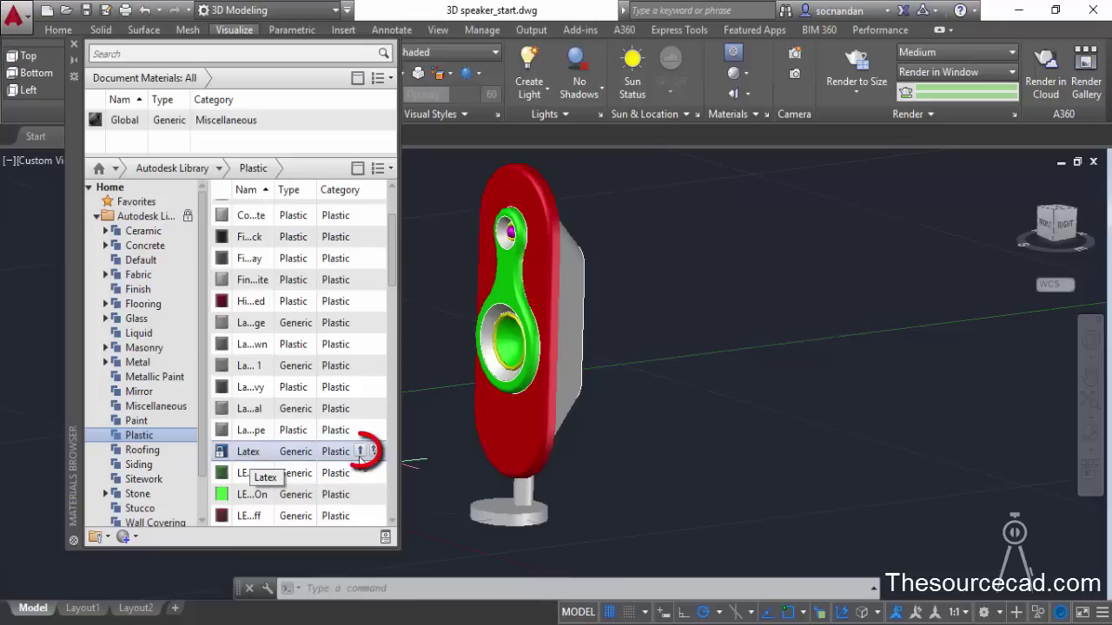
click(361, 453)
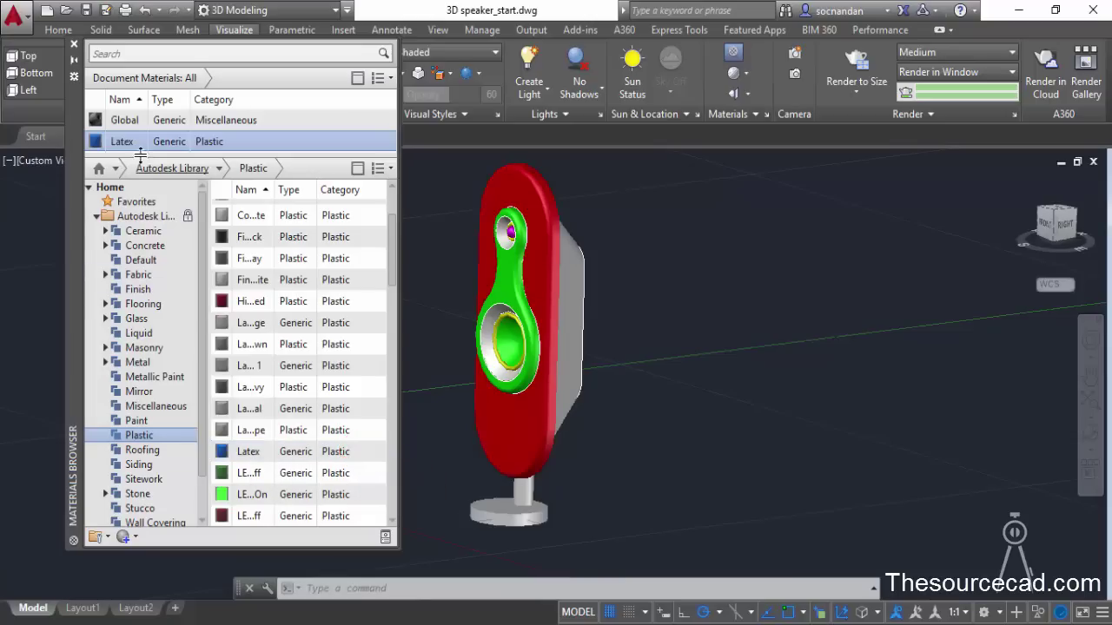
drag(142, 150, 487, 418)
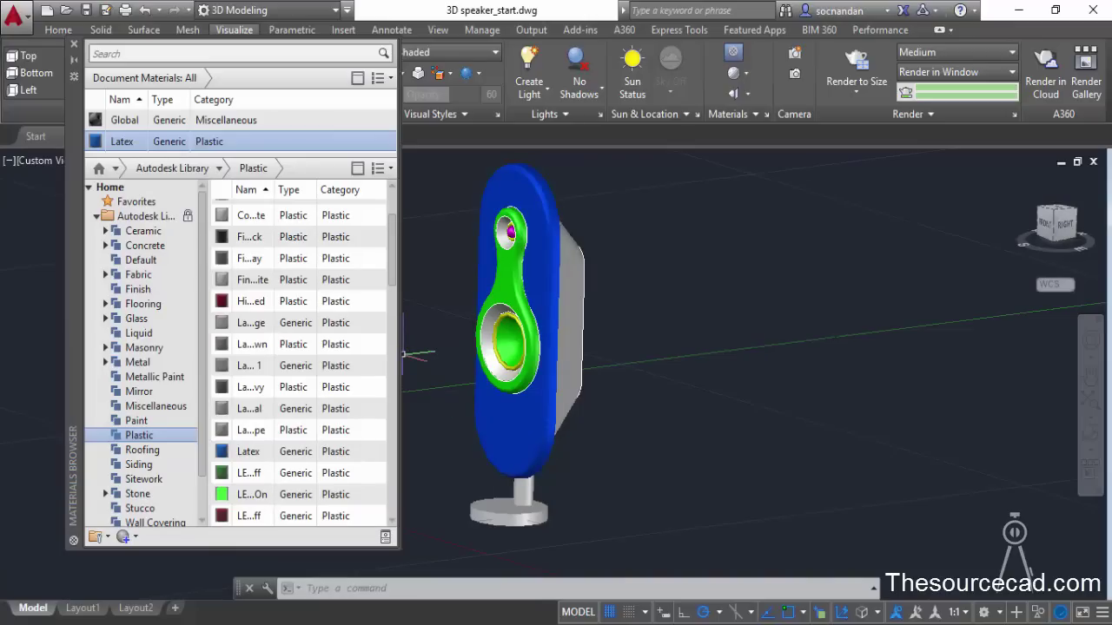
Add the Fine Textured - Black plastic to the document and apply it to the yellow ring around the large speaker.
scroll(286, 318, up, 3)
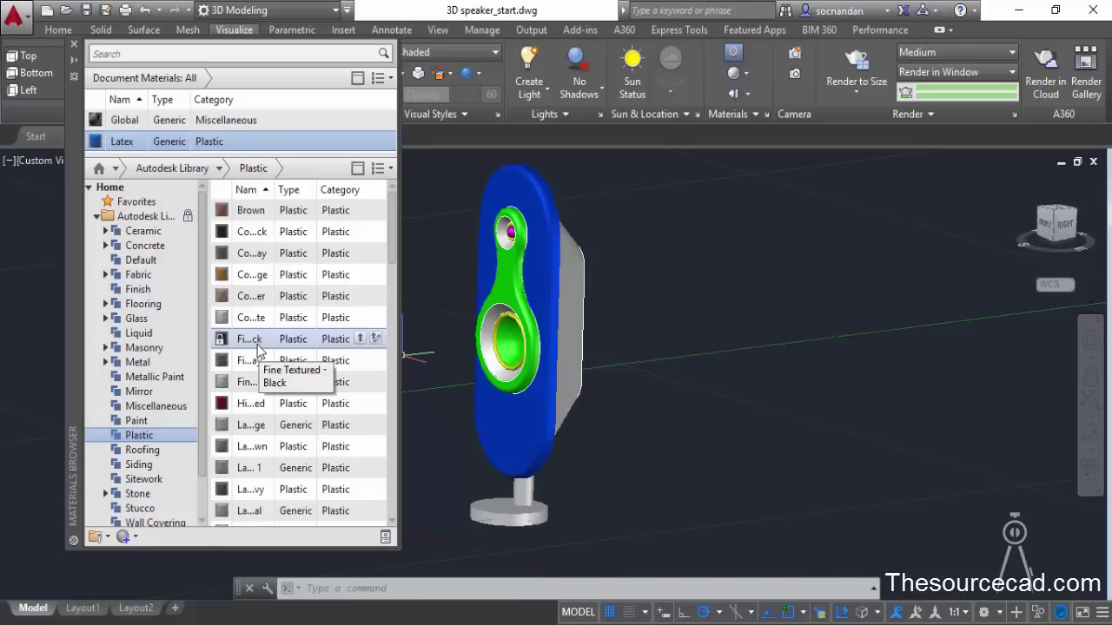
drag(258, 347, 521, 321)
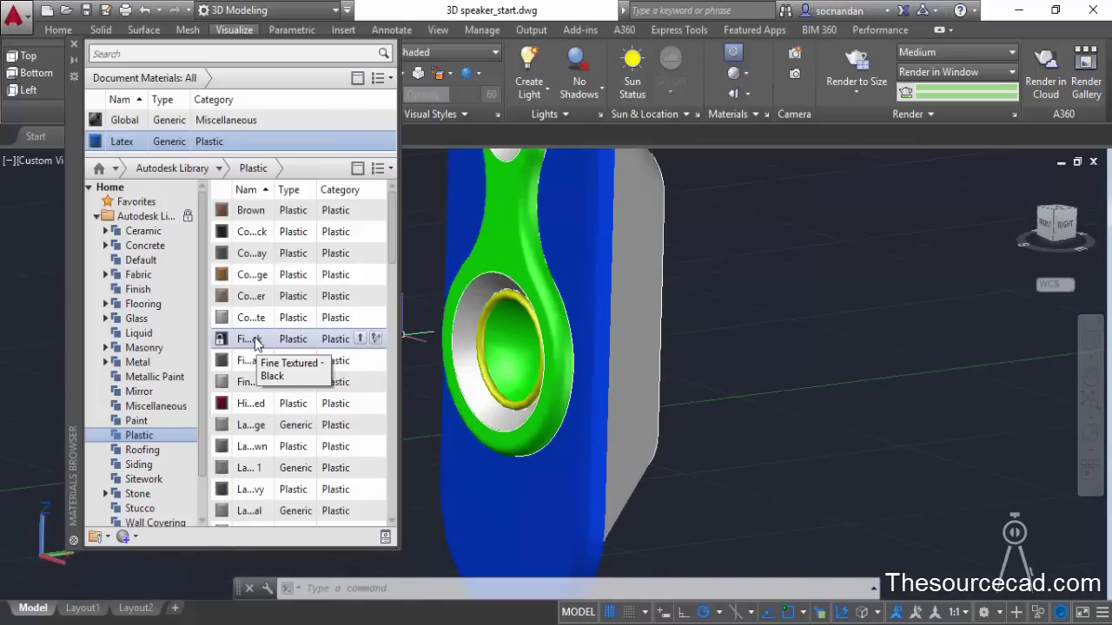
click(359, 339)
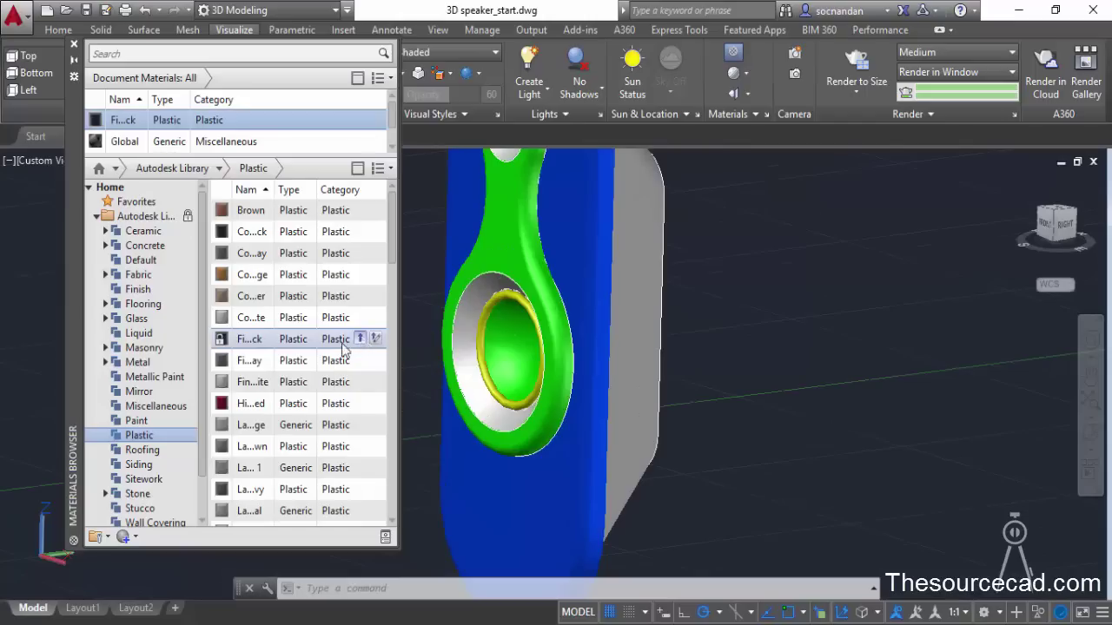
scroll(124, 128, down, 1)
scroll(157, 145, up, 1)
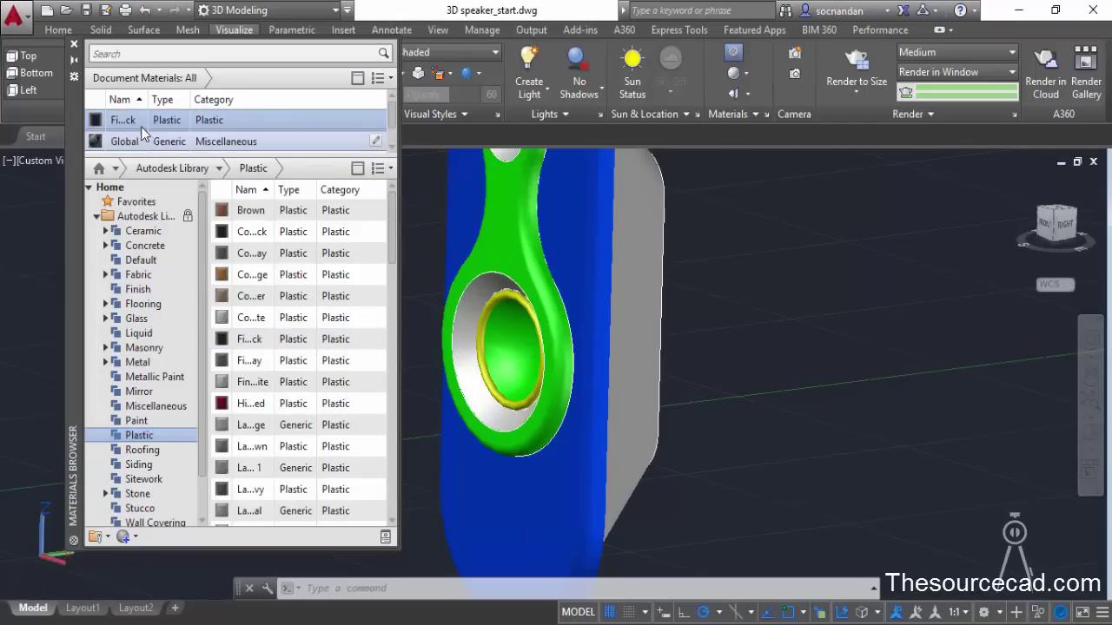
drag(141, 127, 403, 278)
drag(489, 302, 495, 298)
Apply the Fine Textured - Black plastic to the yellow ring around the small upper speaker.
middle_drag(506, 196, 529, 304)
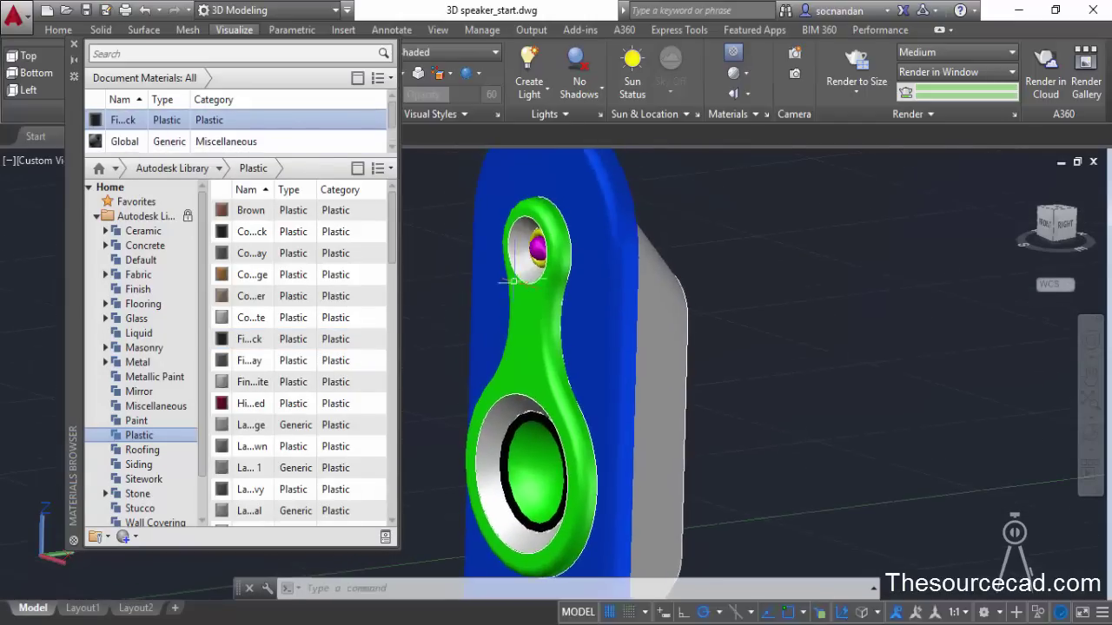
scroll(132, 139, down, 1)
scroll(132, 139, up, 1)
drag(139, 123, 537, 246)
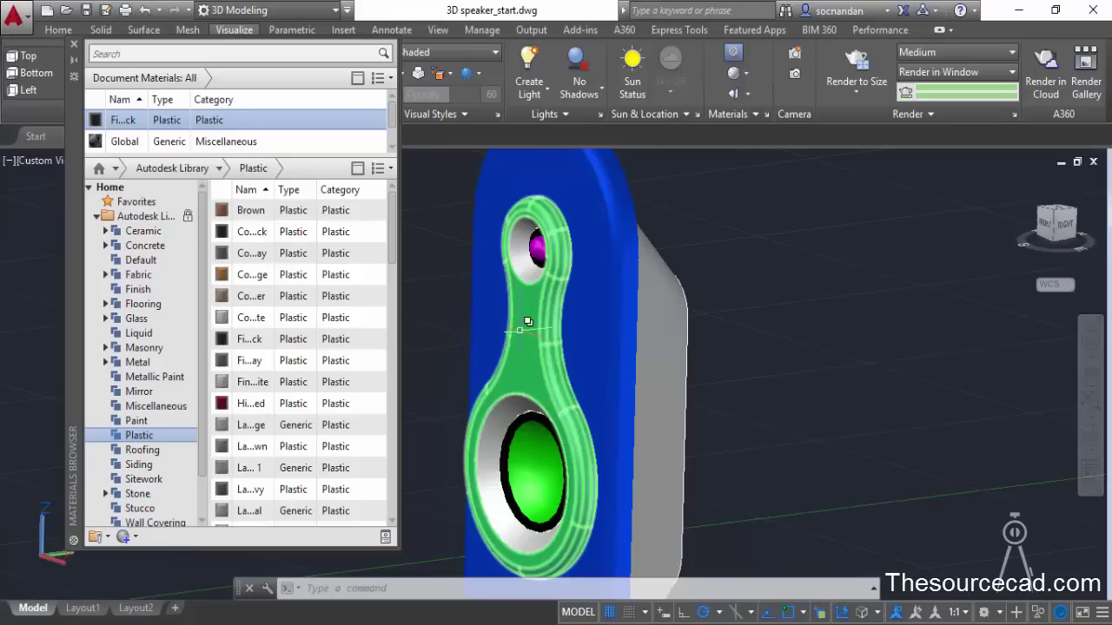
Add the Smooth - Black plastic to the document and apply it to the green surround joining both speakers.
scroll(257, 359, down, 4)
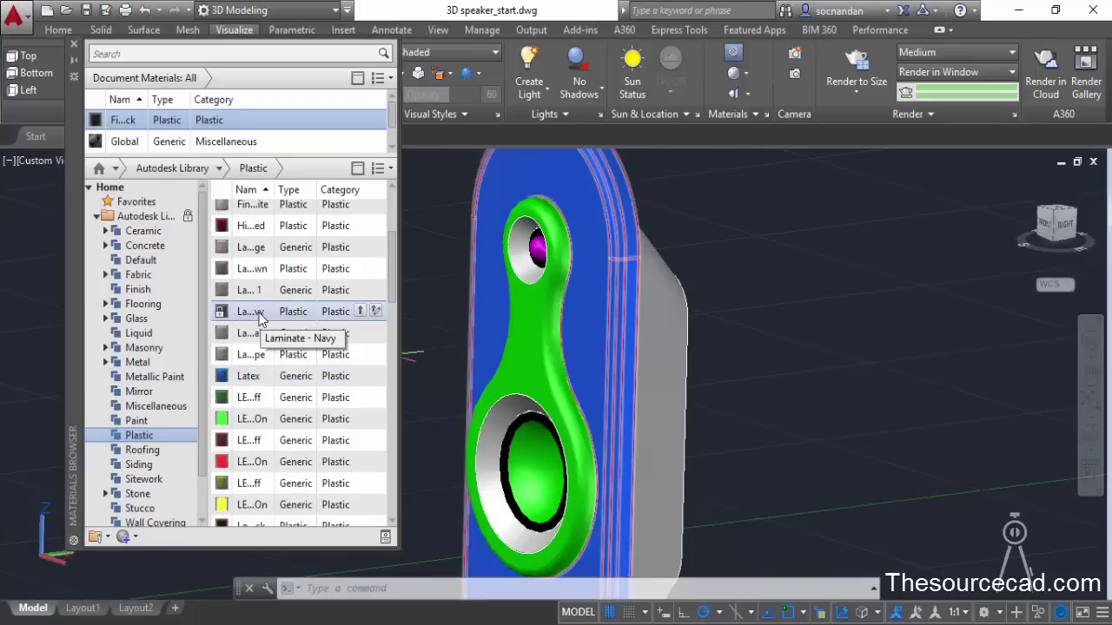
scroll(258, 356, down, 3)
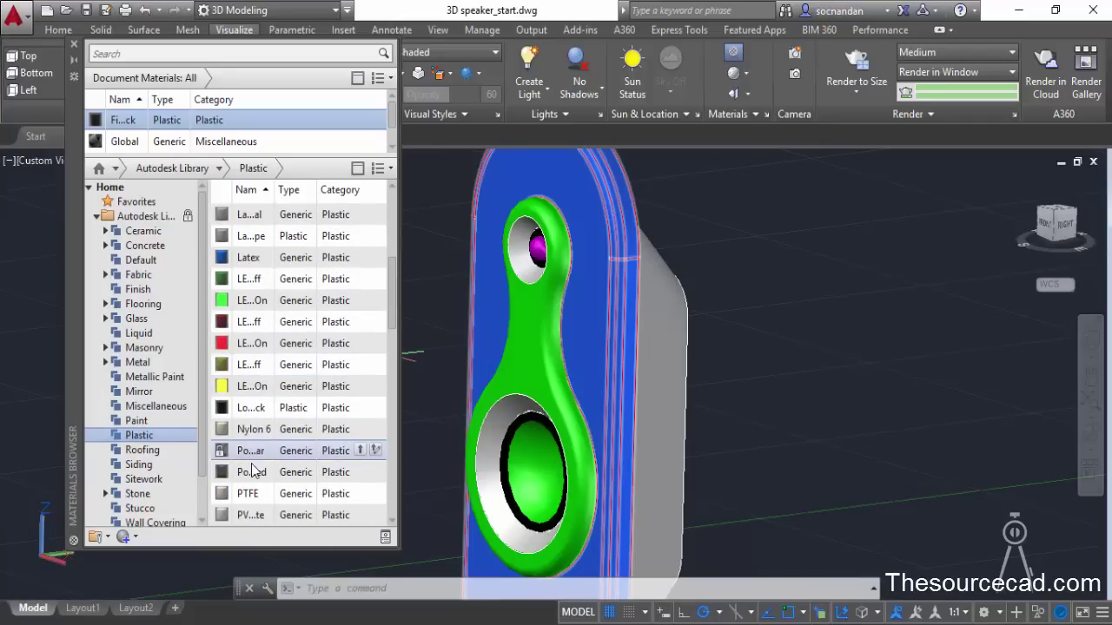
scroll(252, 467, down, 5)
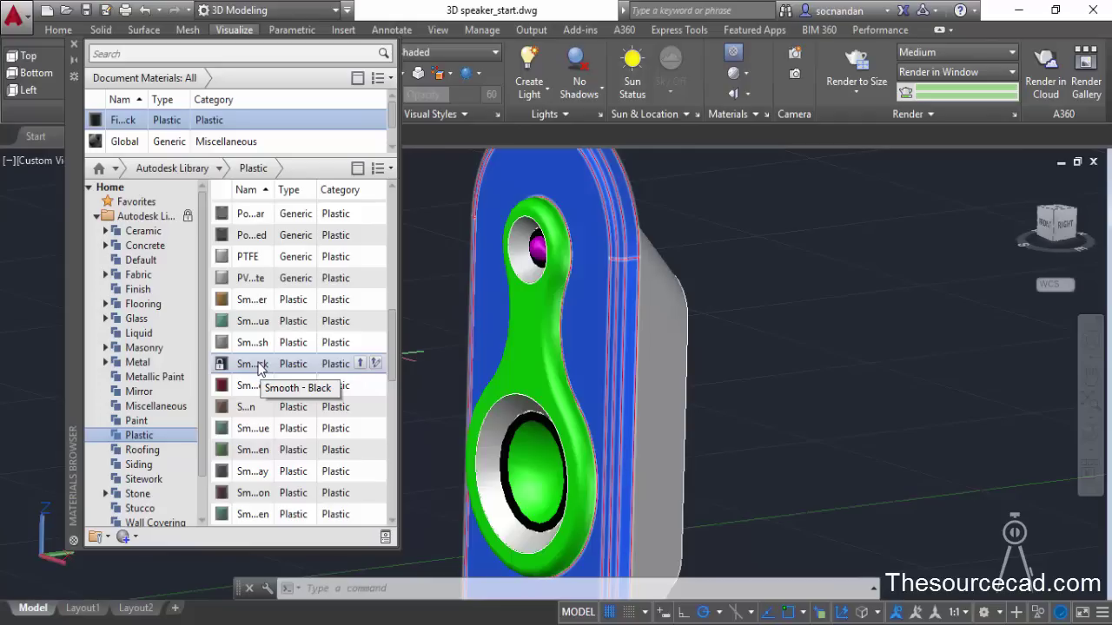
click(360, 366)
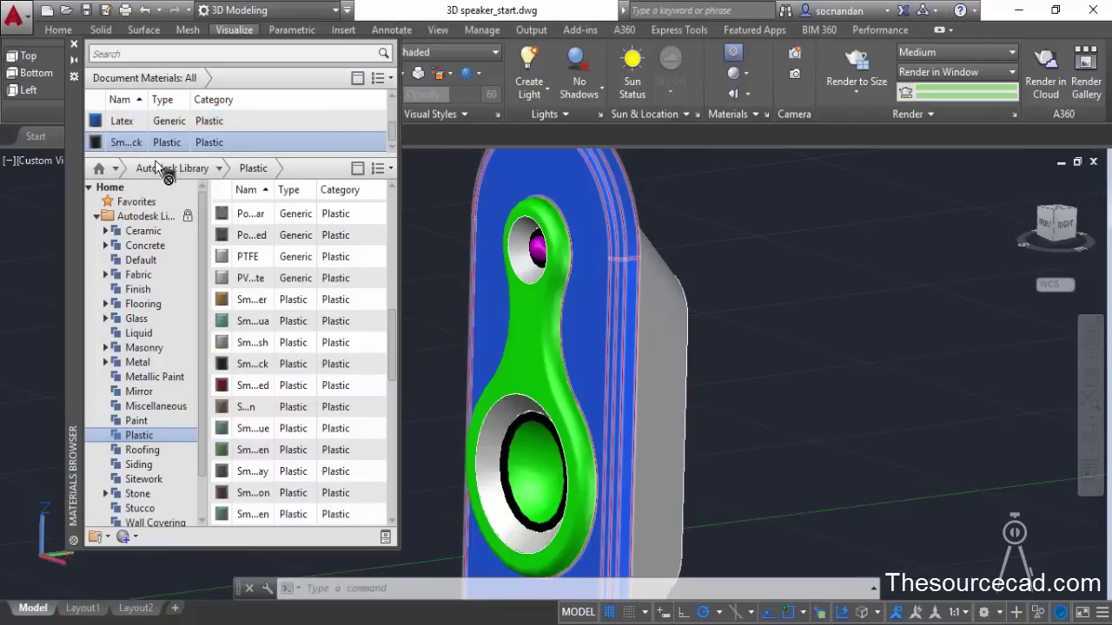
drag(490, 331, 527, 339)
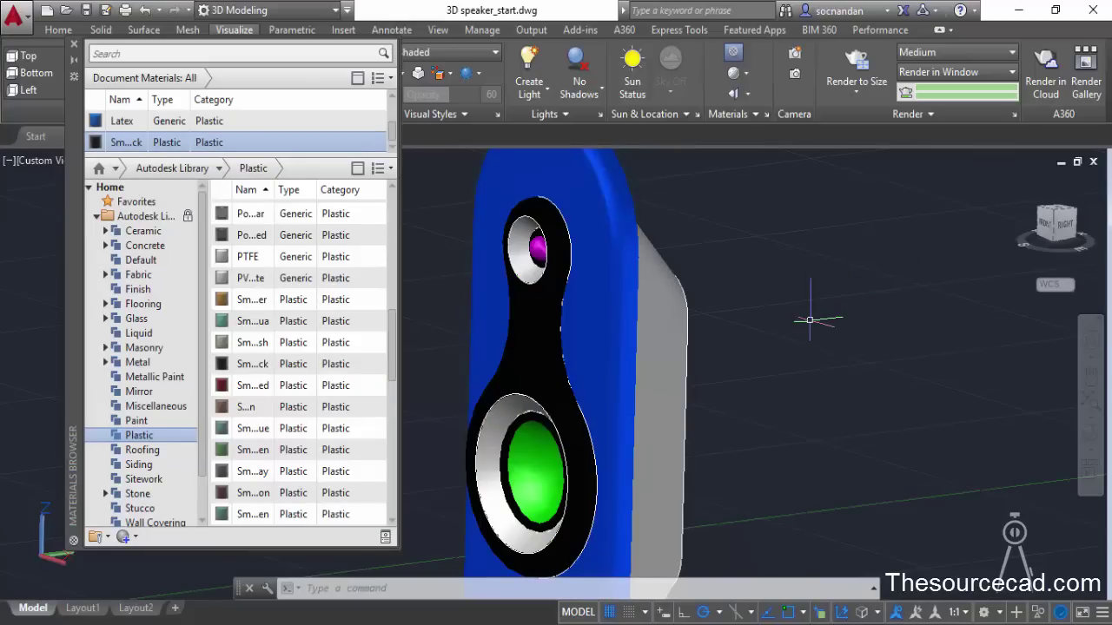
Add the PVC - White plastic to the document and apply it to the large and small speaker cones.
click(495, 443)
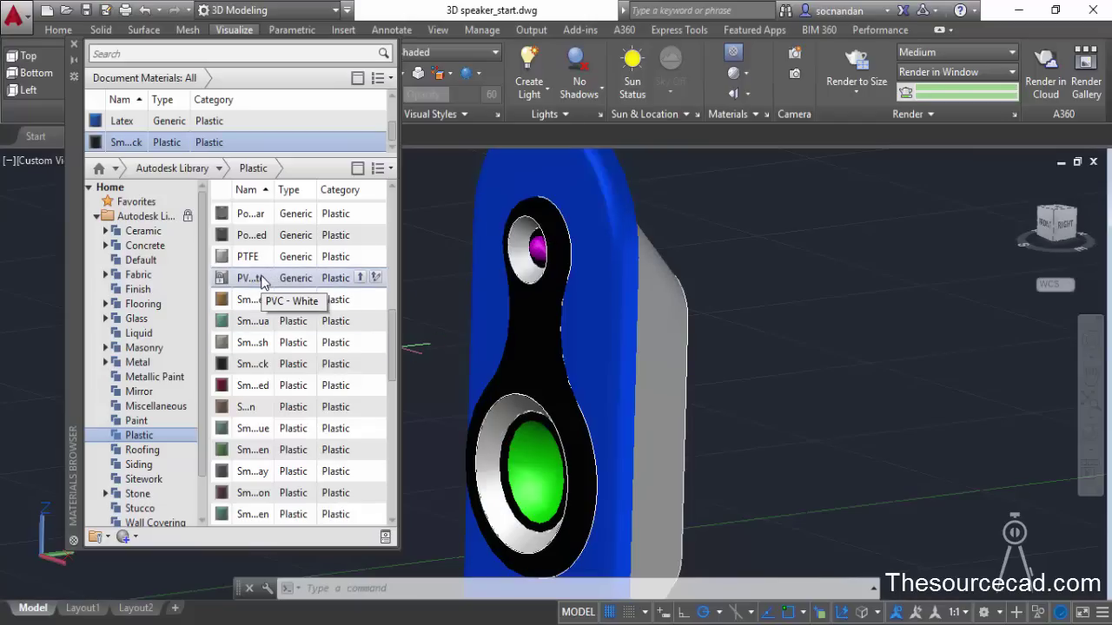
click(360, 279)
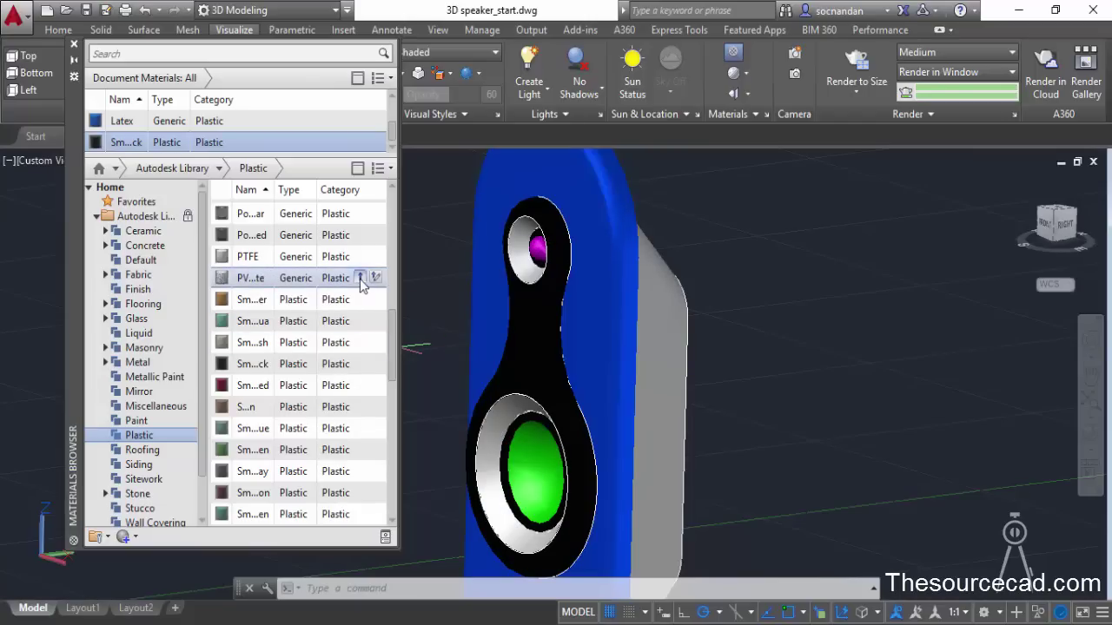
drag(131, 122, 487, 461)
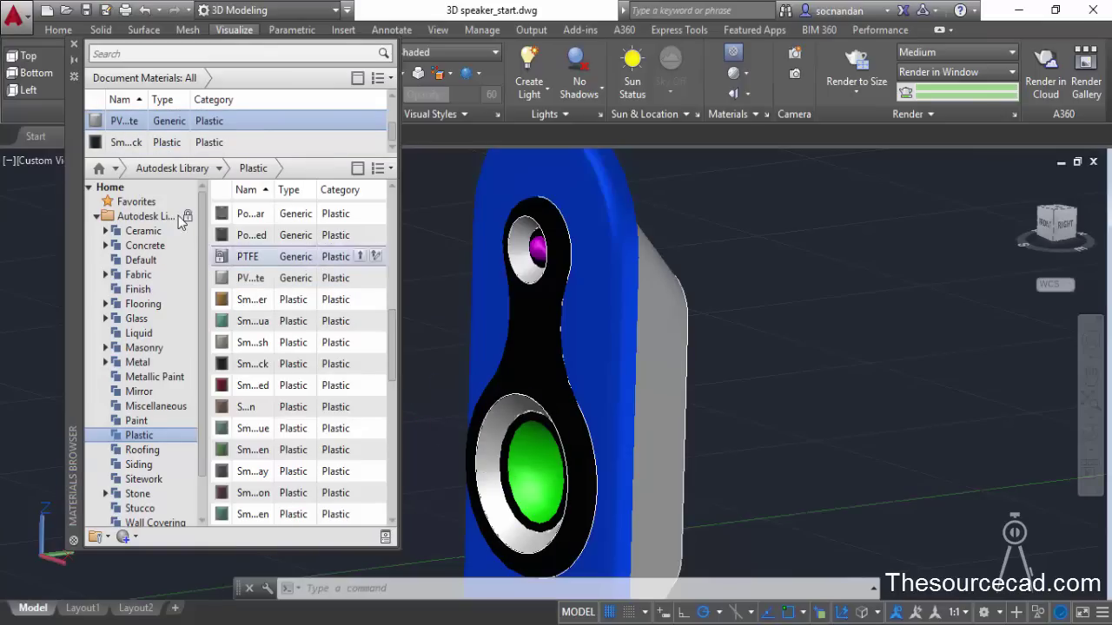
drag(137, 128, 486, 257)
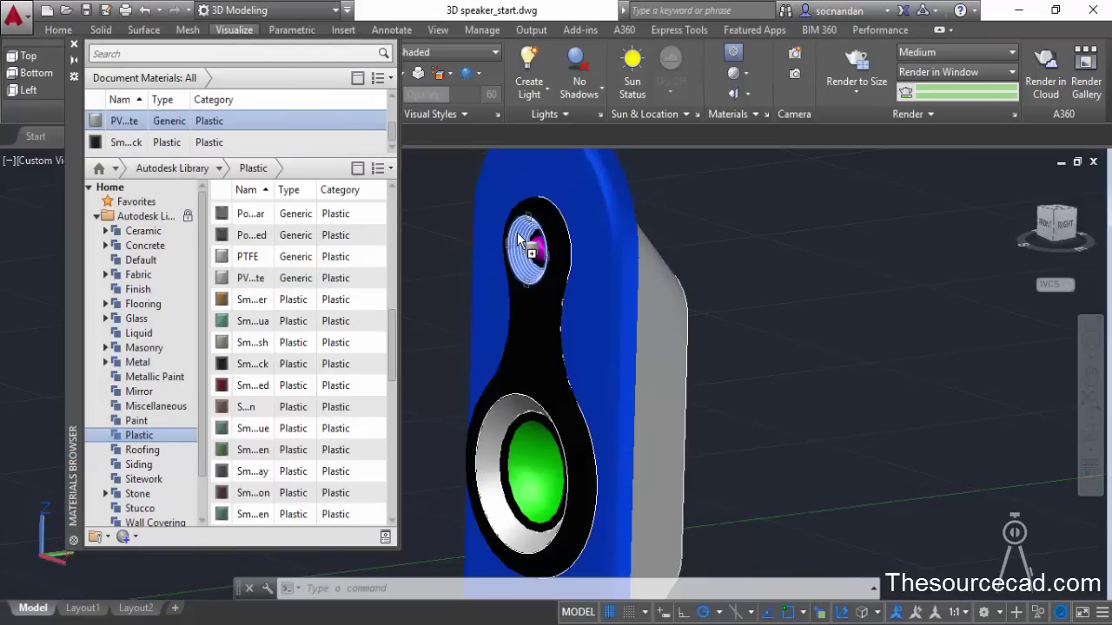
Apply PVC - White to the small speaker's magenta dome and try the same on the large speaker's green dome.
drag(128, 143, 543, 452)
drag(243, 231, 491, 440)
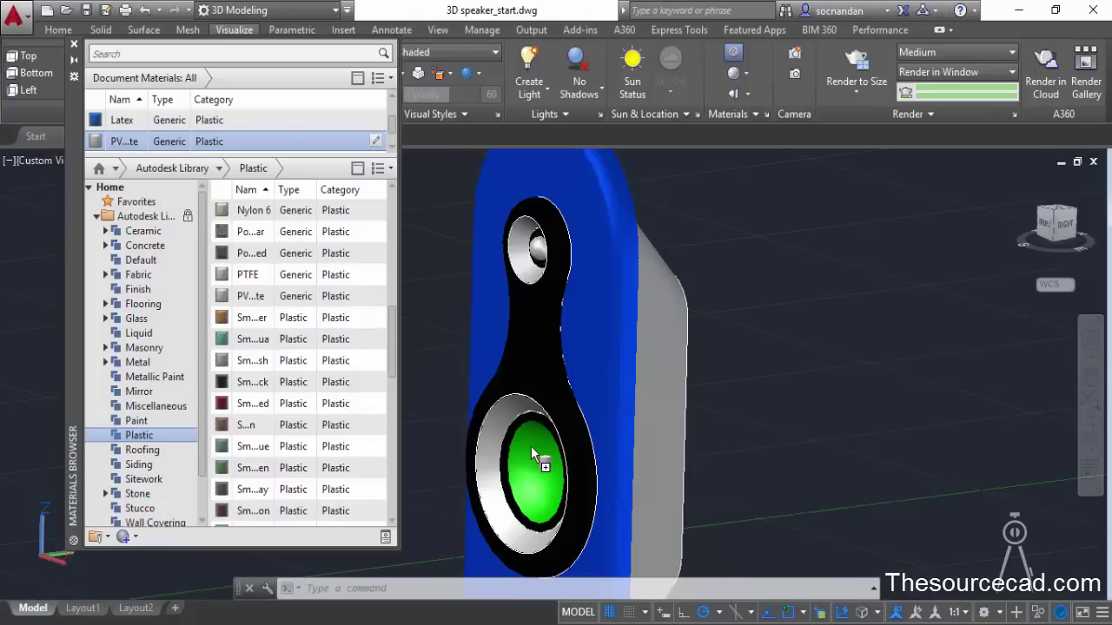
drag(539, 482, 538, 481)
drag(128, 140, 543, 480)
Select the large speaker's green 3D solid dome from the overlapping objects and check the Selection Cycling option among the drafting toggles.
click(543, 481)
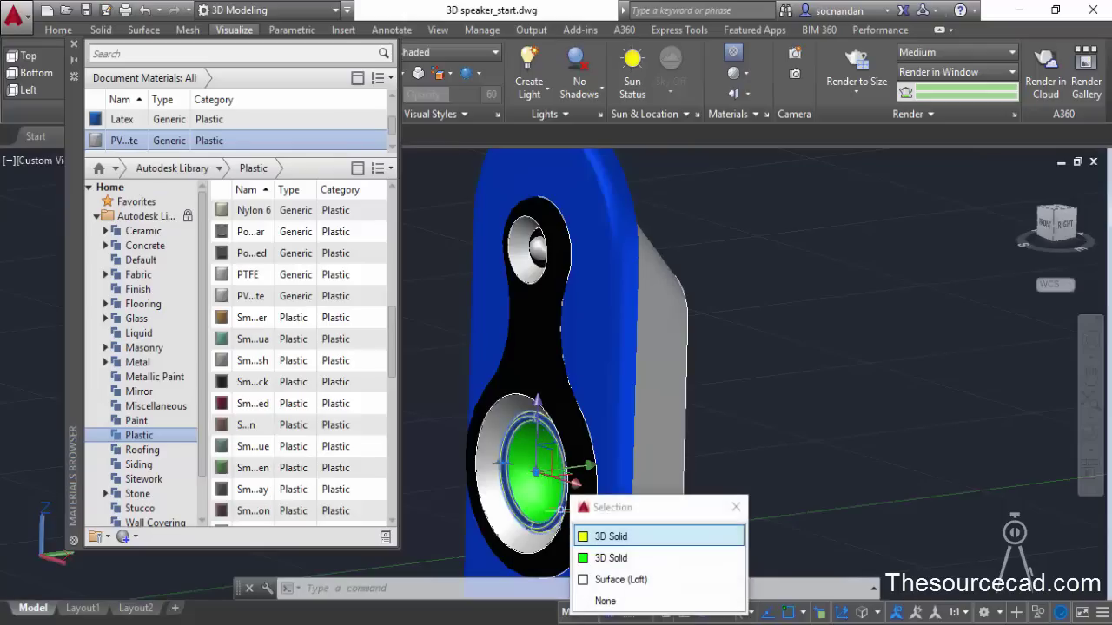
click(629, 559)
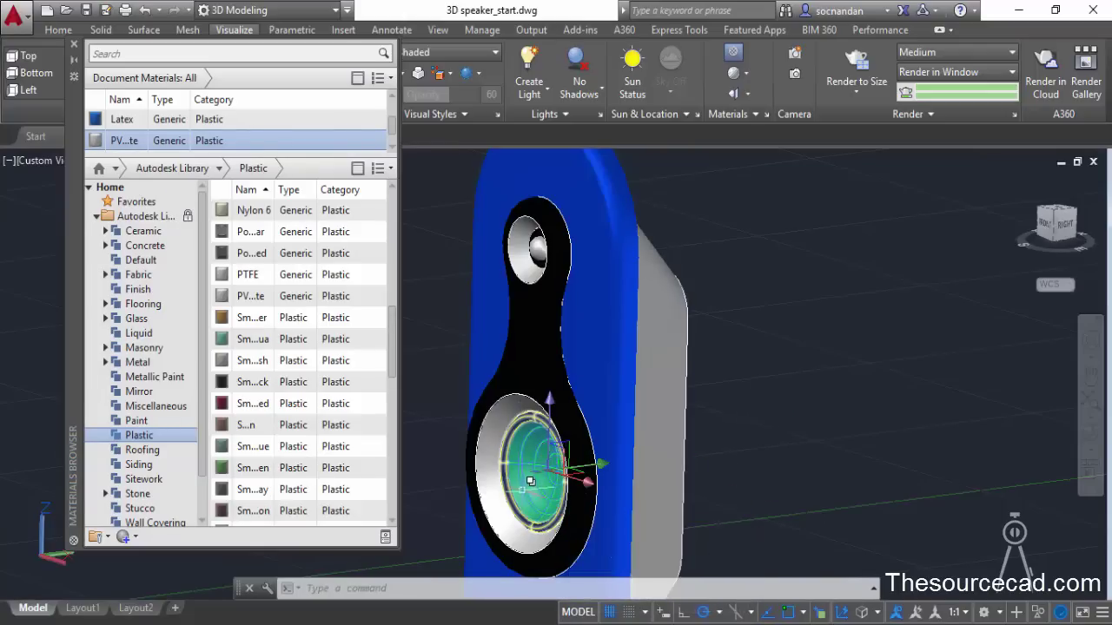
mouse_move(529, 477)
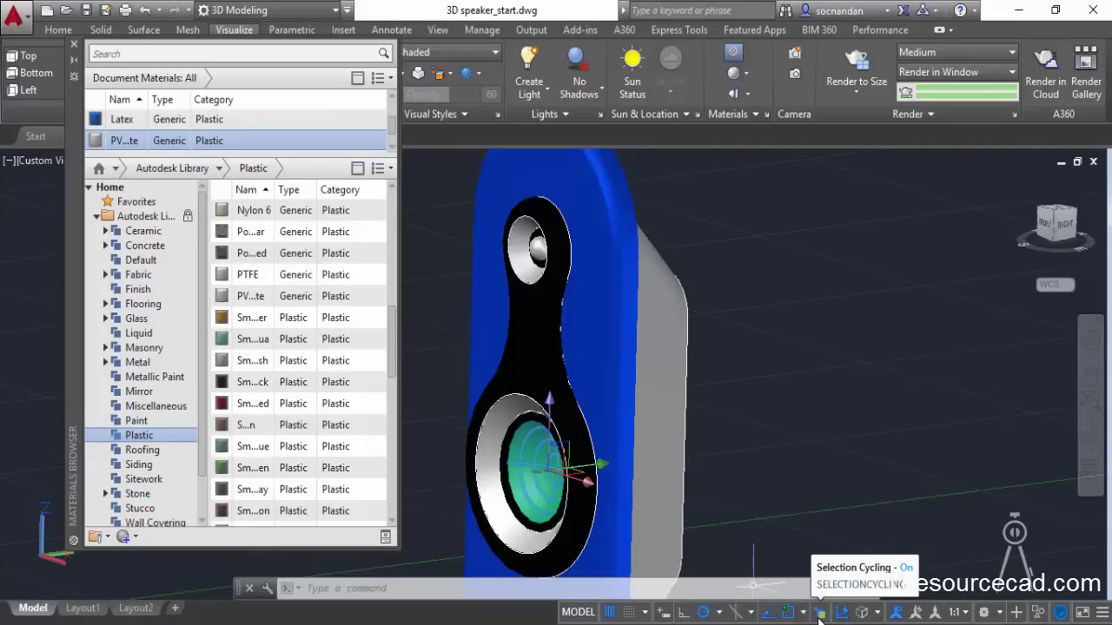
click(1099, 611)
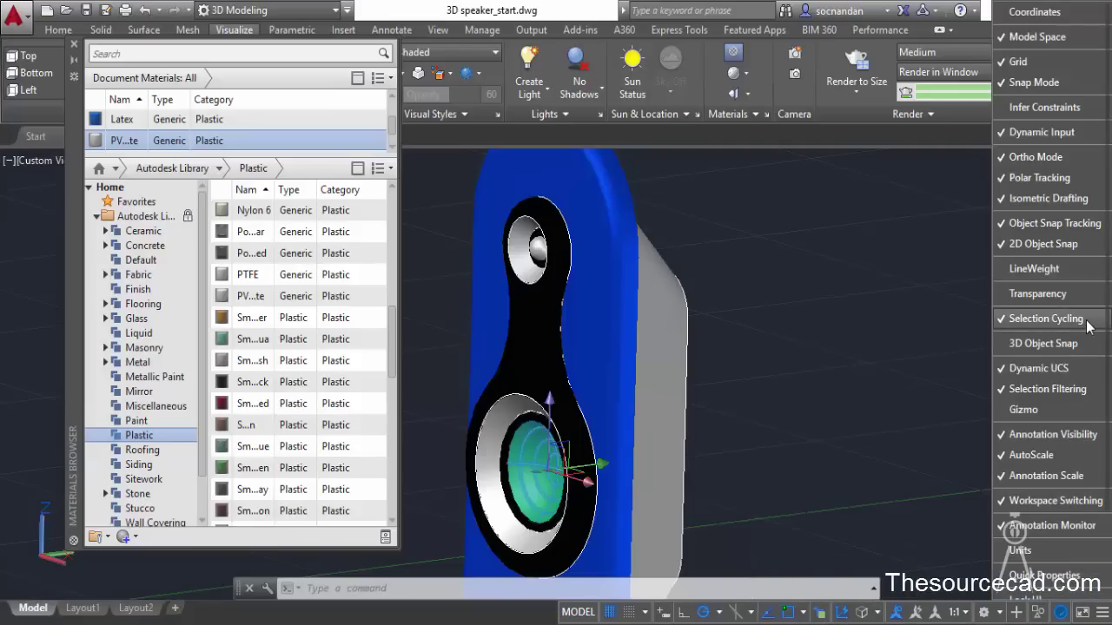
click(518, 618)
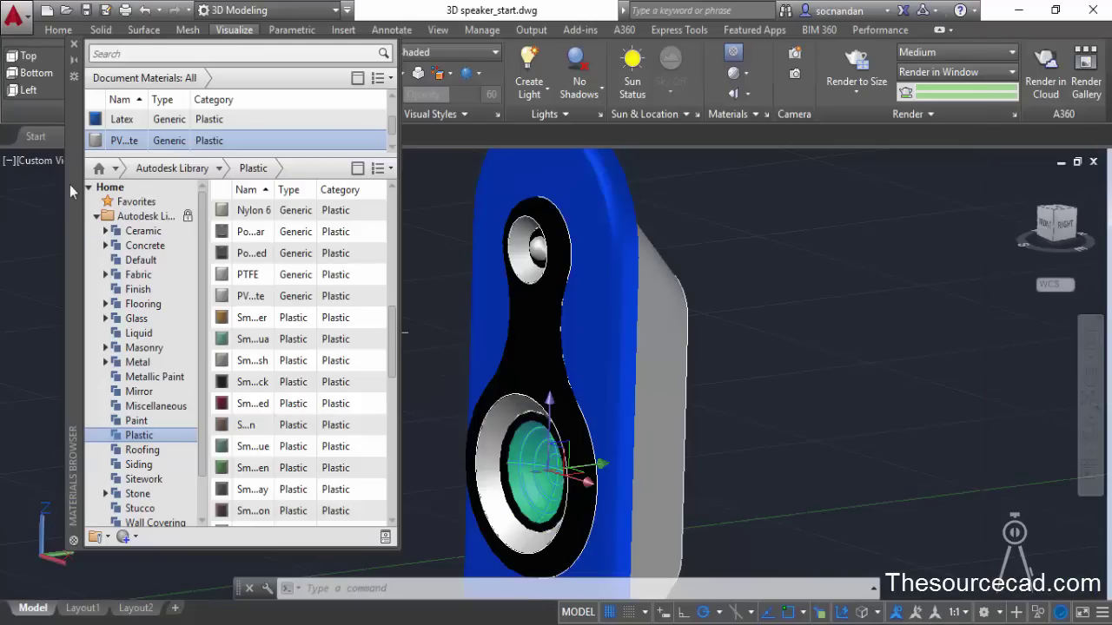
Assign the PVC - White material to the selected dome of the large speaker.
right_click(119, 147)
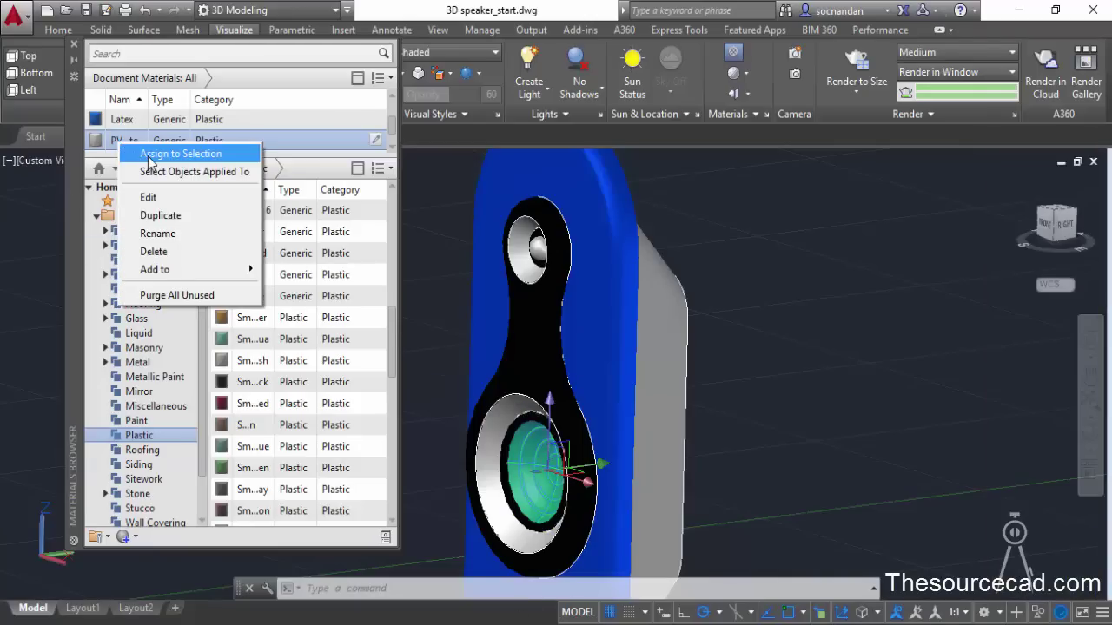
click(149, 157)
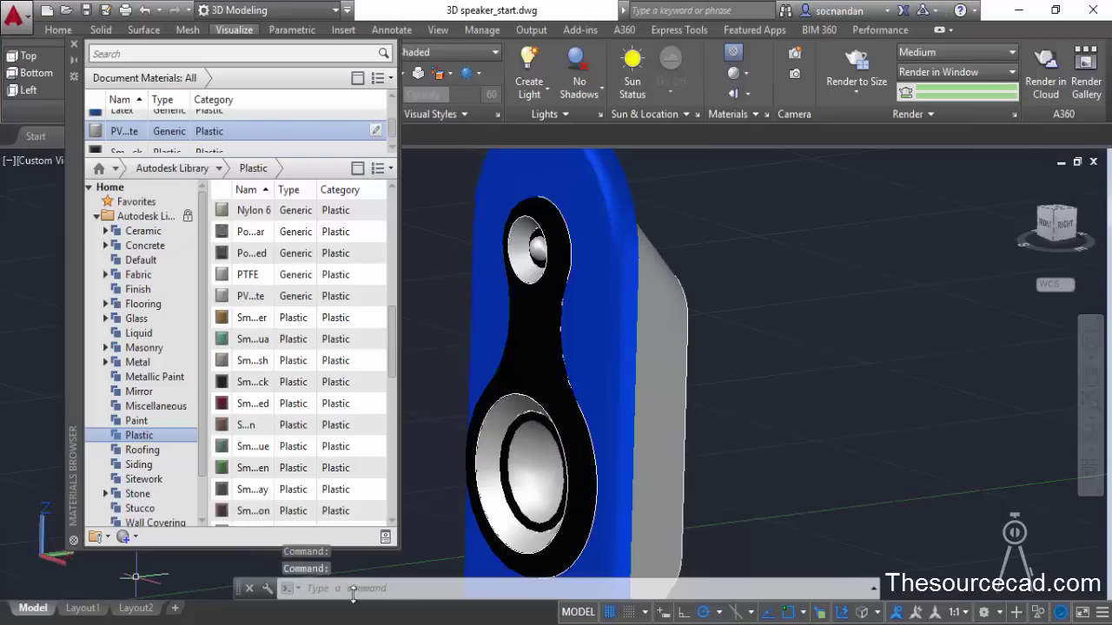
Add the Fine Textured - Dark Gray plastic to the document and apply it to the round base of the stand.
scroll(708, 439, down, 4)
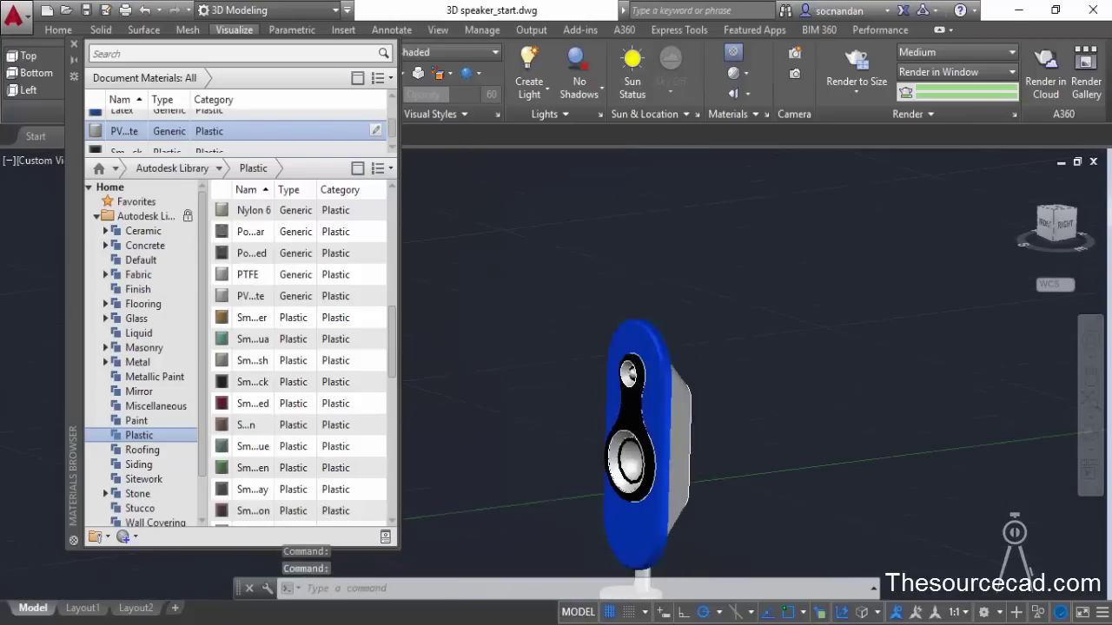
shift+middle_drag(724, 467, 642, 374)
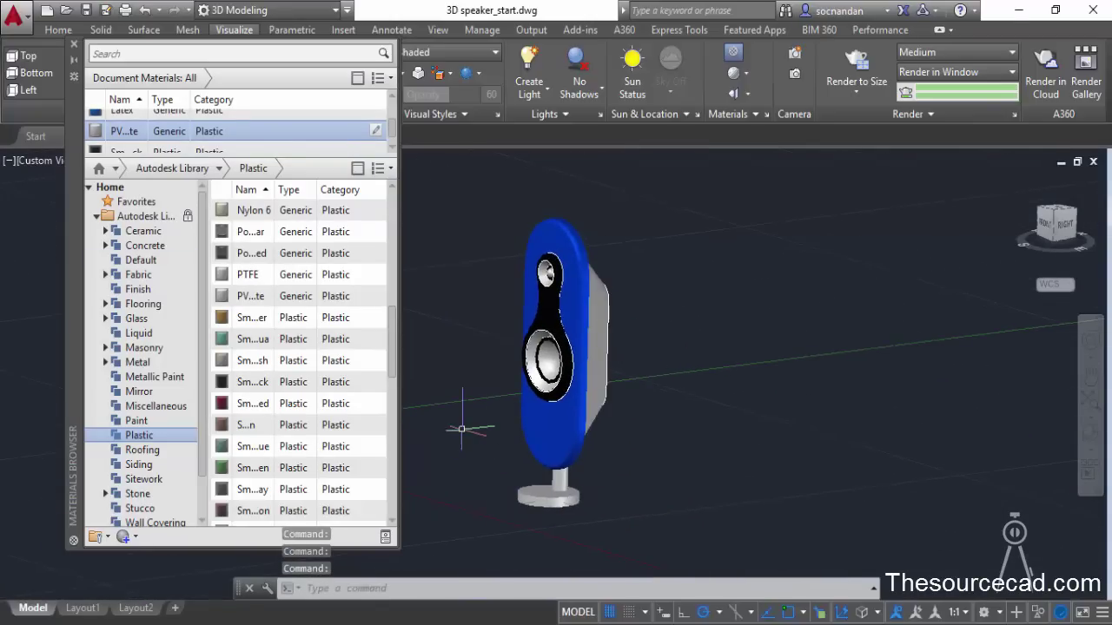
scroll(274, 359, up, 4)
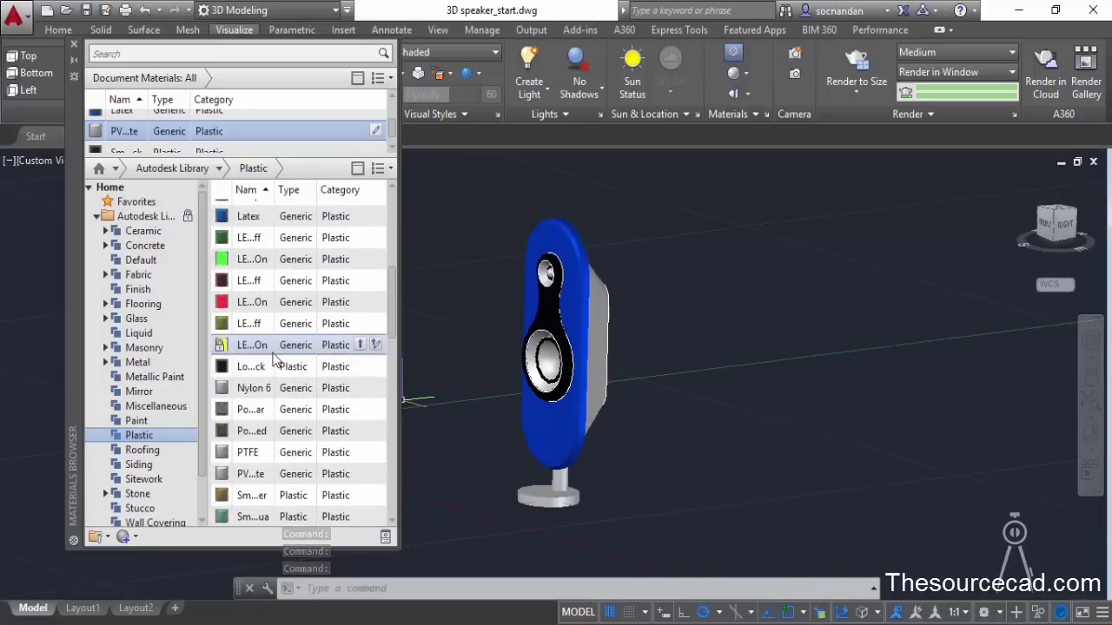
scroll(274, 359, up, 2)
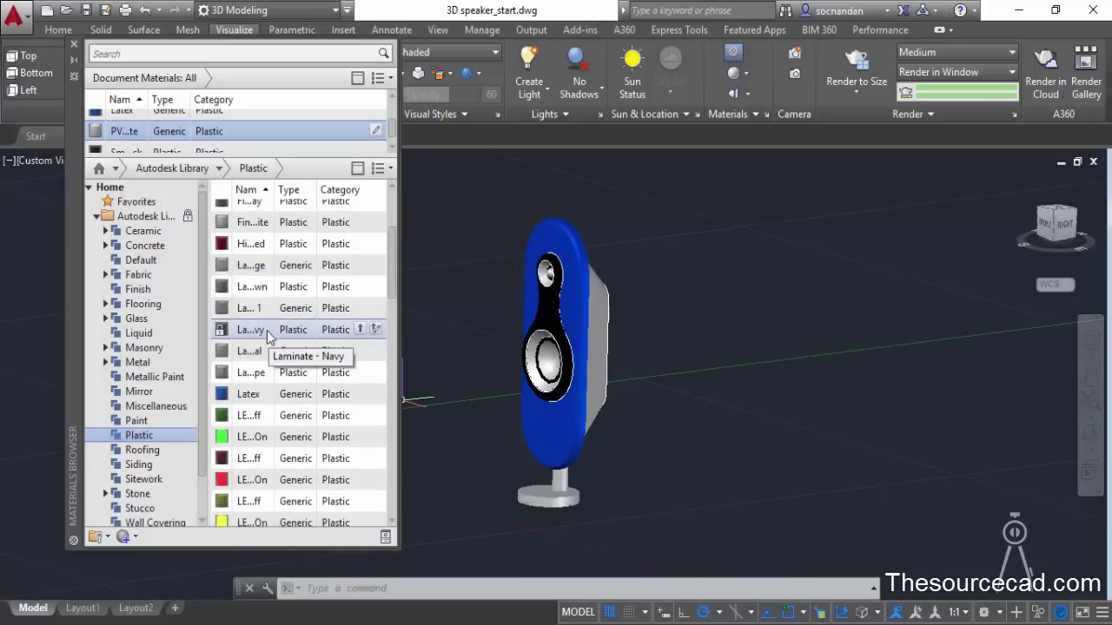
scroll(256, 307, up, 1)
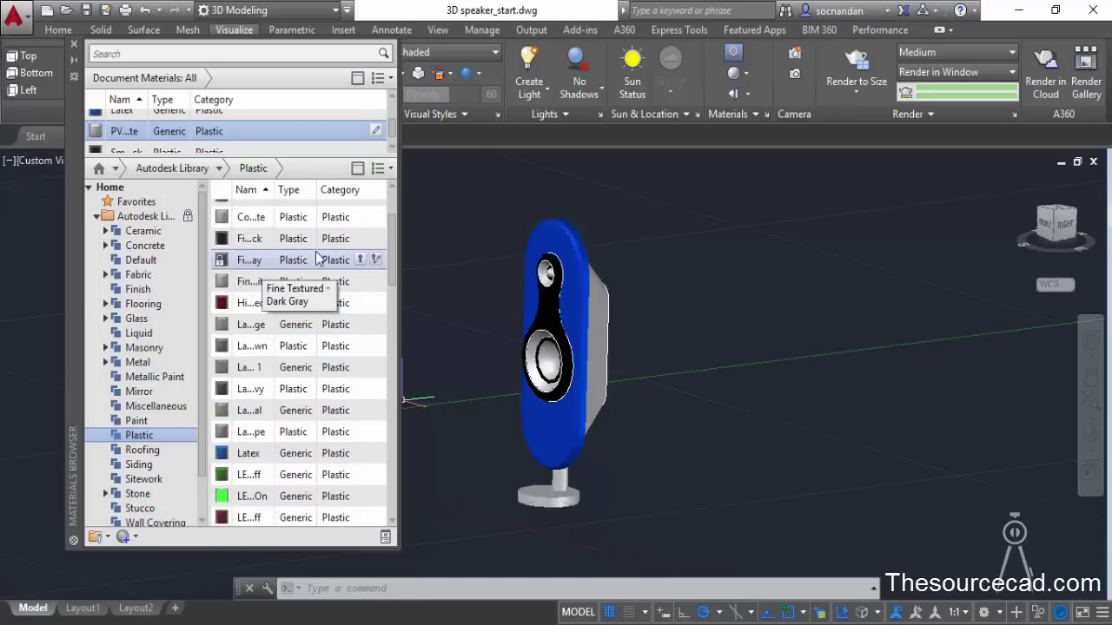
click(362, 259)
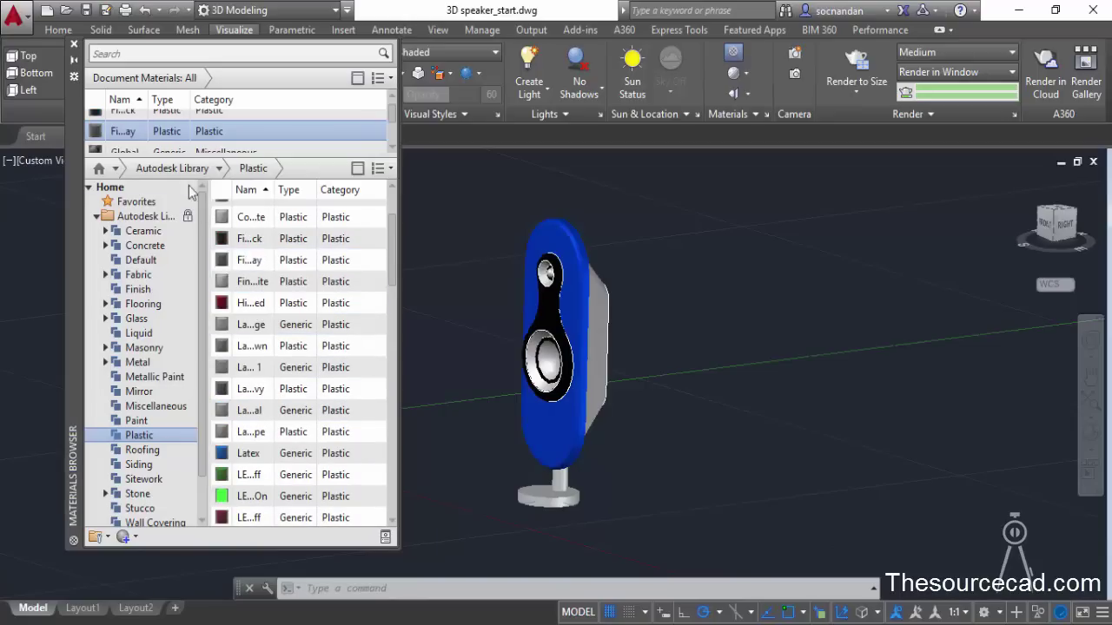
drag(171, 127, 261, 224)
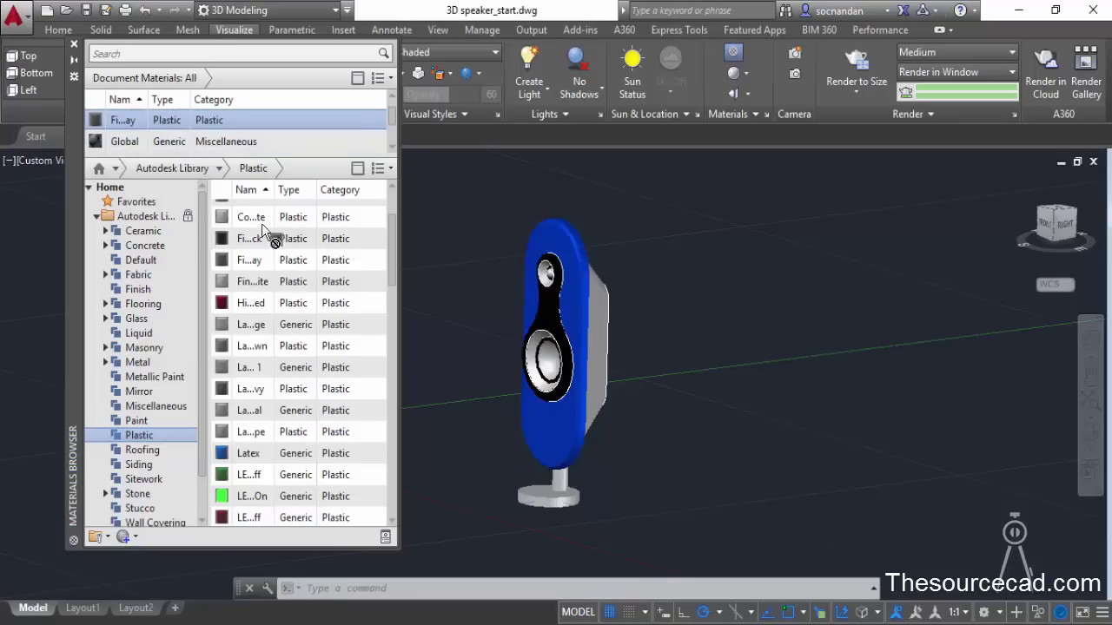
drag(506, 473, 533, 490)
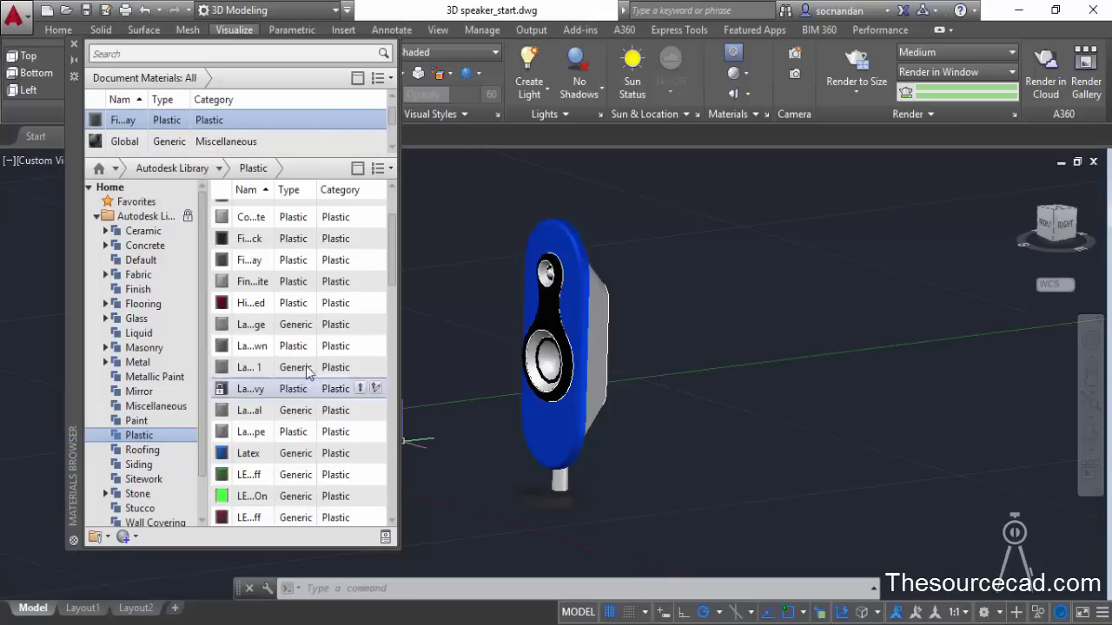
Apply the Fine Textured - Dark Gray plastic to the stand's post and the speaker's rear housing.
scroll(162, 130, down, 1)
scroll(168, 139, up, 2)
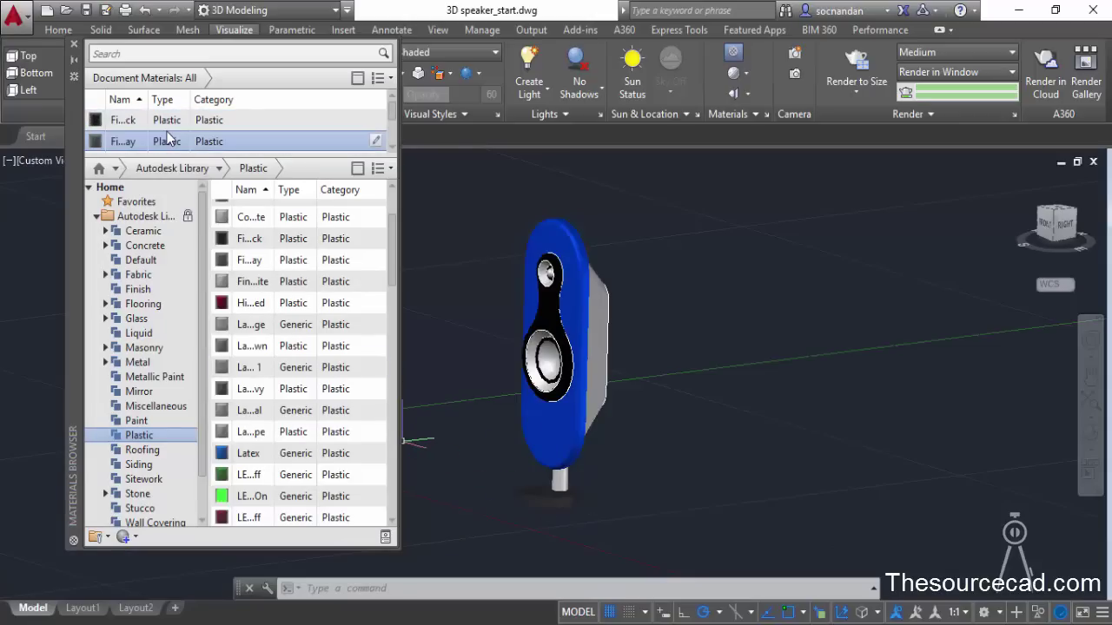
drag(168, 139, 513, 445)
drag(563, 488, 567, 480)
scroll(150, 145, up, 2)
drag(152, 146, 448, 280)
drag(619, 322, 601, 319)
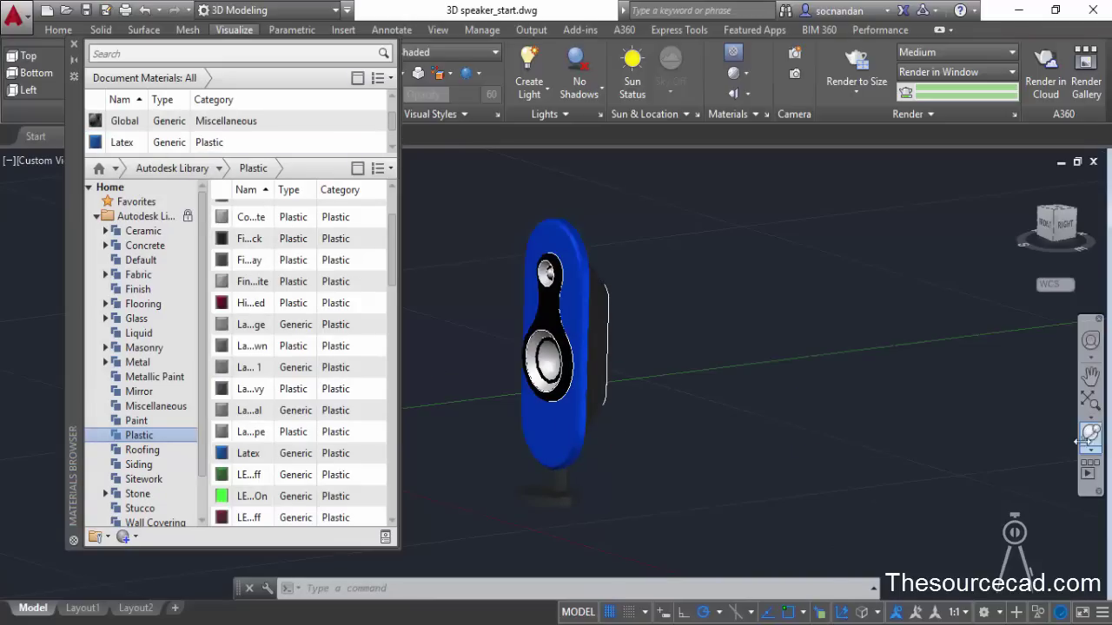
Apply the Fine Textured - Dark Gray plastic to the flat panel on the back of the speaker housing.
click(1091, 431)
drag(621, 401, 420, 414)
right_click(678, 246)
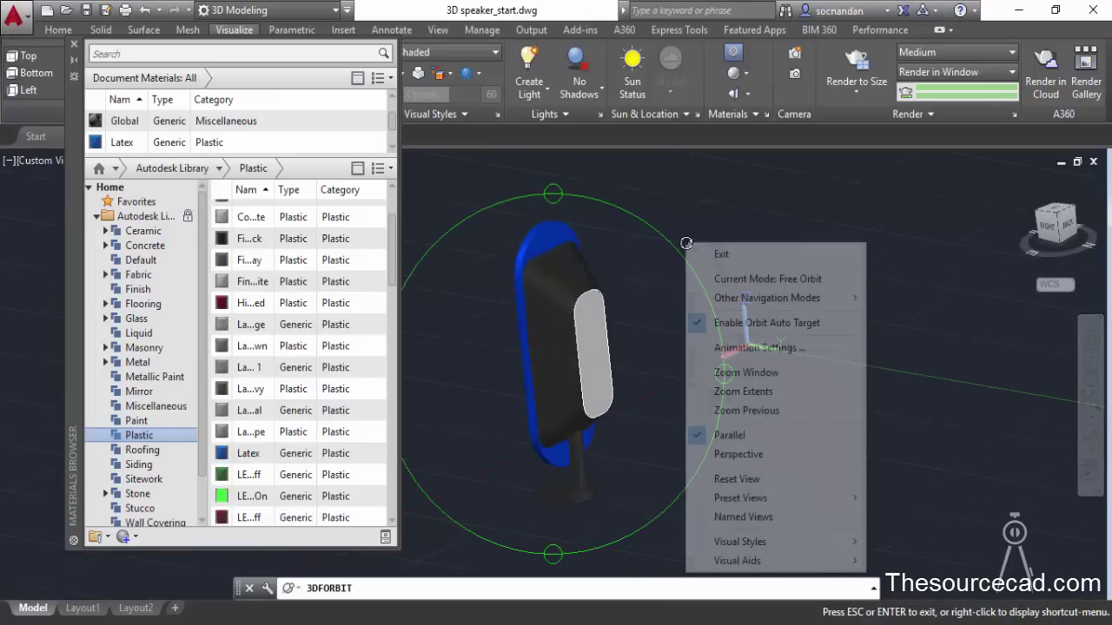
click(715, 251)
drag(335, 233, 641, 333)
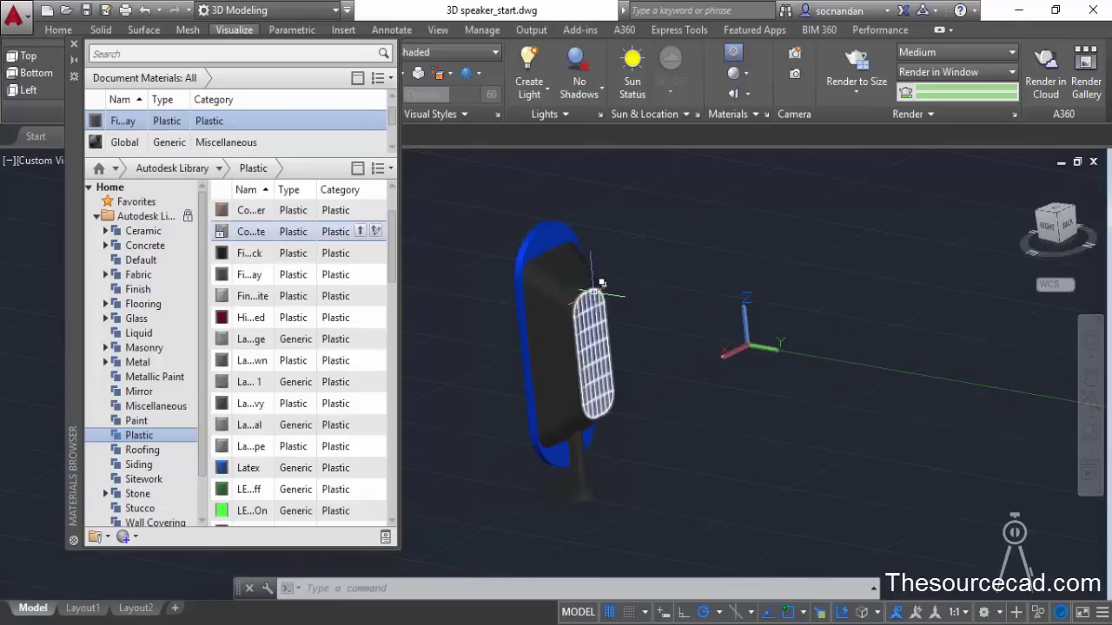
Select the polyline outlining the back panel from the overlapping objects and erase it.
click(612, 321)
mouse_move(612, 318)
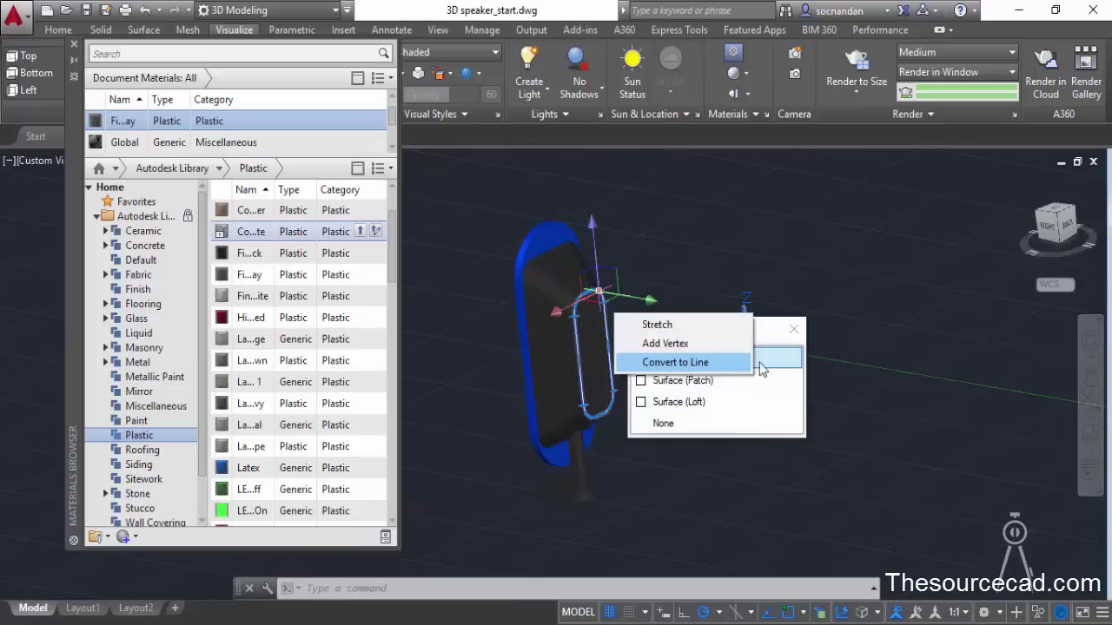
click(674, 359)
right_click(717, 282)
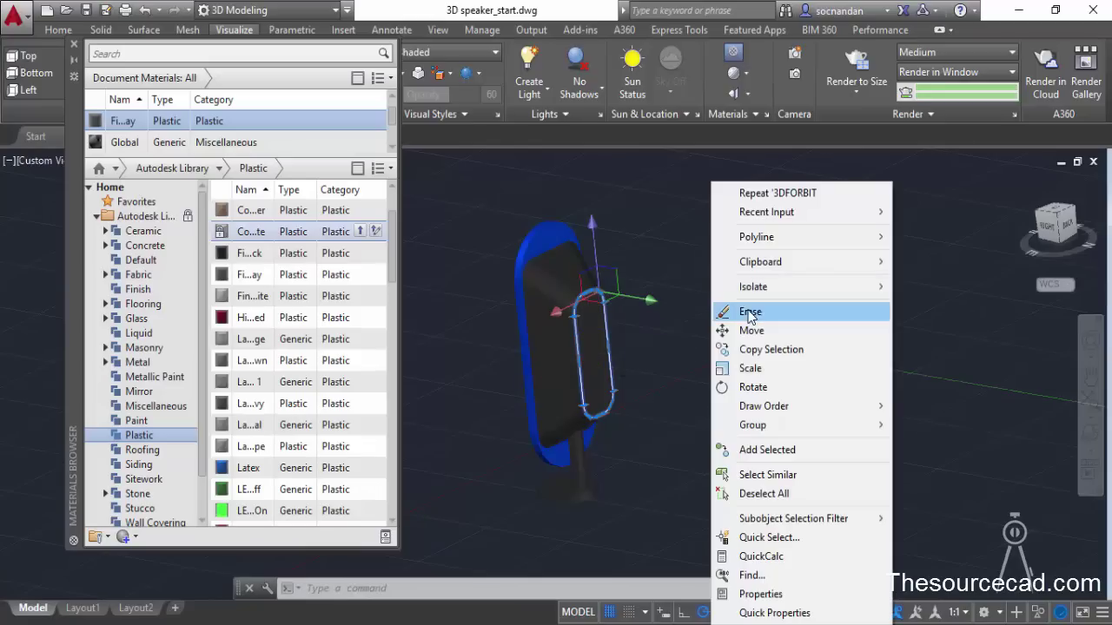
click(749, 311)
Orbit the model back to the speaker's front-right side and close the Materials Browser.
click(1097, 440)
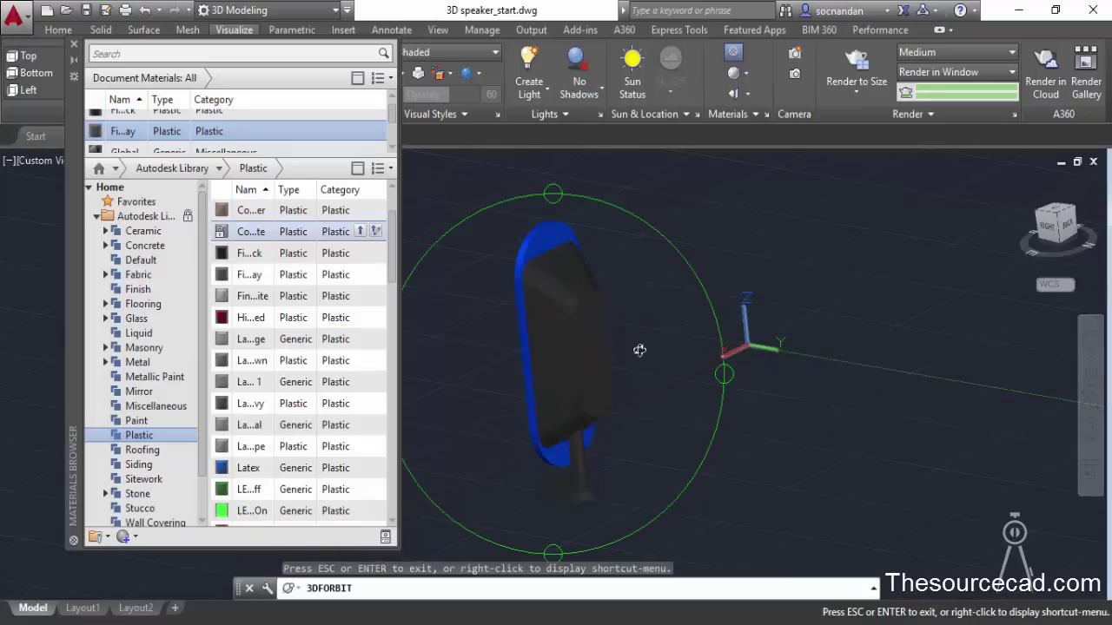
drag(551, 340, 634, 323)
drag(447, 297, 544, 236)
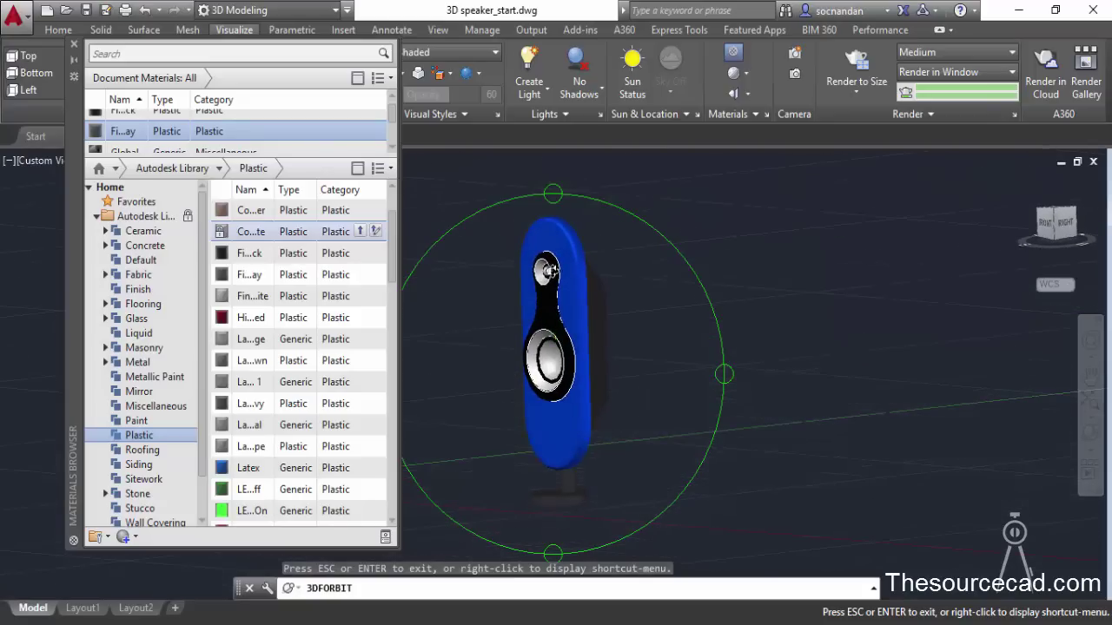
drag(631, 284, 619, 321)
mouse_move(582, 375)
mouse_down()
mouse_move(613, 365)
mouse_move(578, 355)
mouse_up()
right_click(611, 280)
click(646, 283)
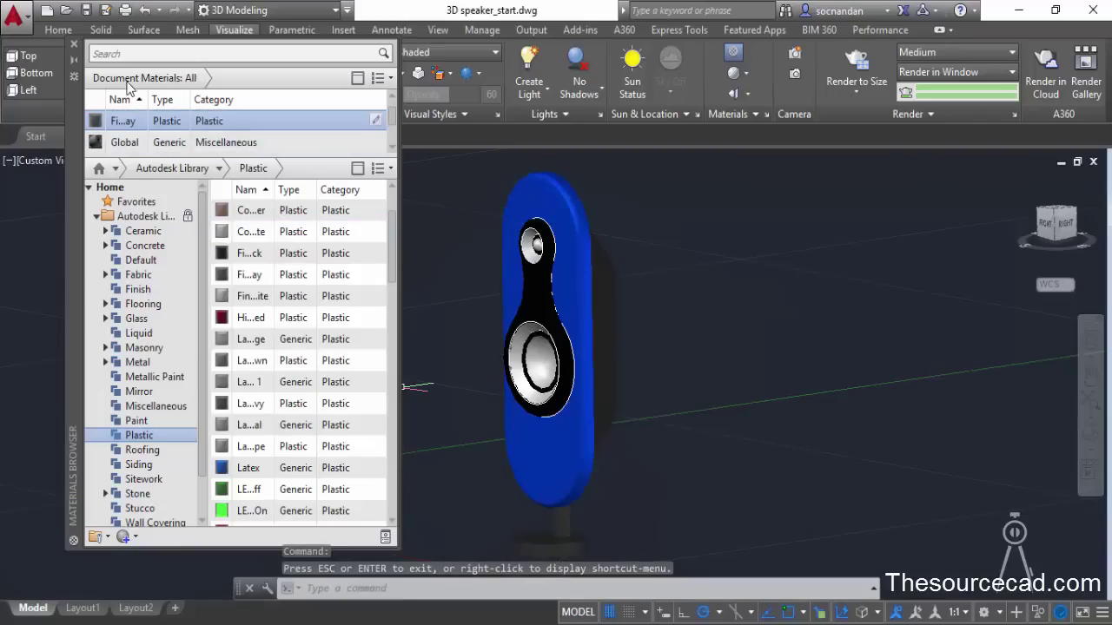
click(74, 44)
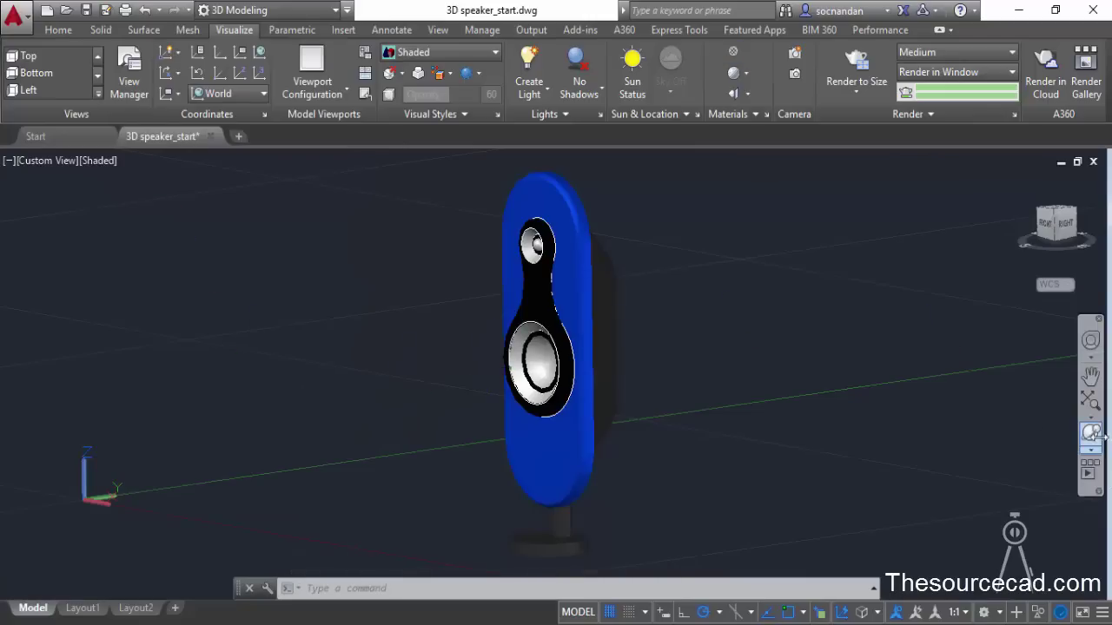
Orbit the speaker to a slightly raised front-right view and switch the projection to Perspective.
click(1091, 431)
drag(628, 235, 588, 246)
drag(565, 338, 567, 294)
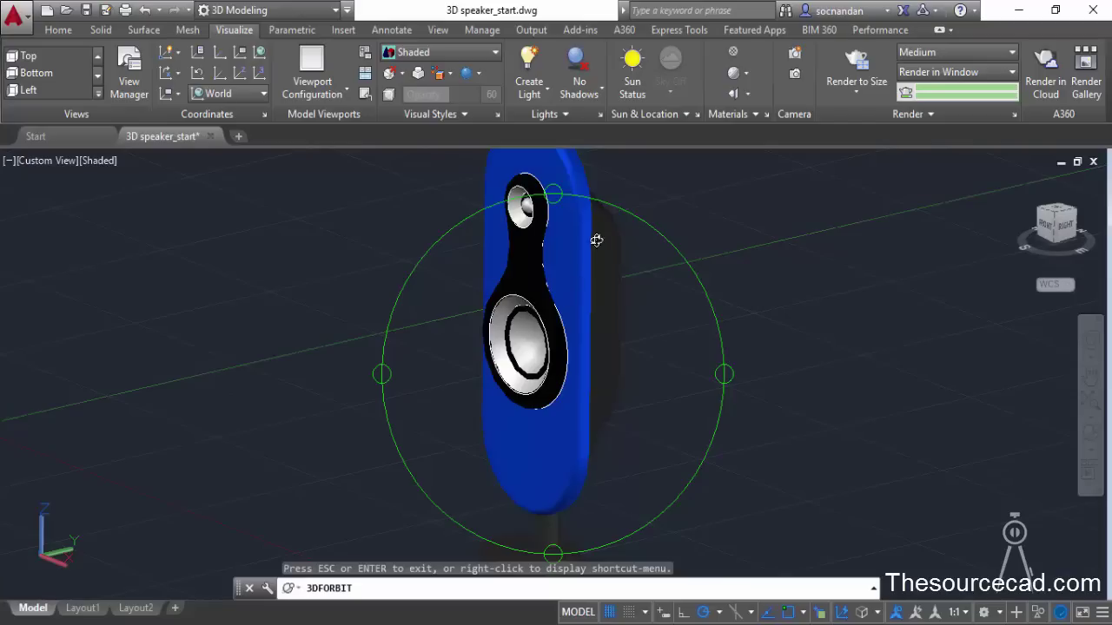
right_click(700, 211)
click(719, 219)
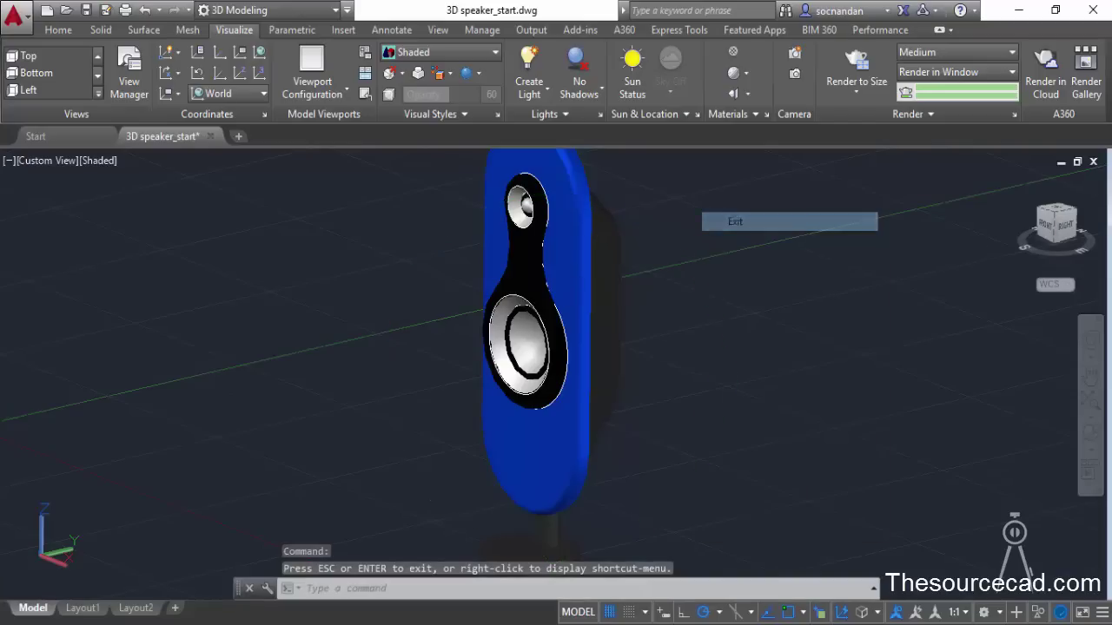
right_click(1053, 219)
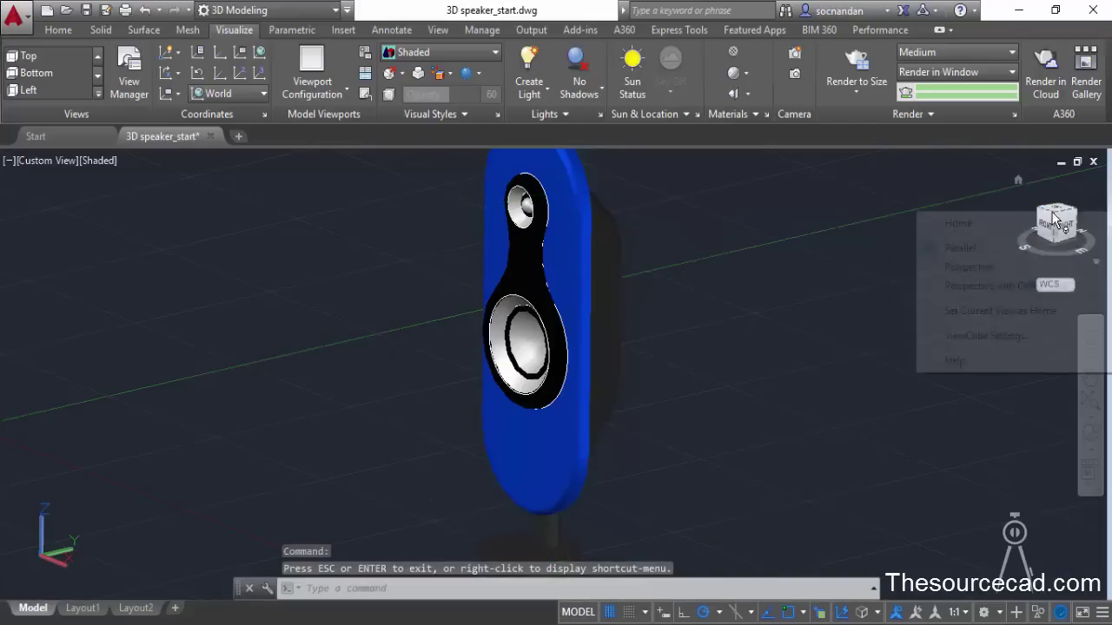
click(950, 271)
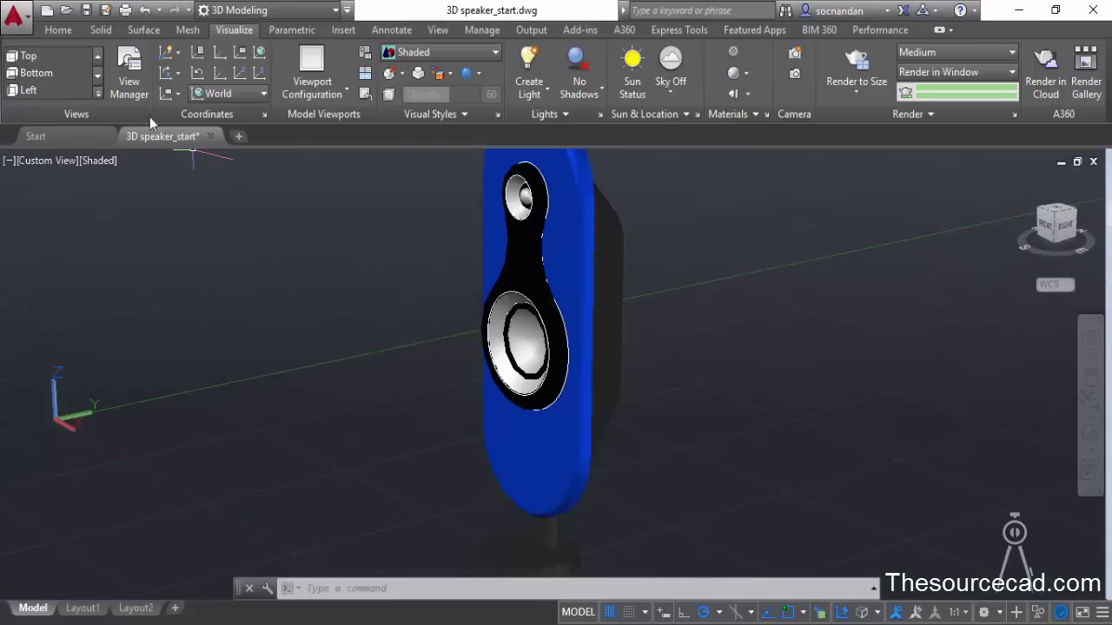
Save the current display as a new named view called "custom view".
click(129, 69)
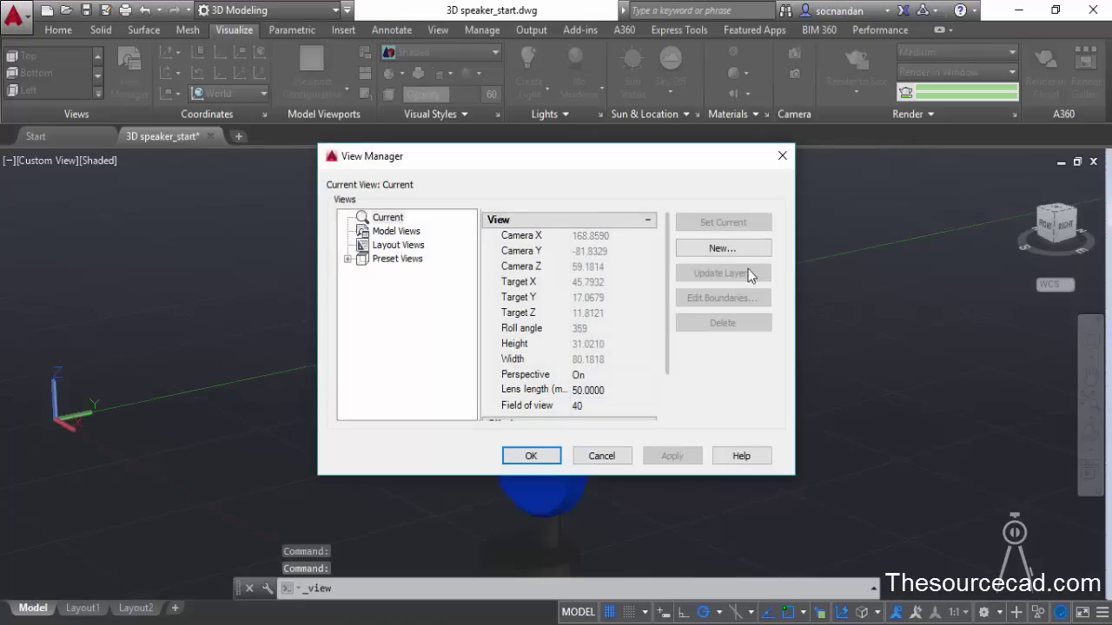
click(738, 248)
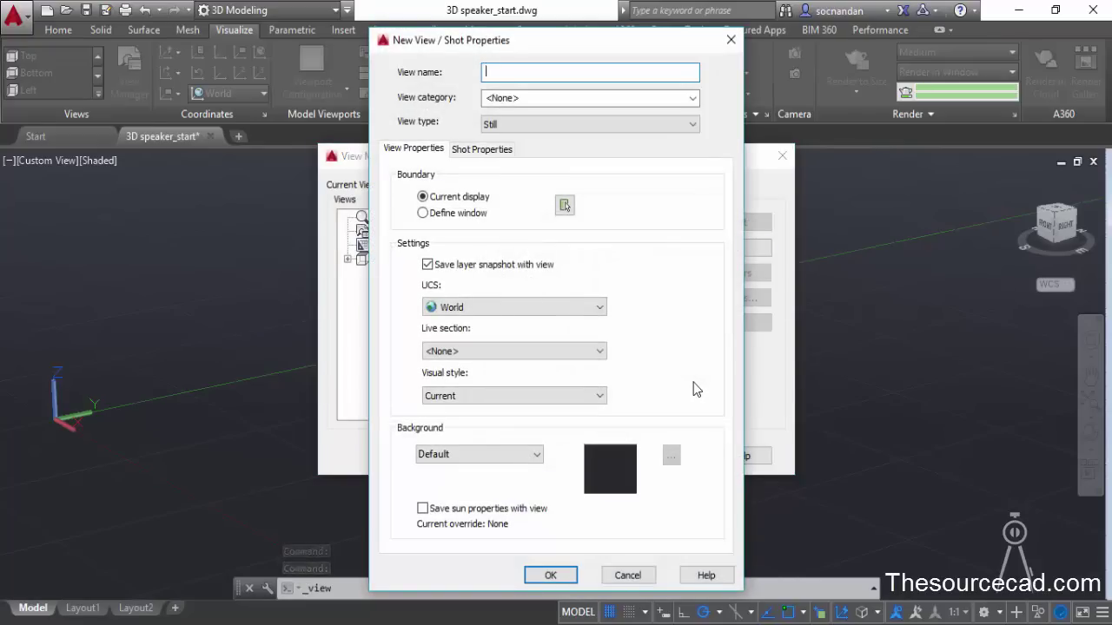
text(cust)
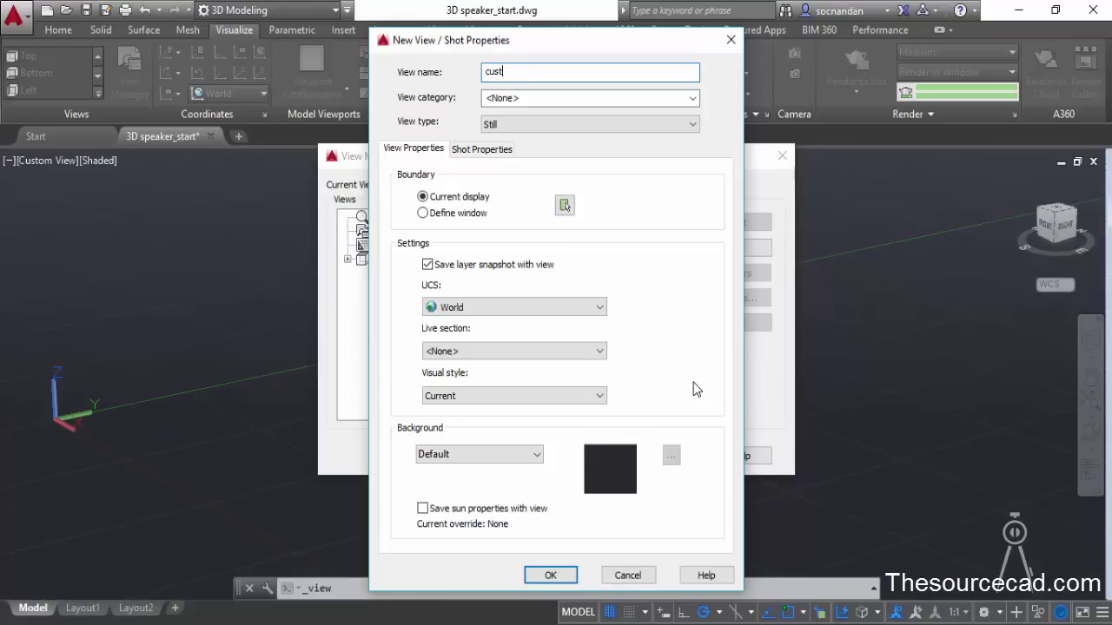
text(om view)
click(547, 575)
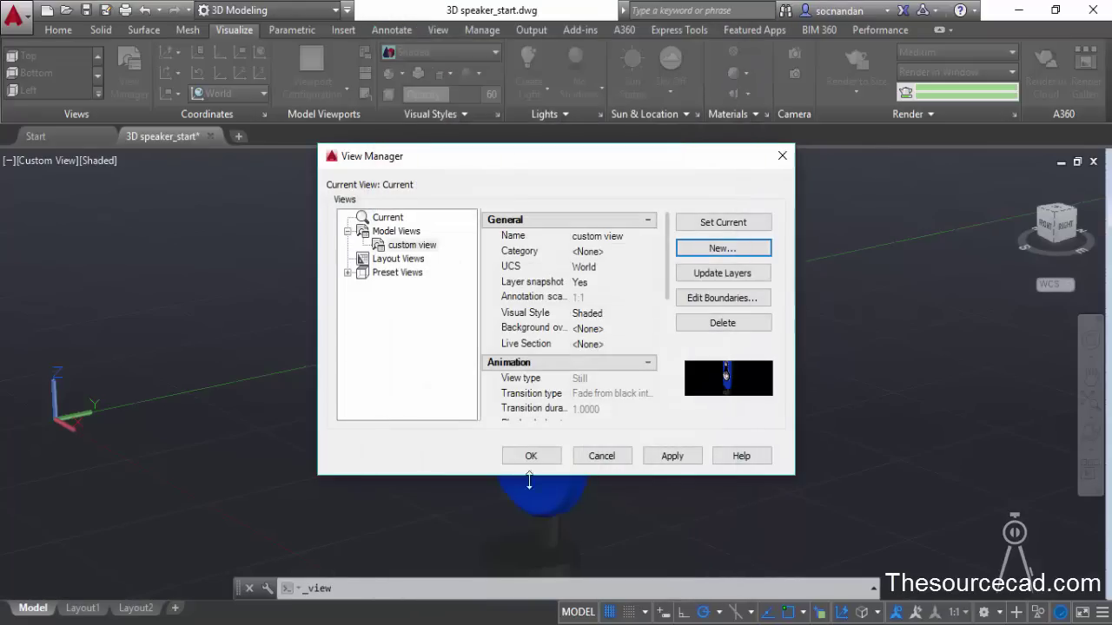
click(525, 457)
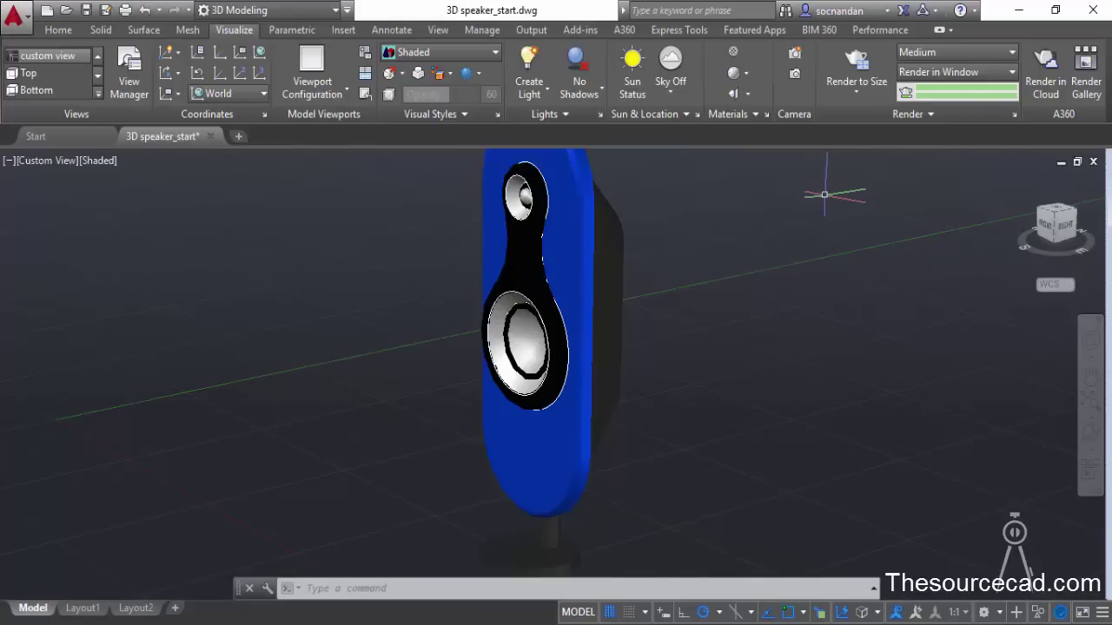
Keep the Medium render preset and render the speaker view in a separate window.
click(973, 54)
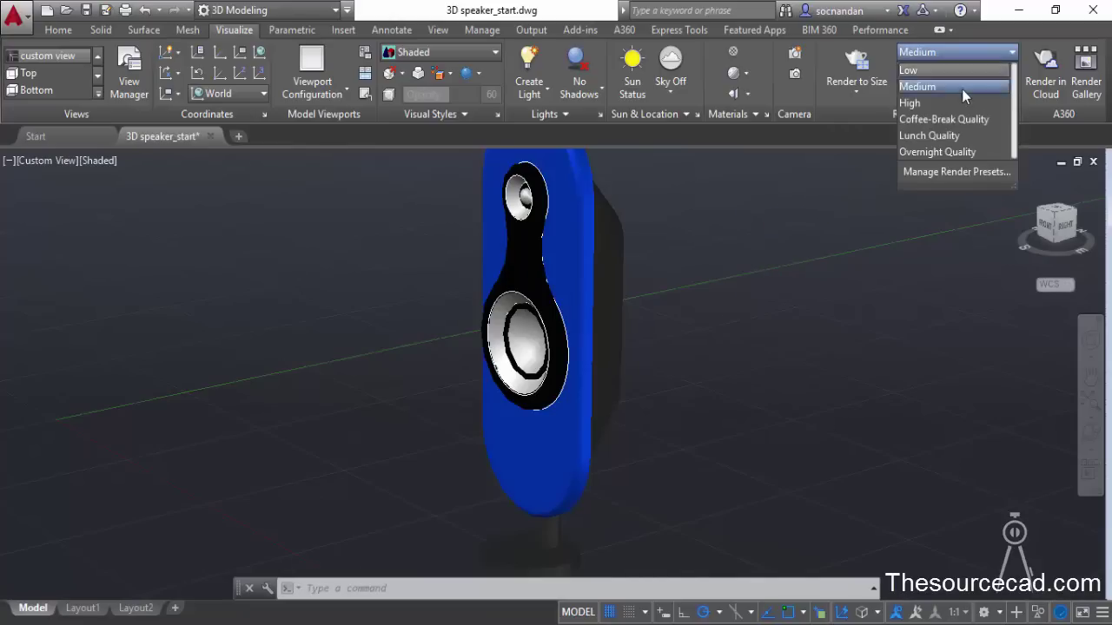
click(951, 53)
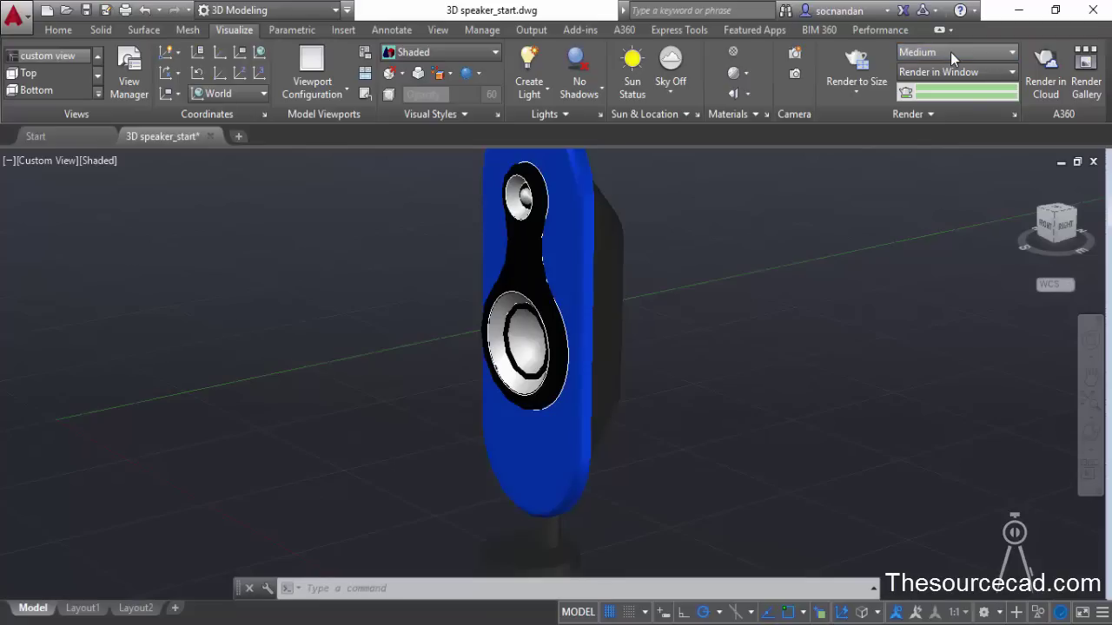
click(865, 67)
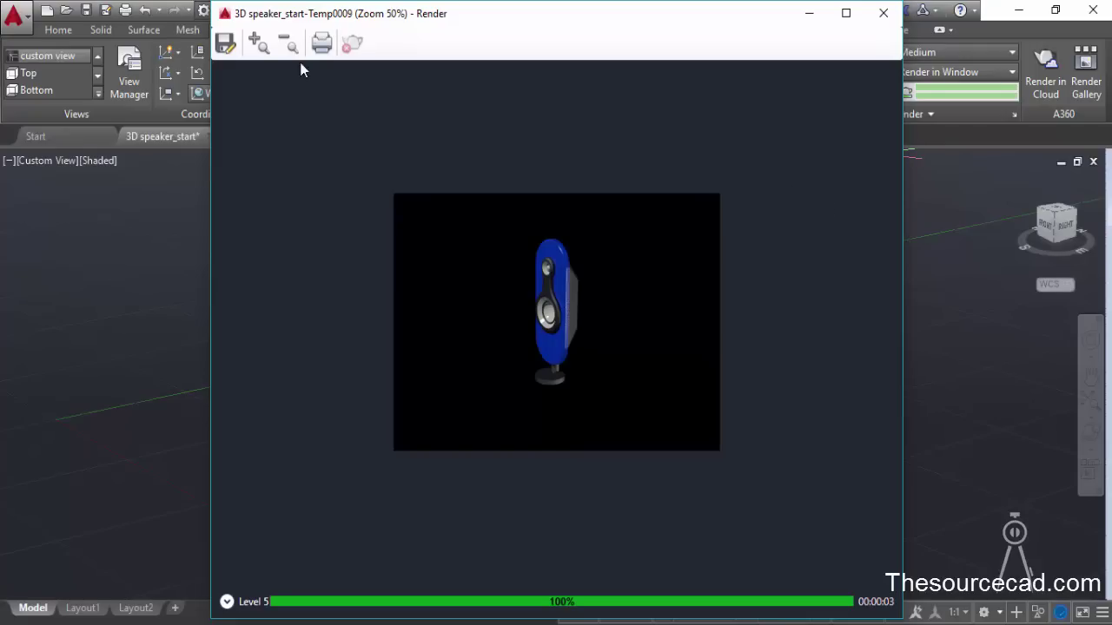
Enlarge the rendered image to 200%, examine the speaker from its base up to its top, and close the render window.
click(260, 46)
click(259, 43)
drag(491, 579, 627, 588)
drag(889, 176, 891, 298)
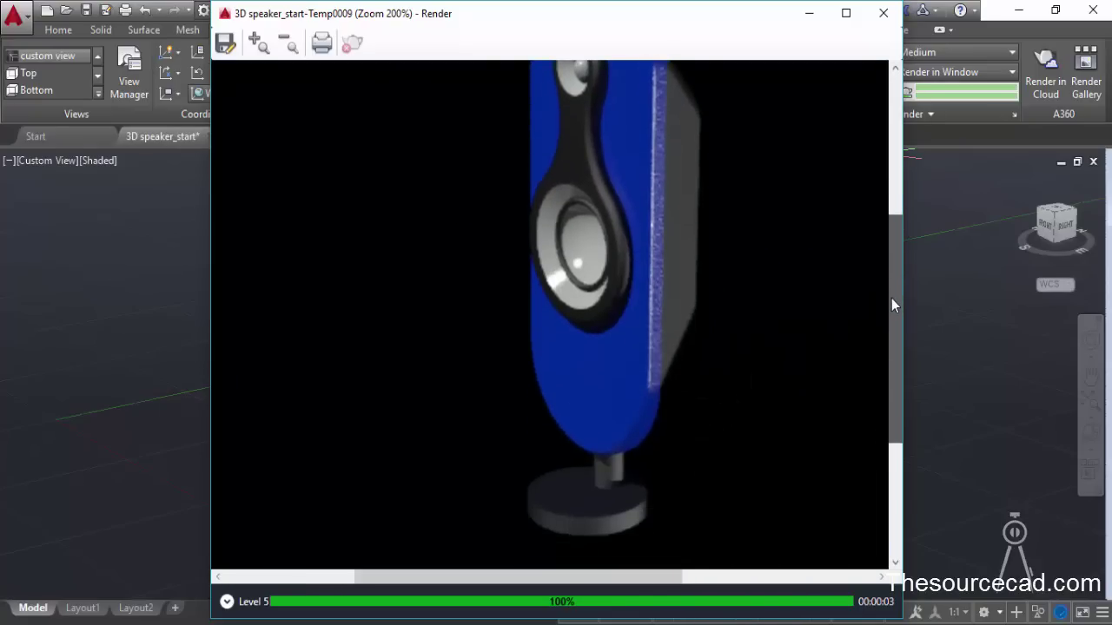
drag(891, 297, 897, 232)
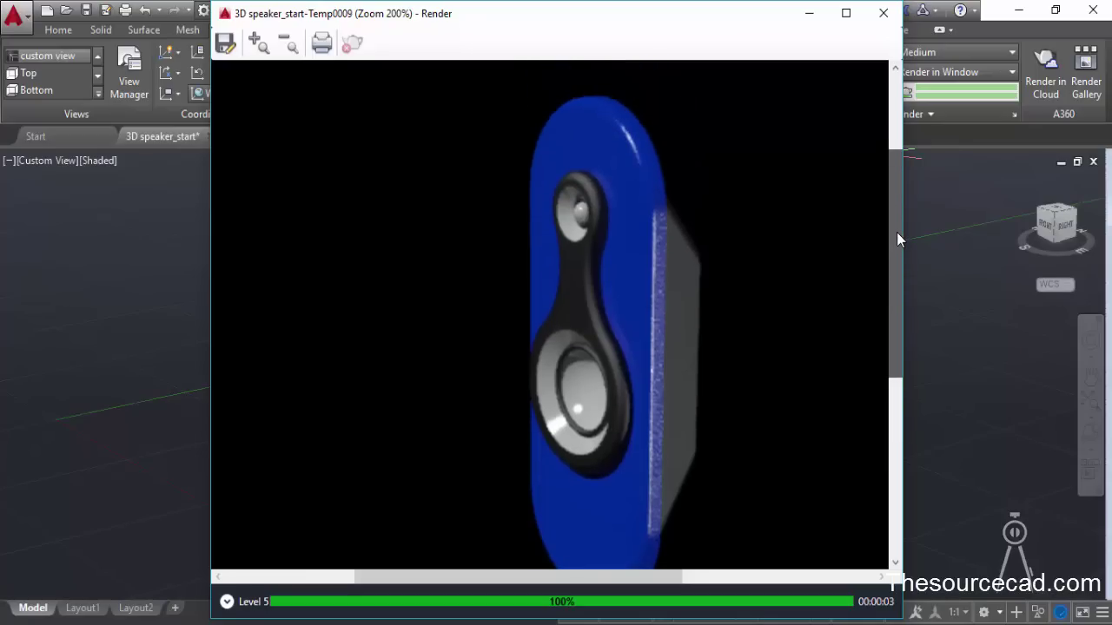
click(883, 14)
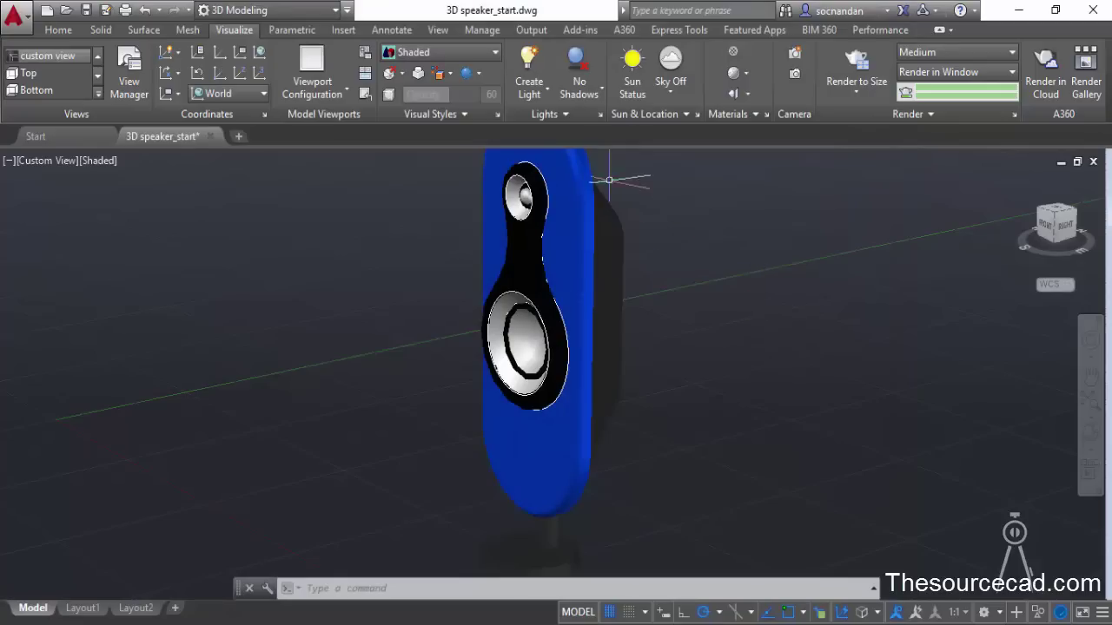
Turn on full shadows for the viewport and enable the render environment.
click(584, 96)
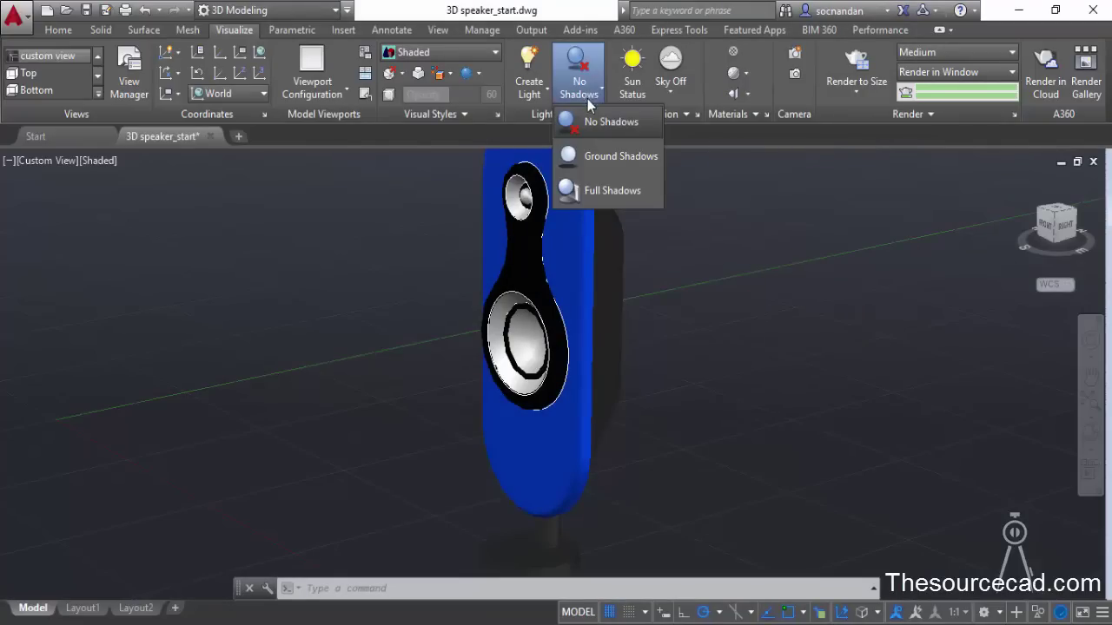
click(612, 195)
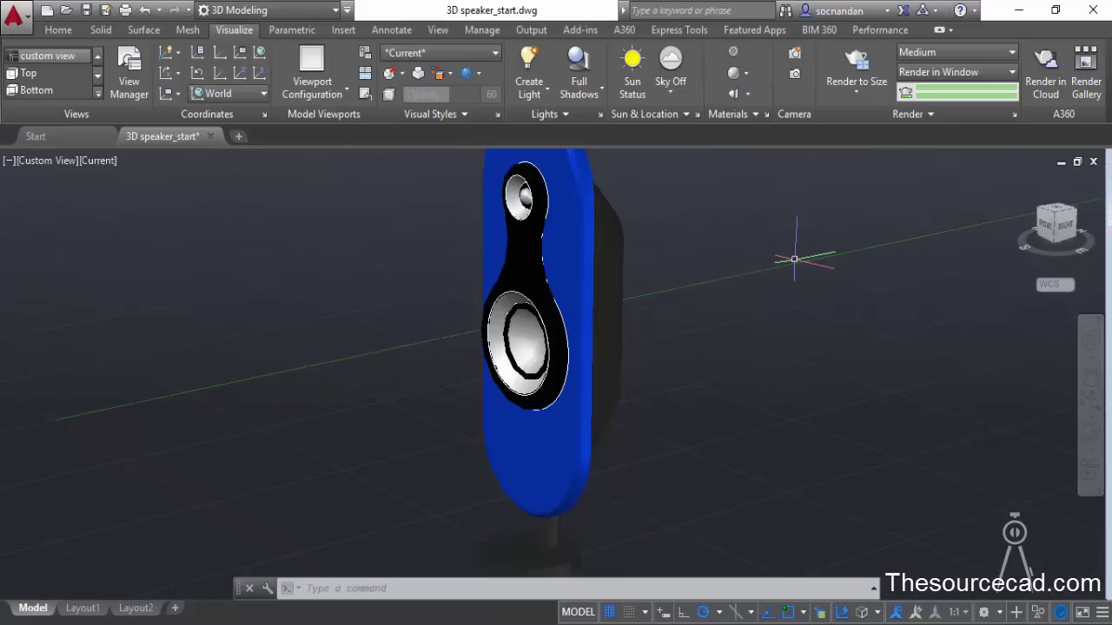
click(902, 113)
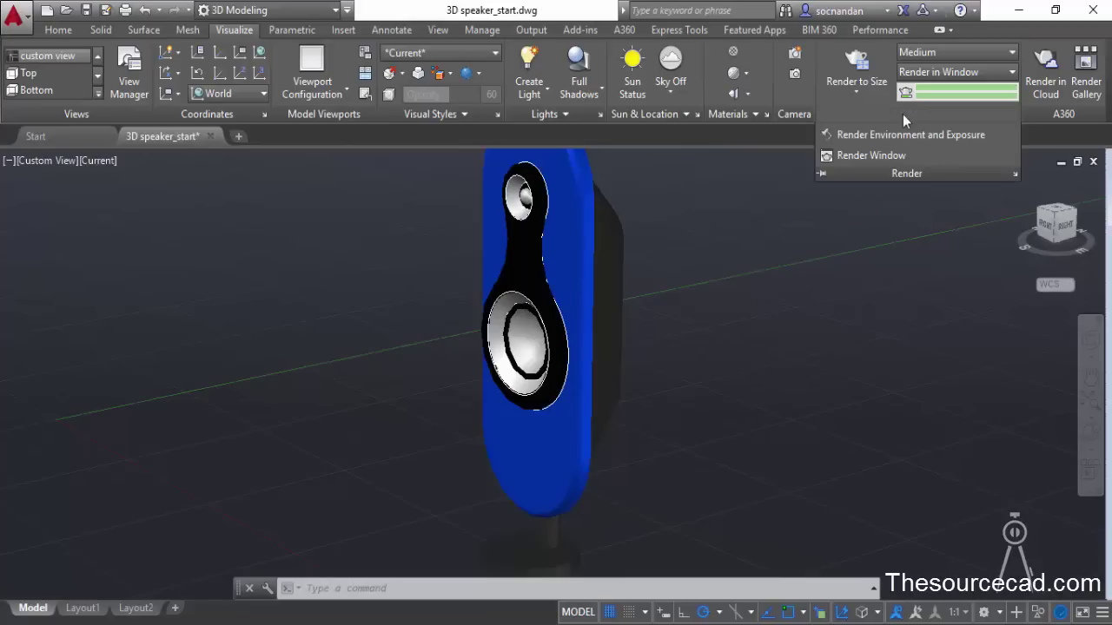
click(861, 140)
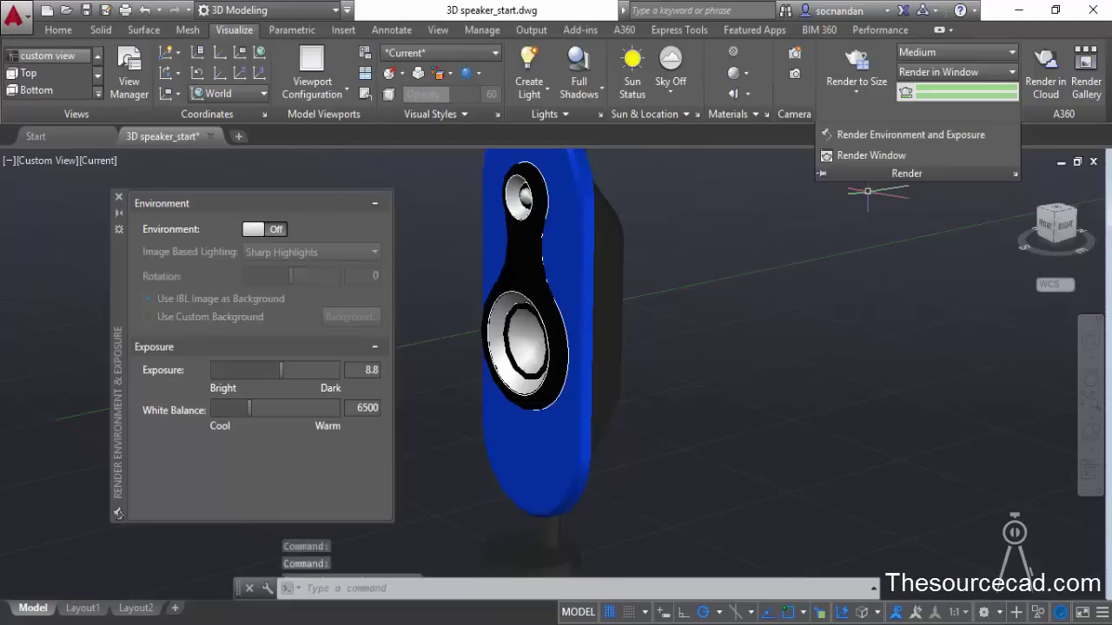
click(277, 231)
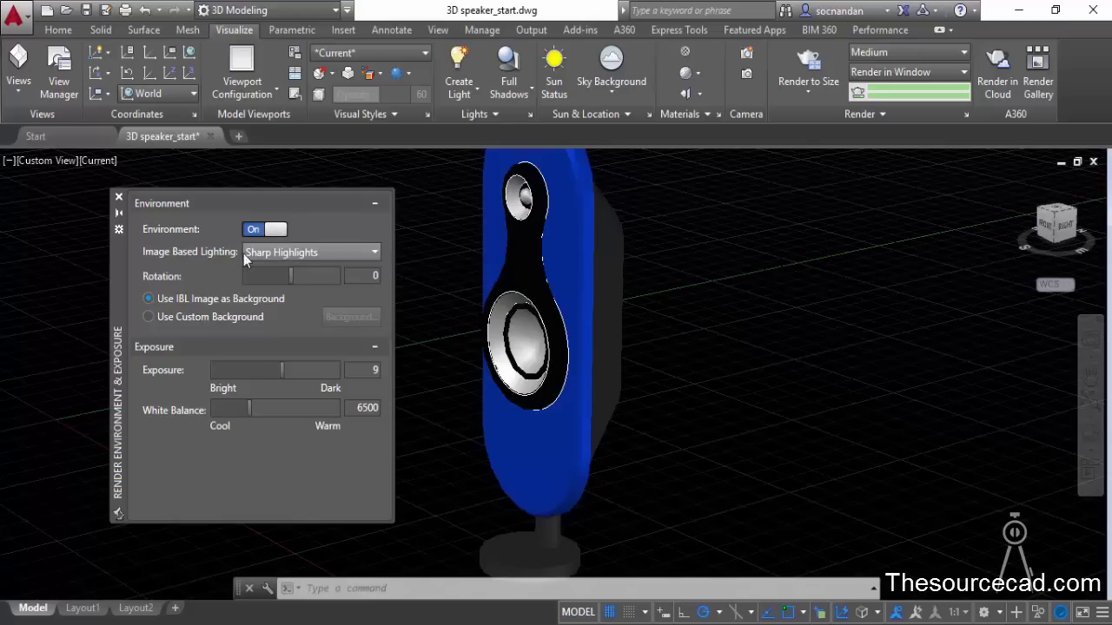
Set the image based lighting to Rim Highlights and the exposure to 8, and close the environment settings.
click(283, 253)
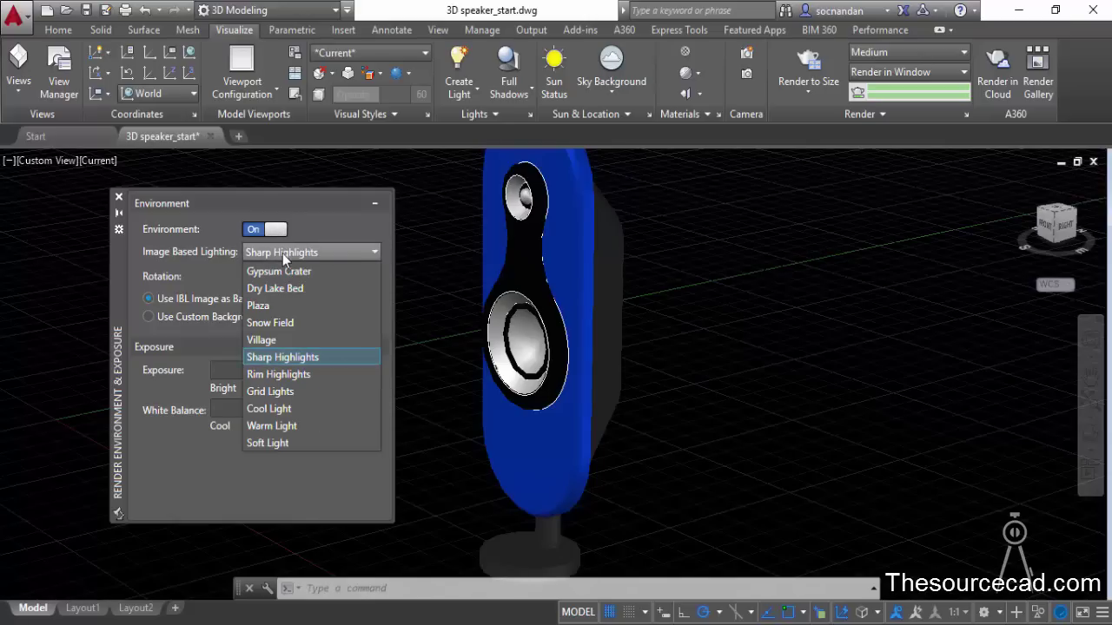
click(294, 373)
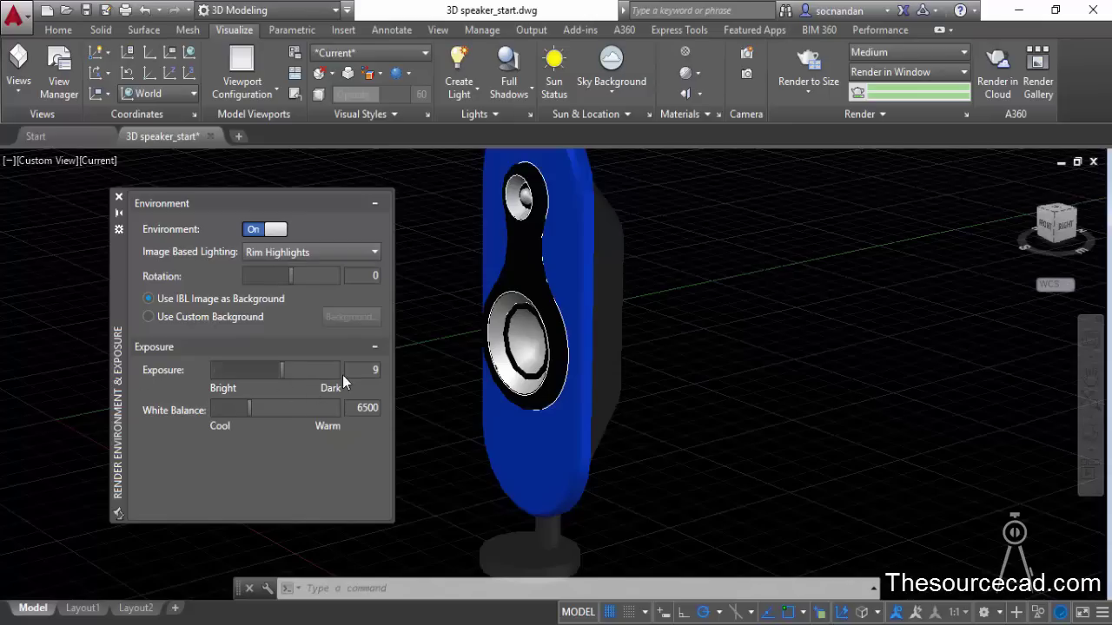
click(371, 373)
key(Return)
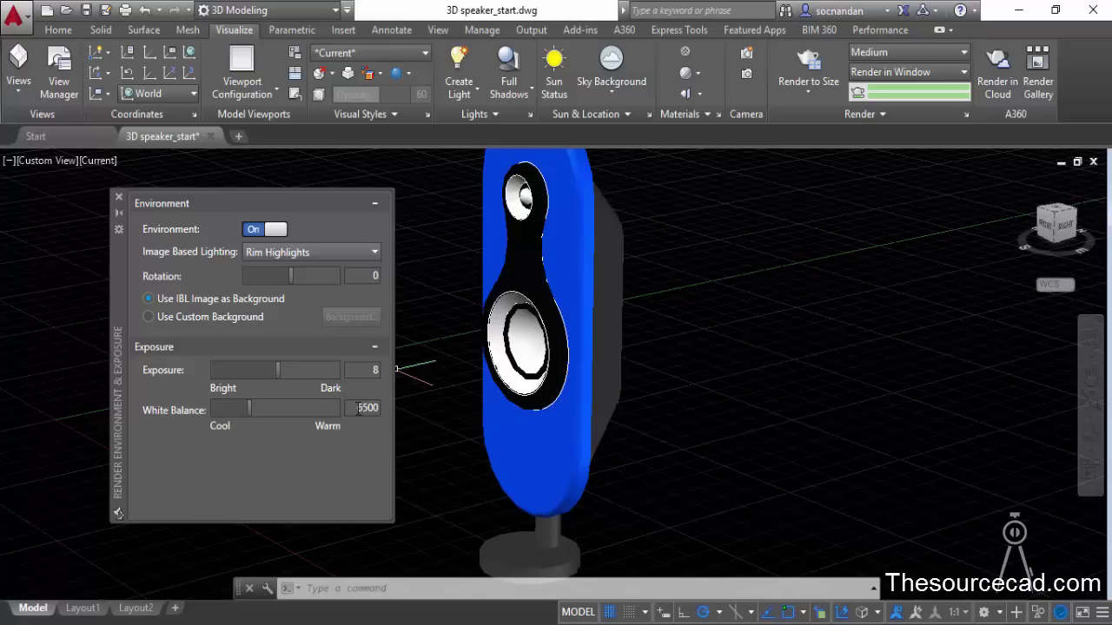
click(119, 197)
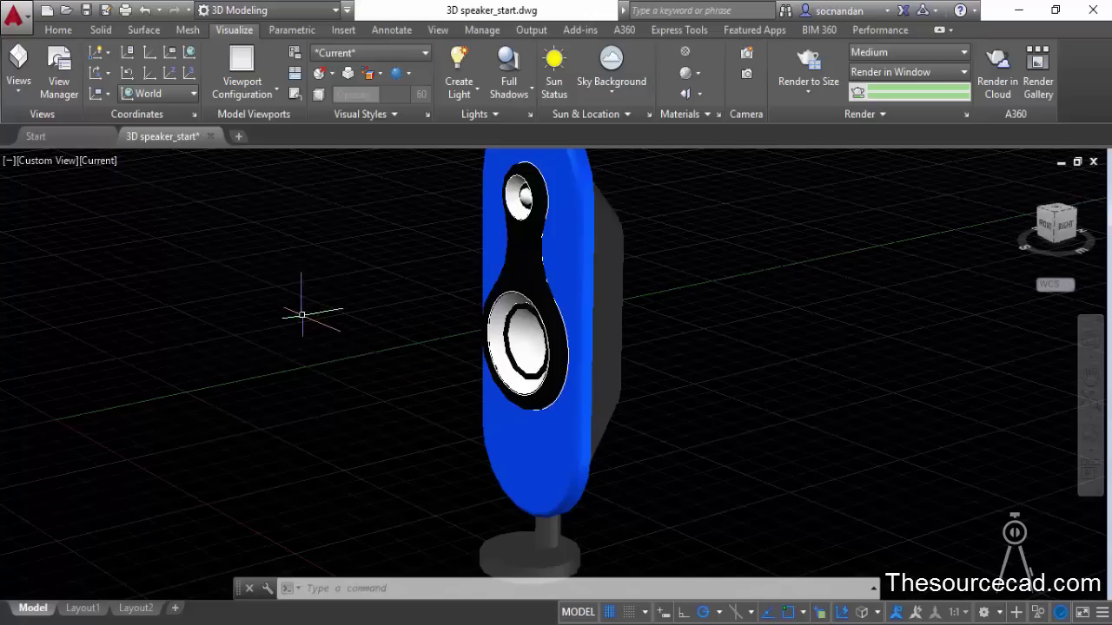
Render the speaker, enlarge the image to 200%, examine the speaker down to its base, and close the render window.
click(803, 83)
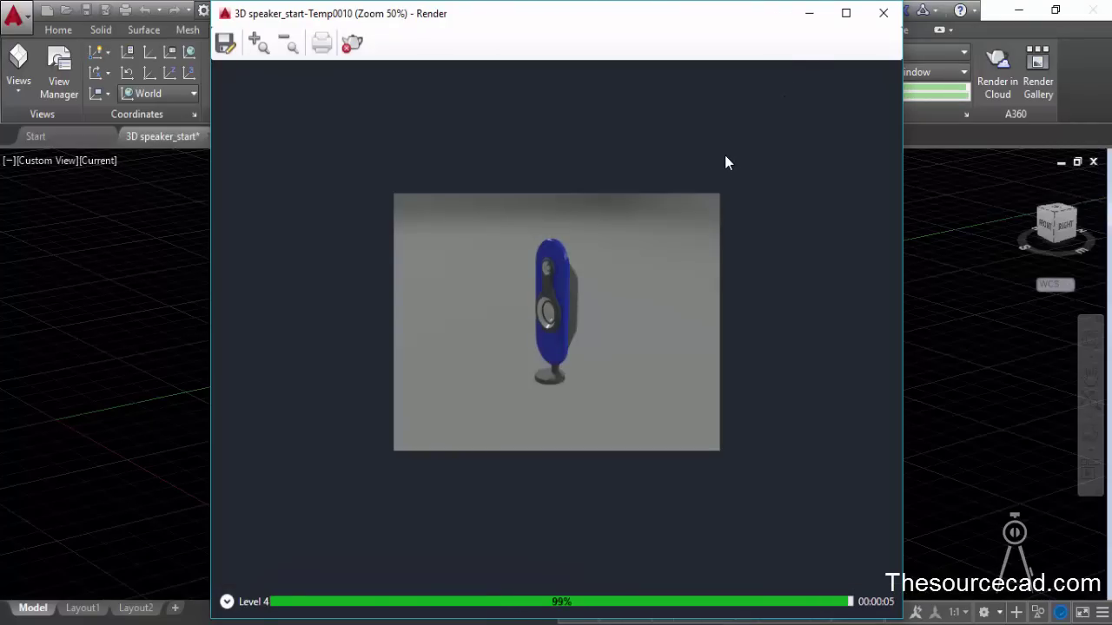
click(258, 43)
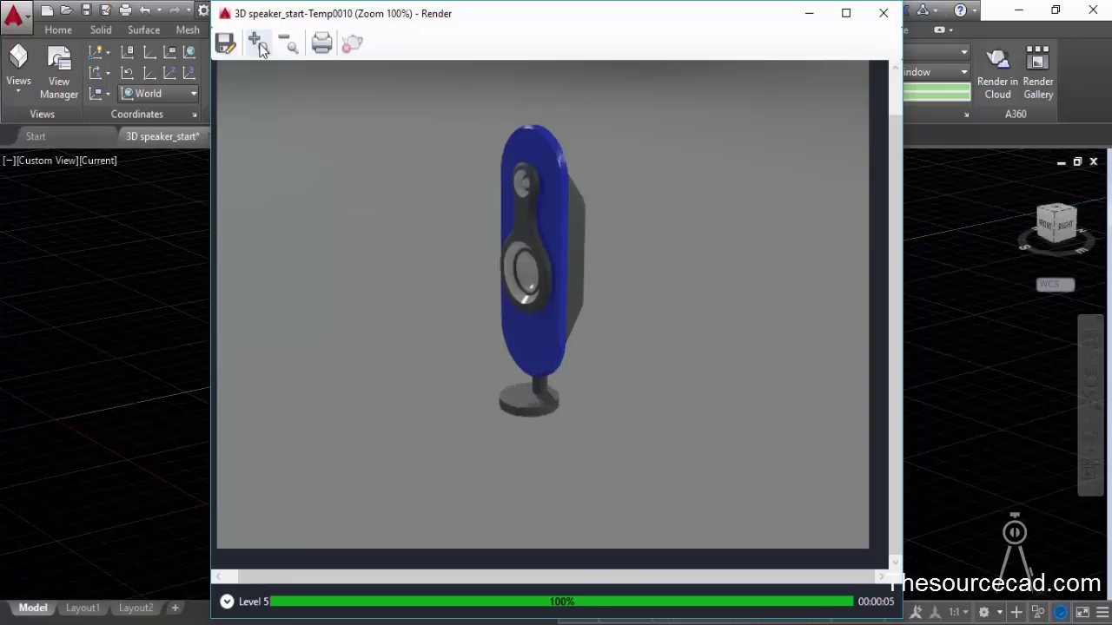
click(259, 46)
drag(894, 180, 886, 246)
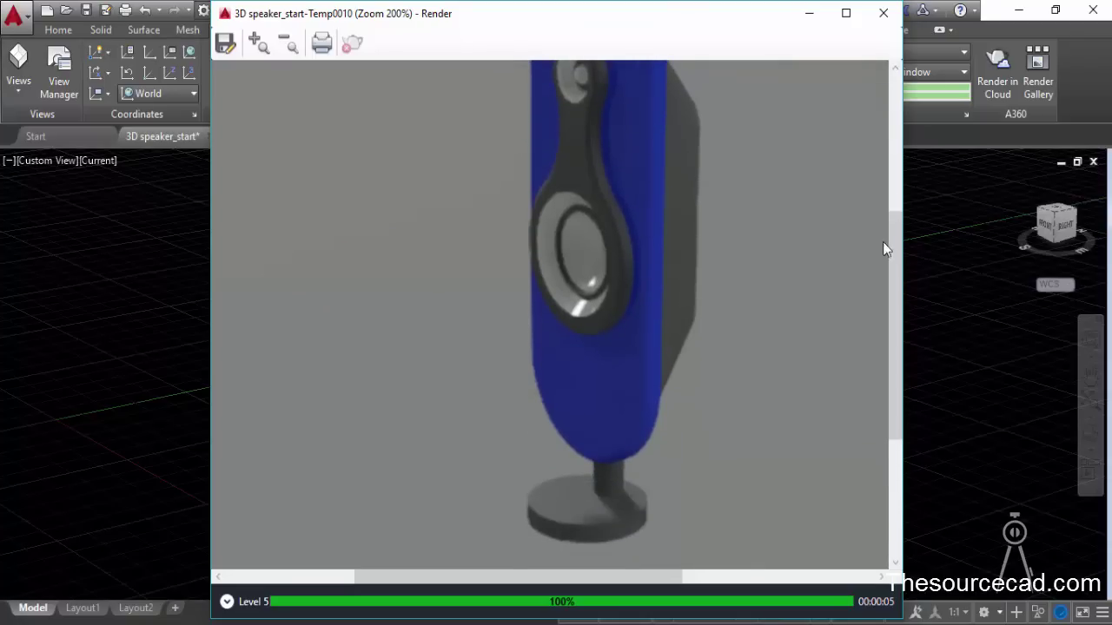
click(884, 14)
Set the image based lighting to Village and the exposure to 8, trying 9 first.
click(878, 121)
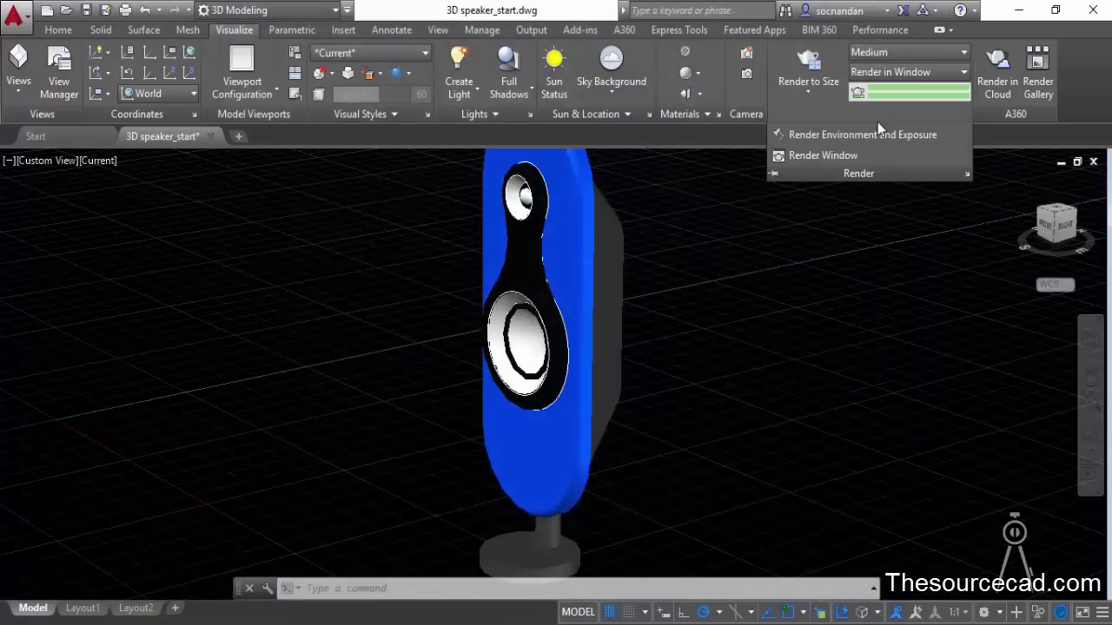
click(855, 137)
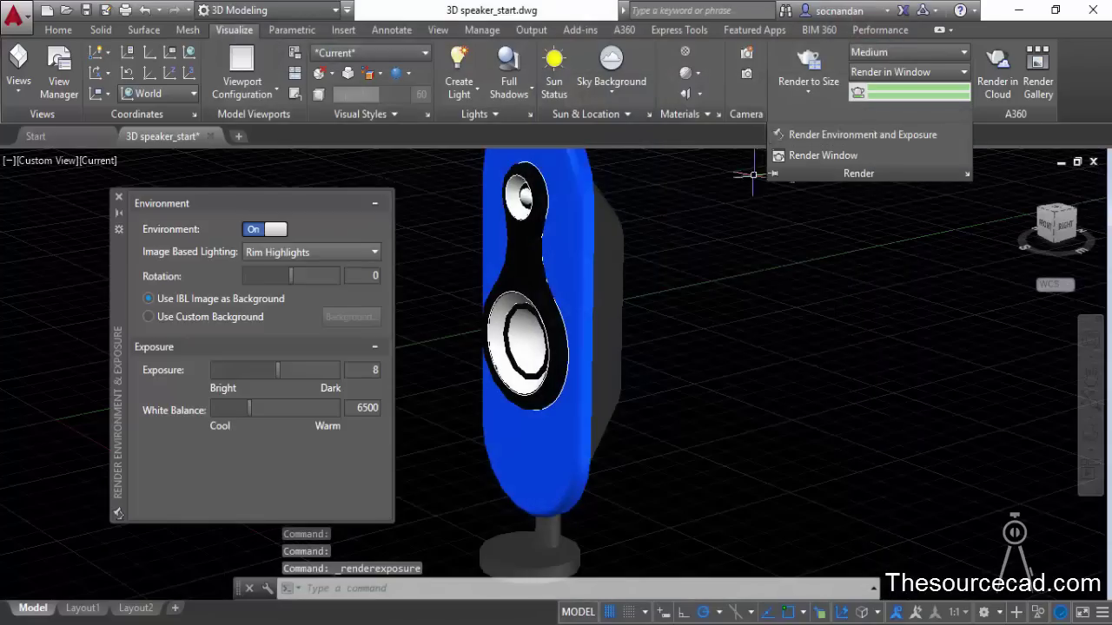
click(360, 259)
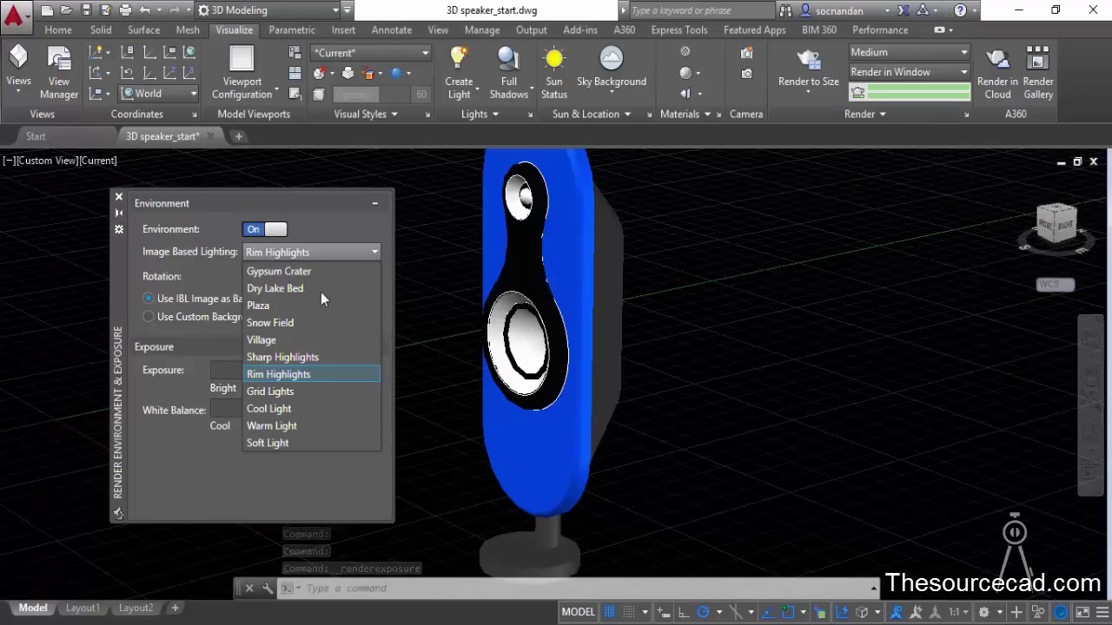
click(265, 340)
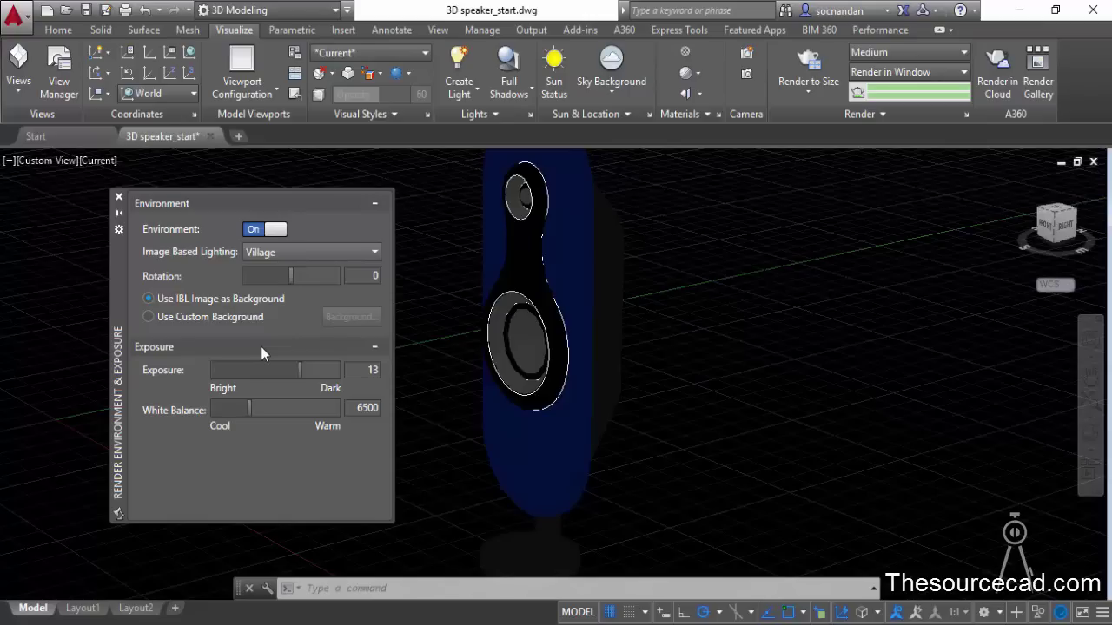
click(366, 370)
text(9)
key(Return)
double_click(373, 370)
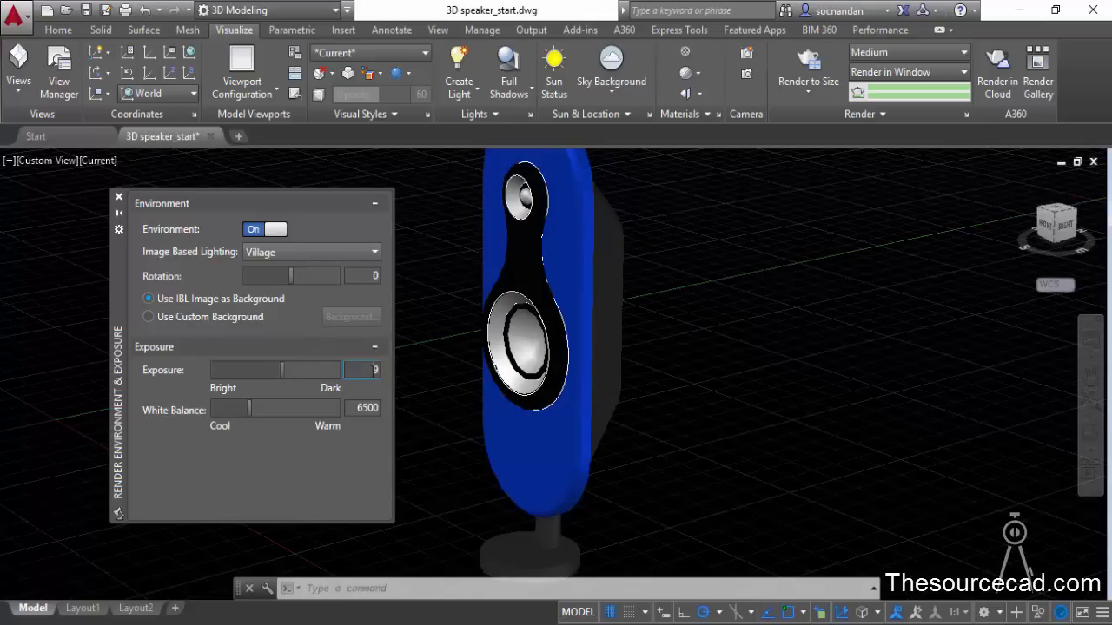
text(8)
key(Return)
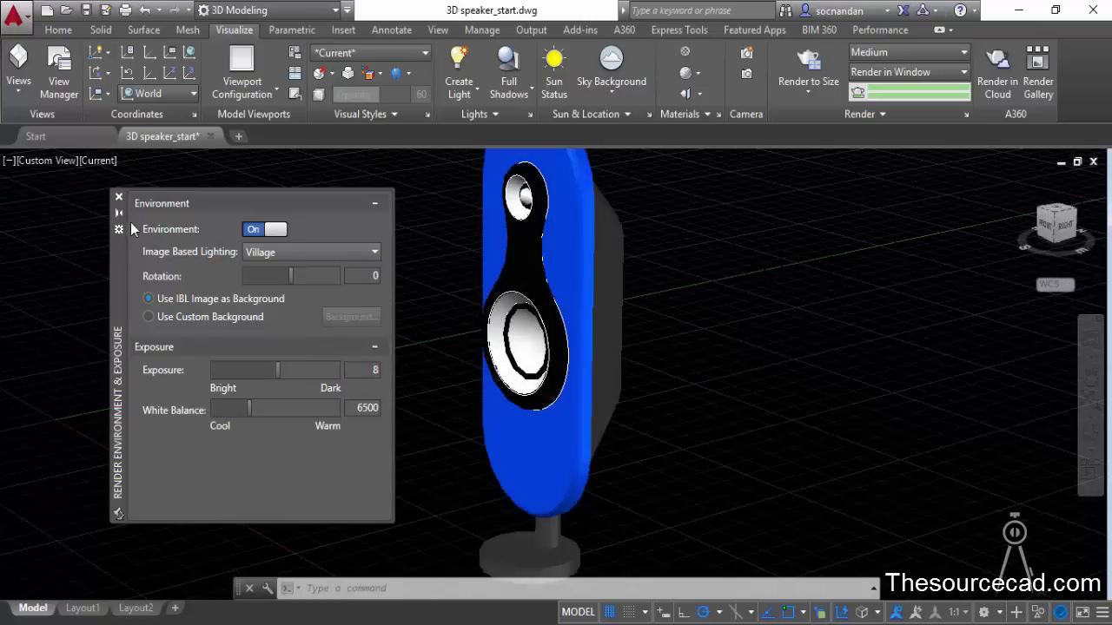
click(119, 197)
Render the speaker with the Village lighting, check the image, and close the render window.
click(538, 187)
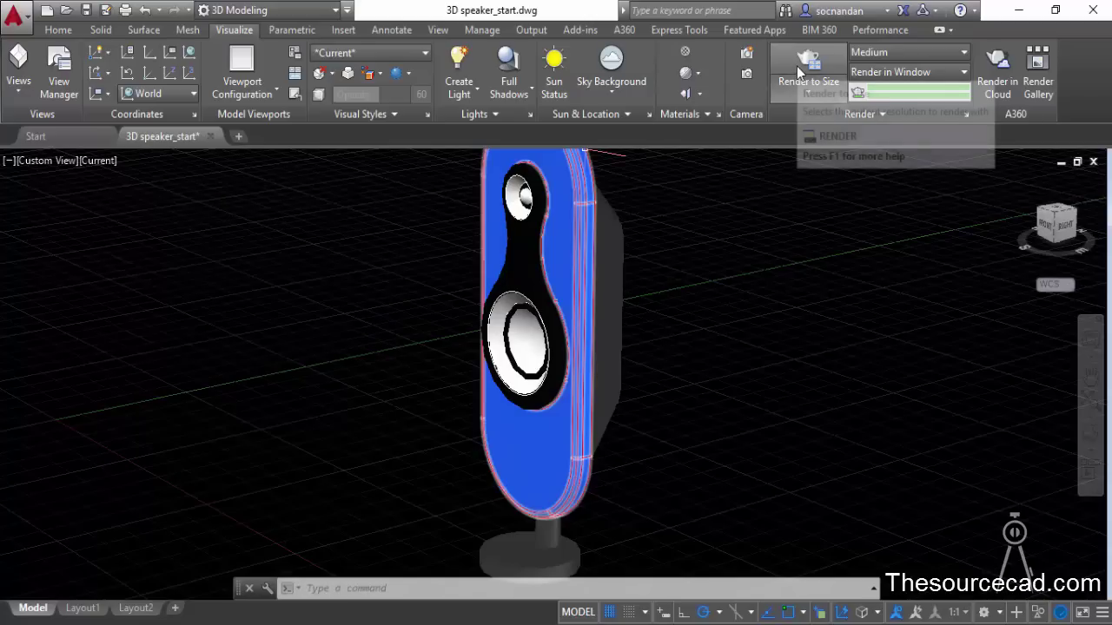
click(796, 66)
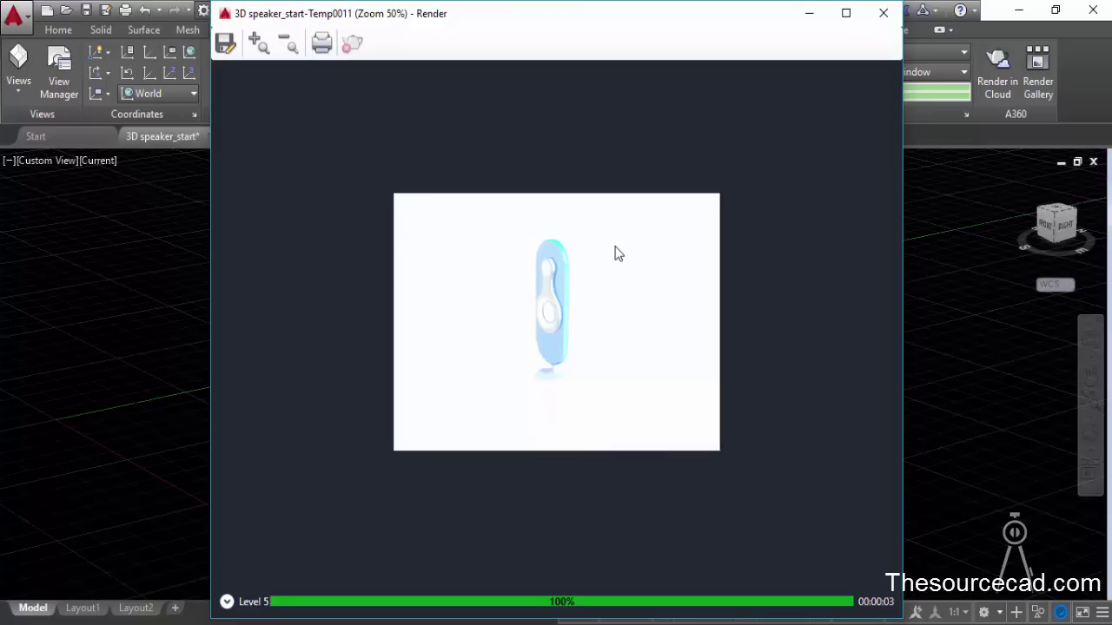
click(883, 13)
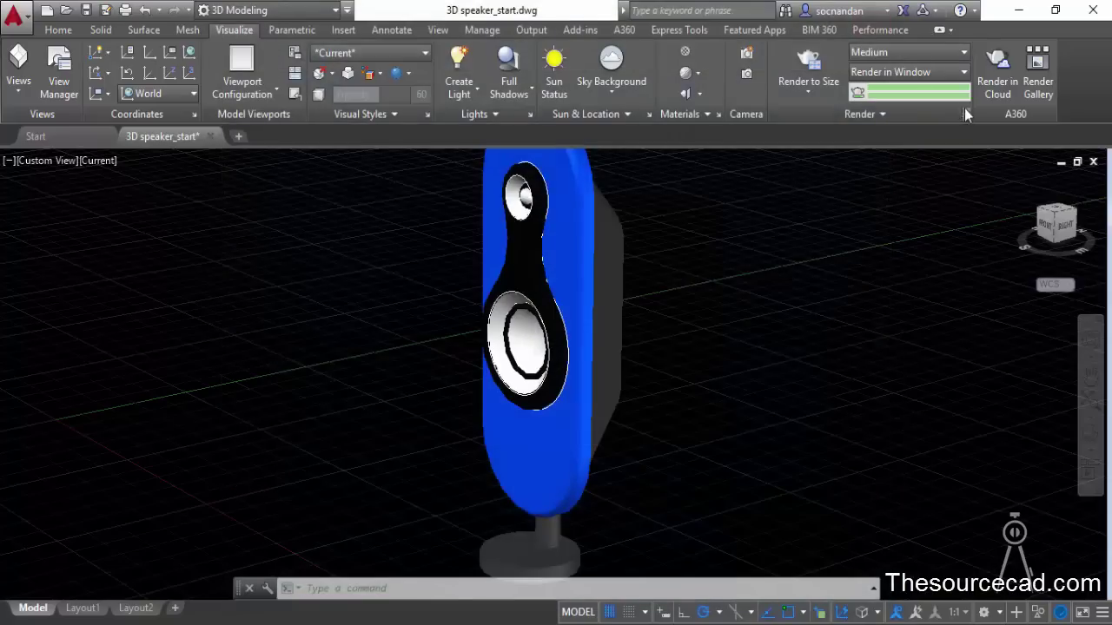
Set the render exposure to 12 for the Village lighting and close the environment settings.
click(862, 114)
click(858, 136)
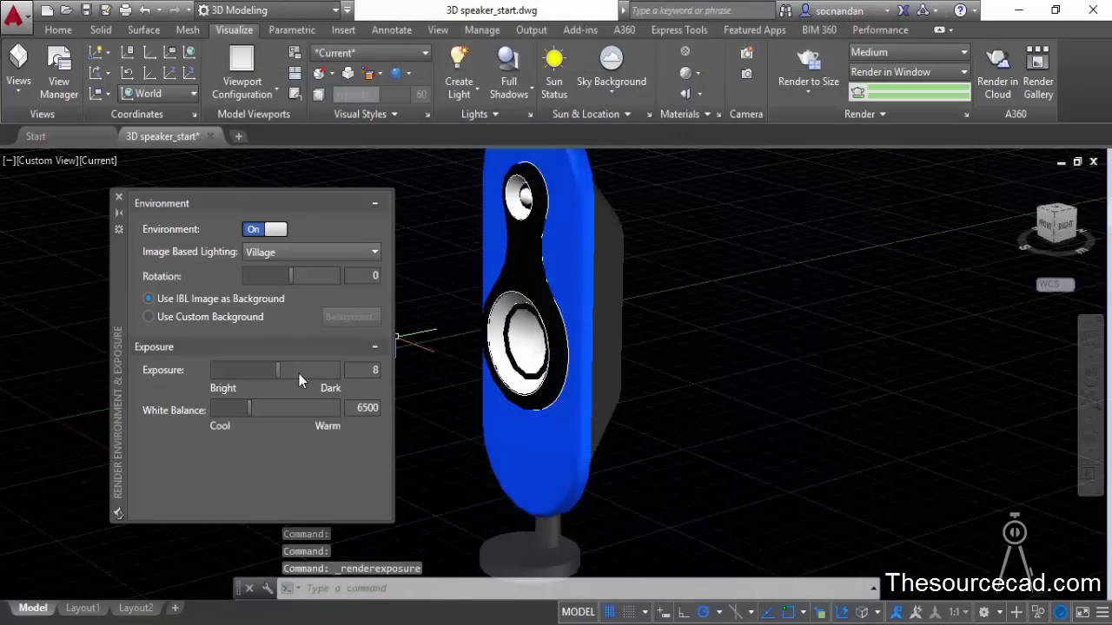
click(371, 372)
text(12)
key(Return)
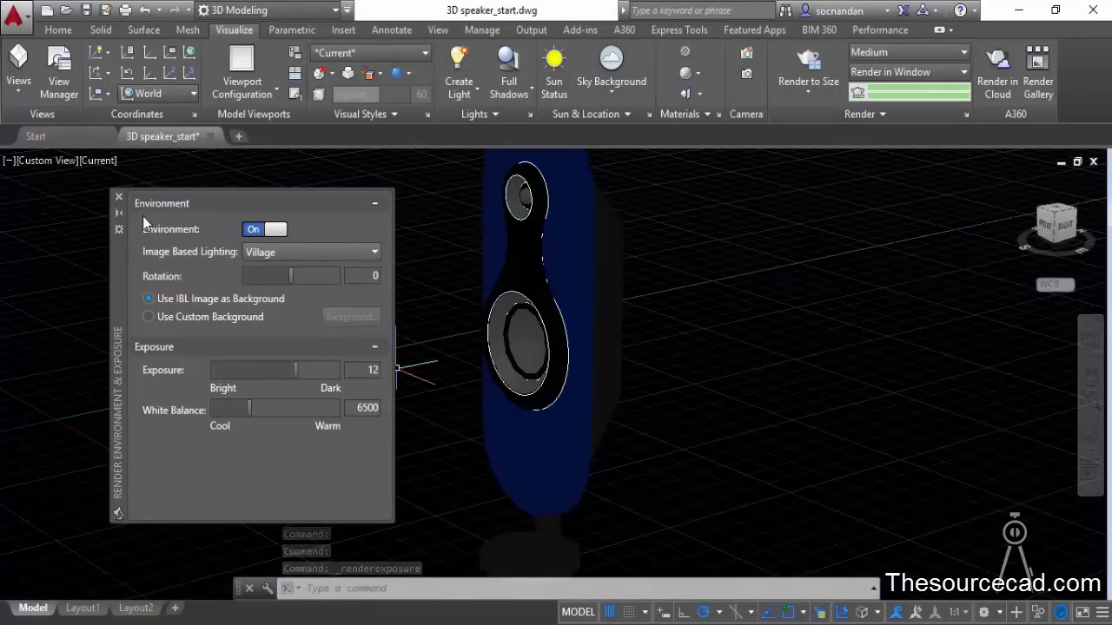
click(119, 197)
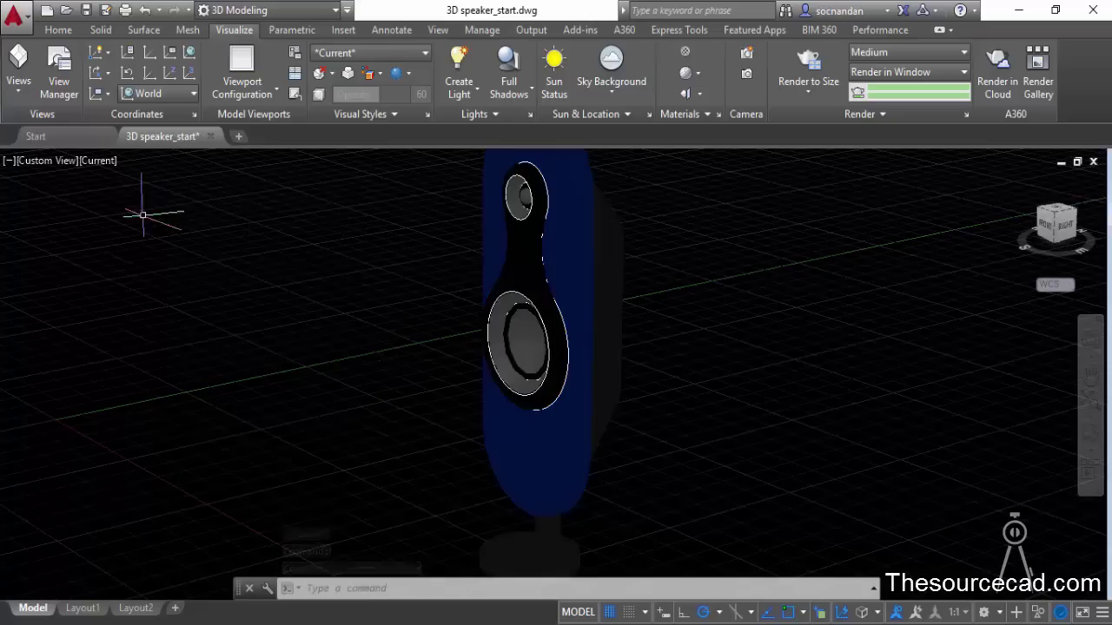
Render the speaker at the darker exposure, examine the image at 100%, and close the render window.
click(807, 63)
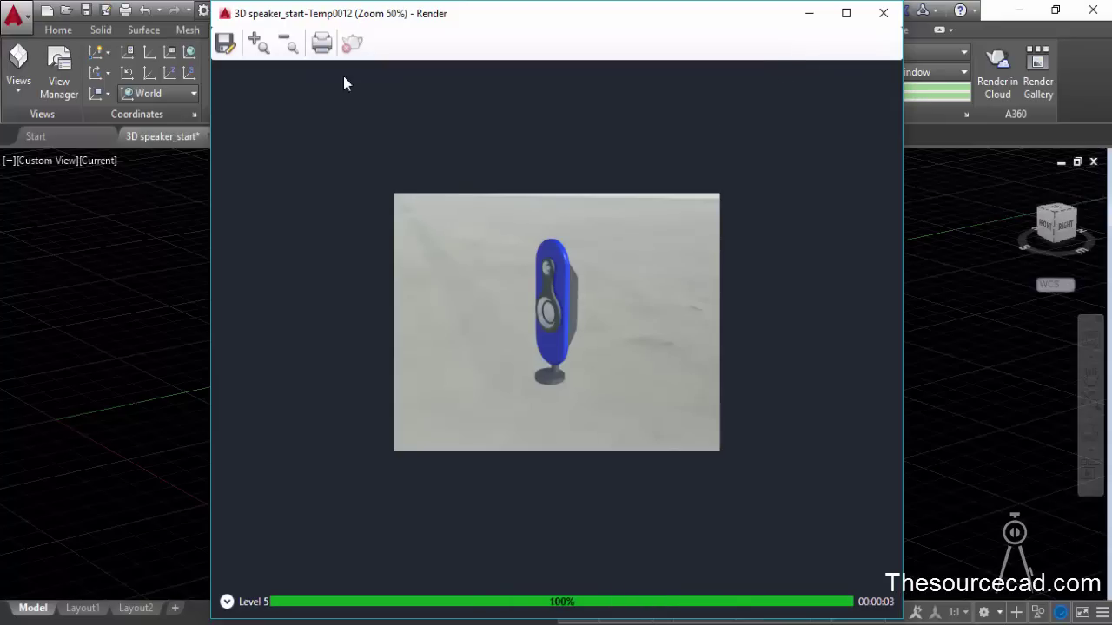
click(263, 49)
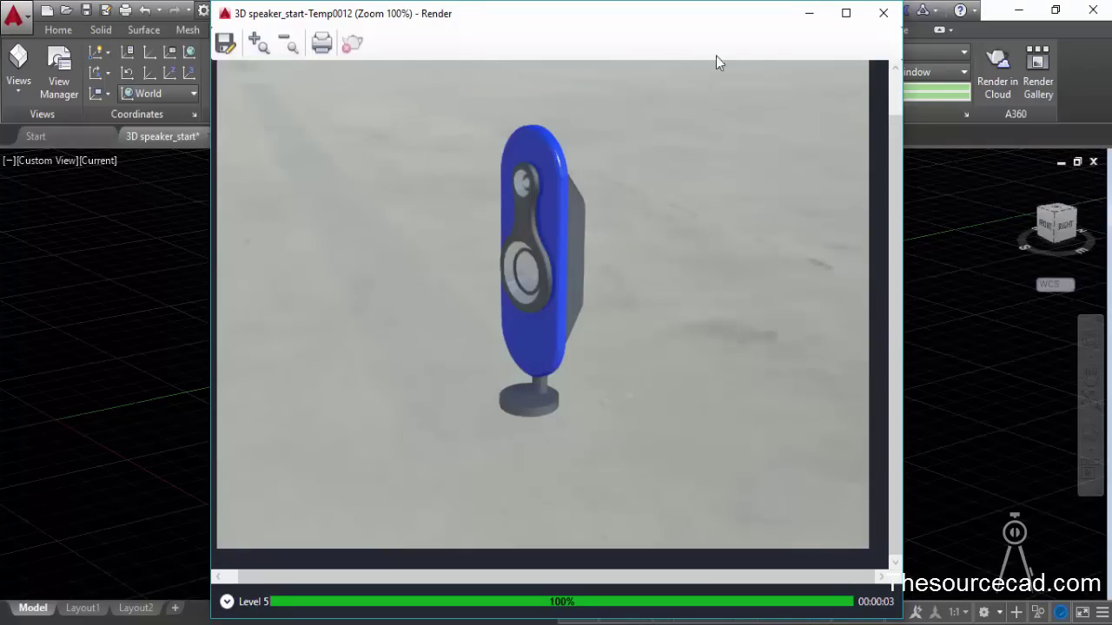
click(883, 14)
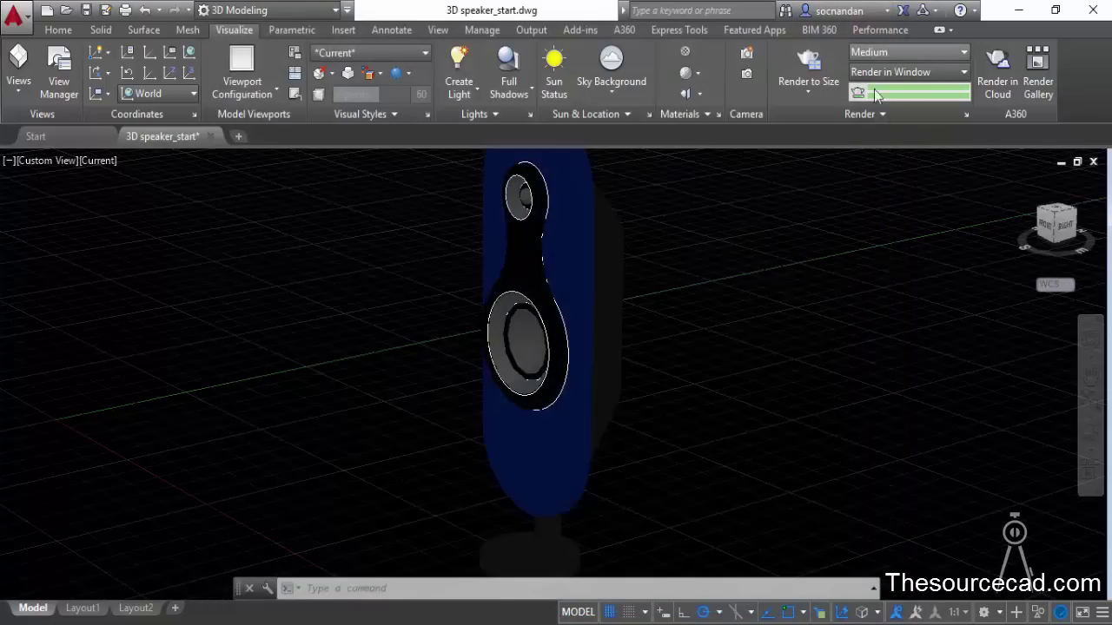
Switch the image based lighting back to Rim Highlights with exposure 8 and render the speaker again.
click(873, 116)
click(839, 137)
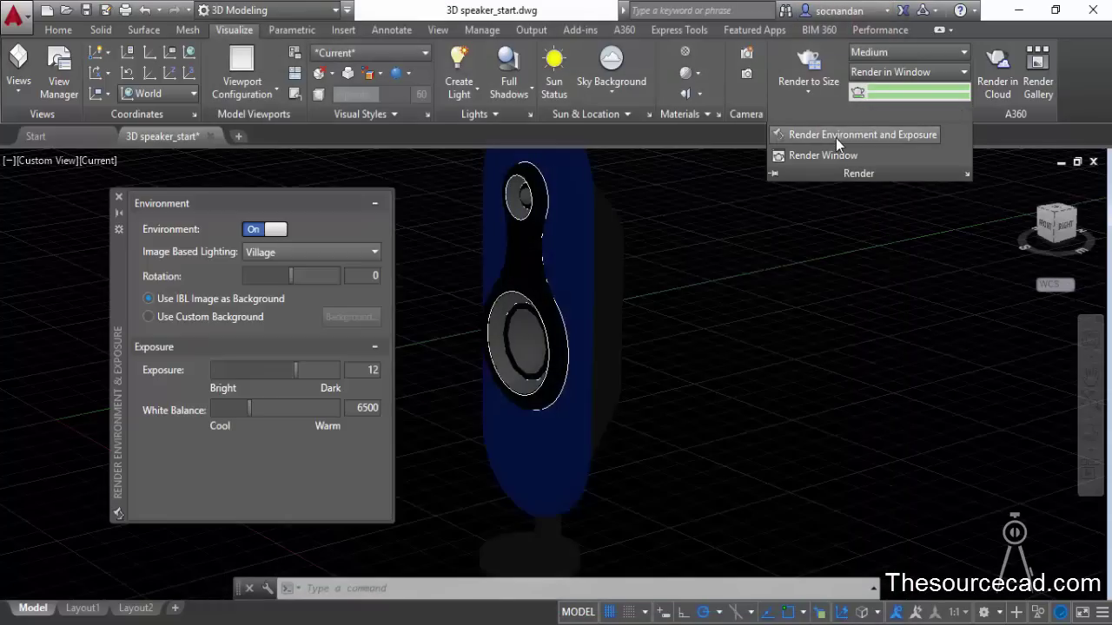
click(308, 258)
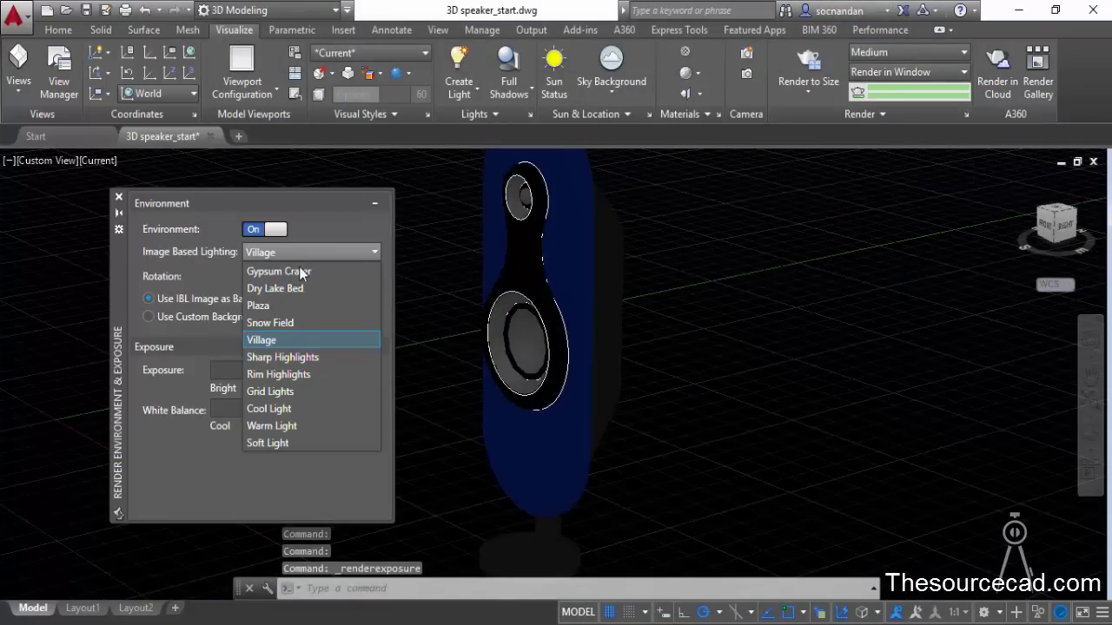
click(280, 377)
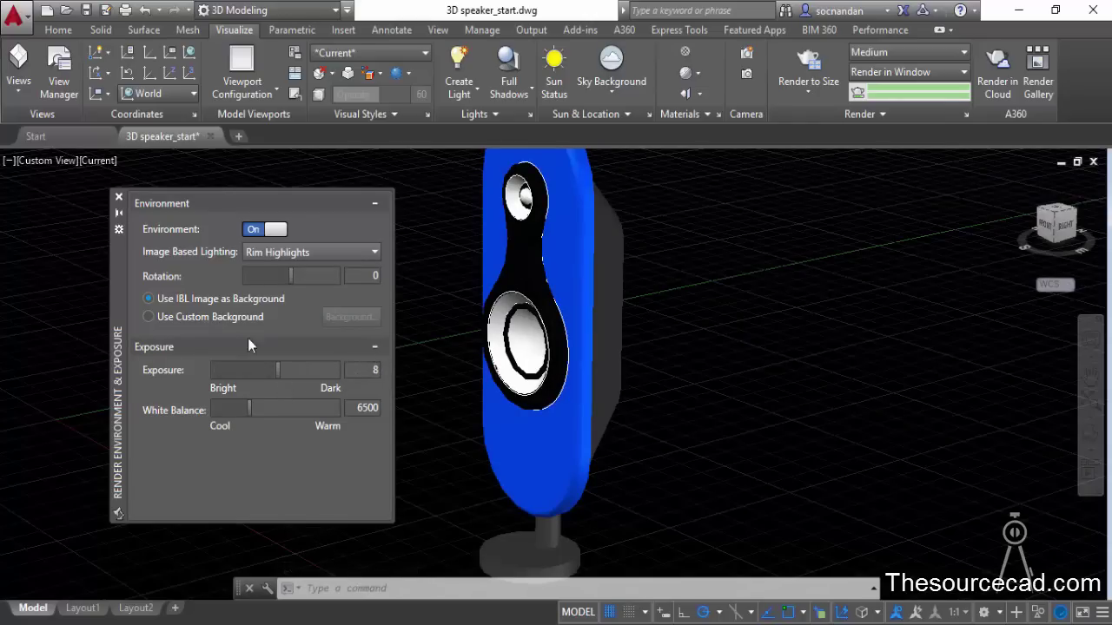
click(119, 197)
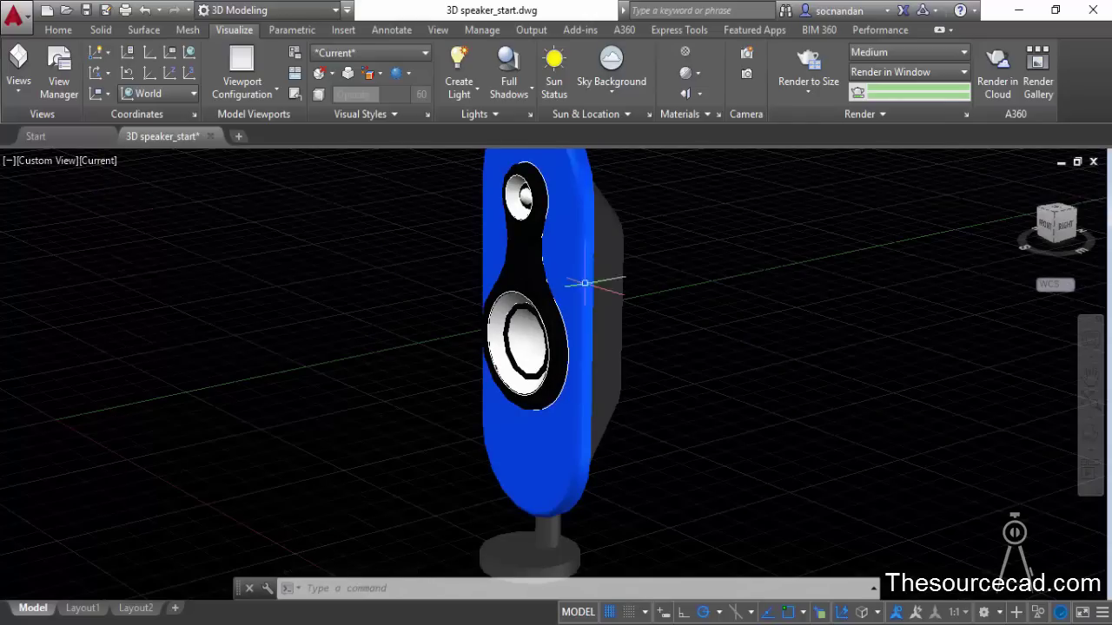
click(811, 69)
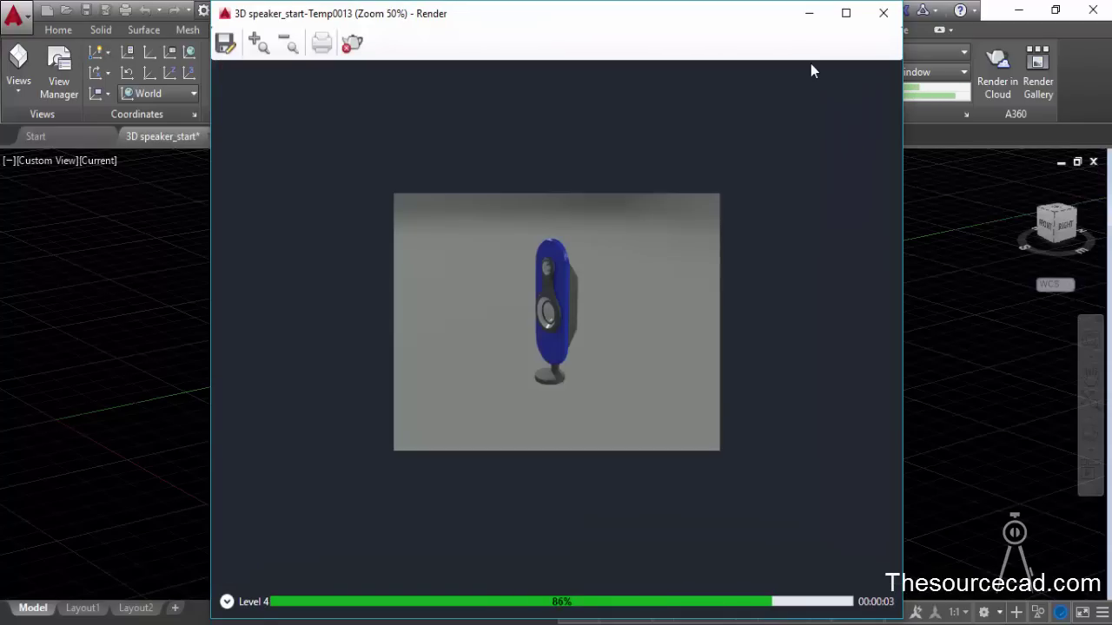
click(883, 13)
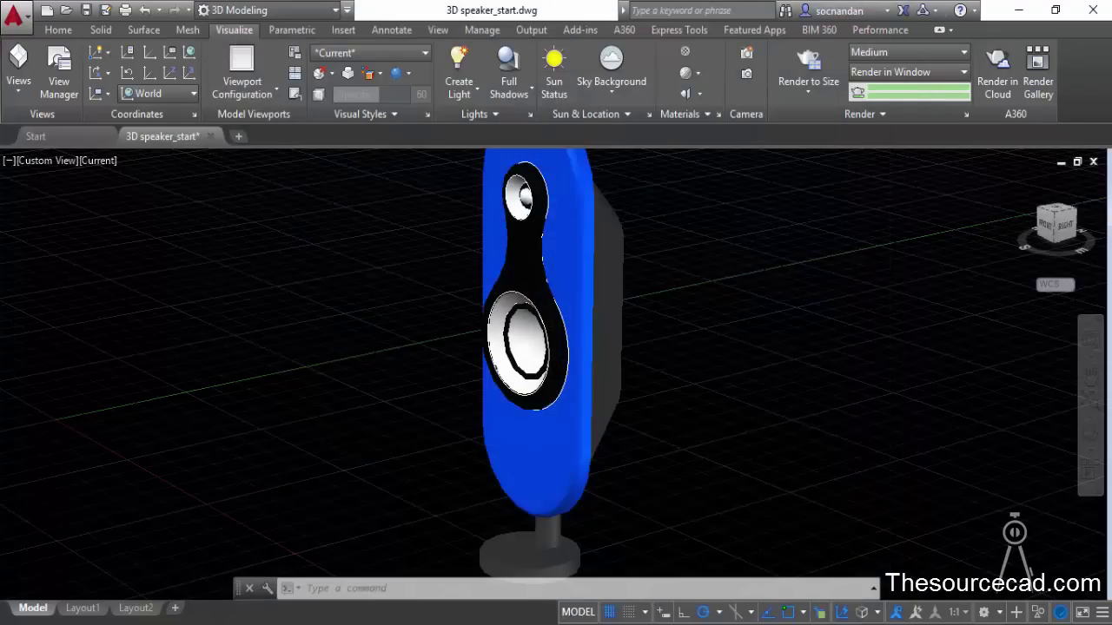
Save the drawing and start a cloud rendering of the saved custom view with e-mail notification enabled.
click(88, 13)
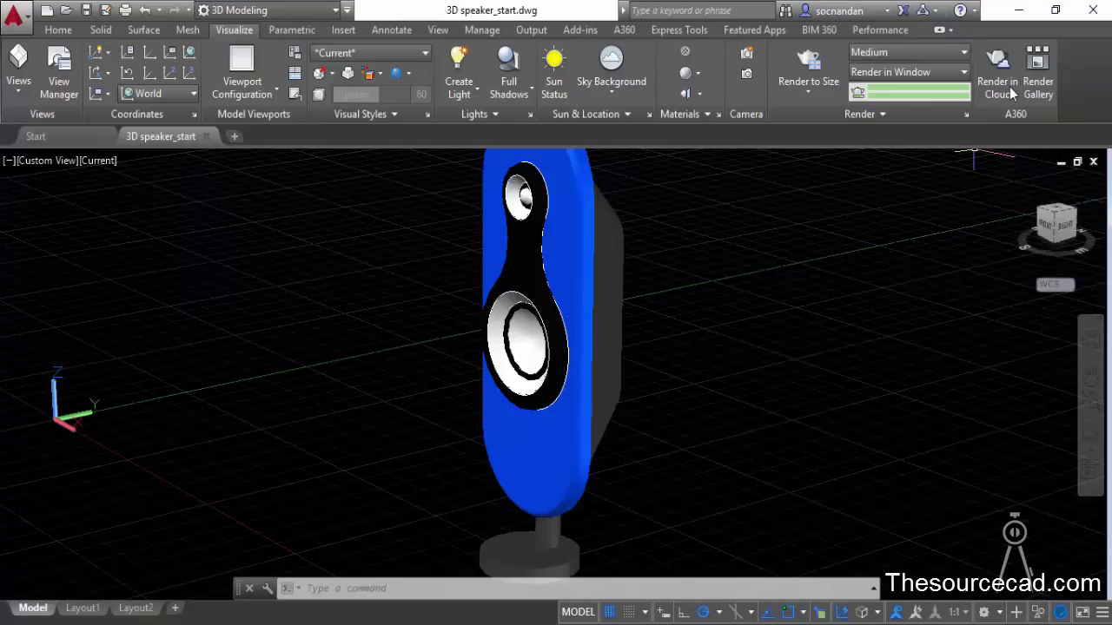
click(1007, 82)
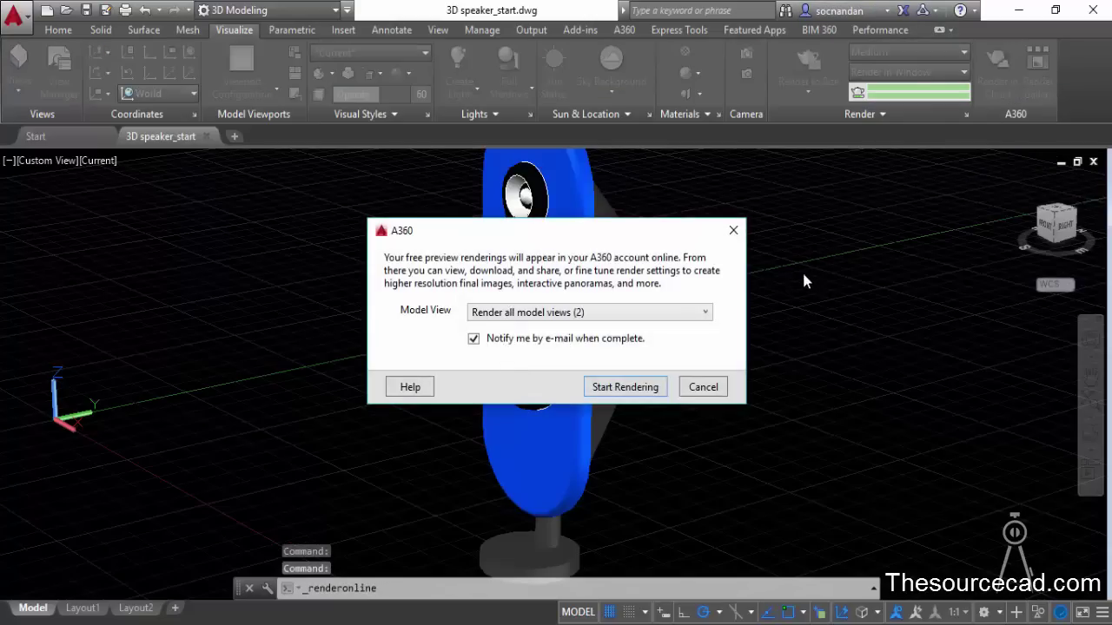
click(549, 315)
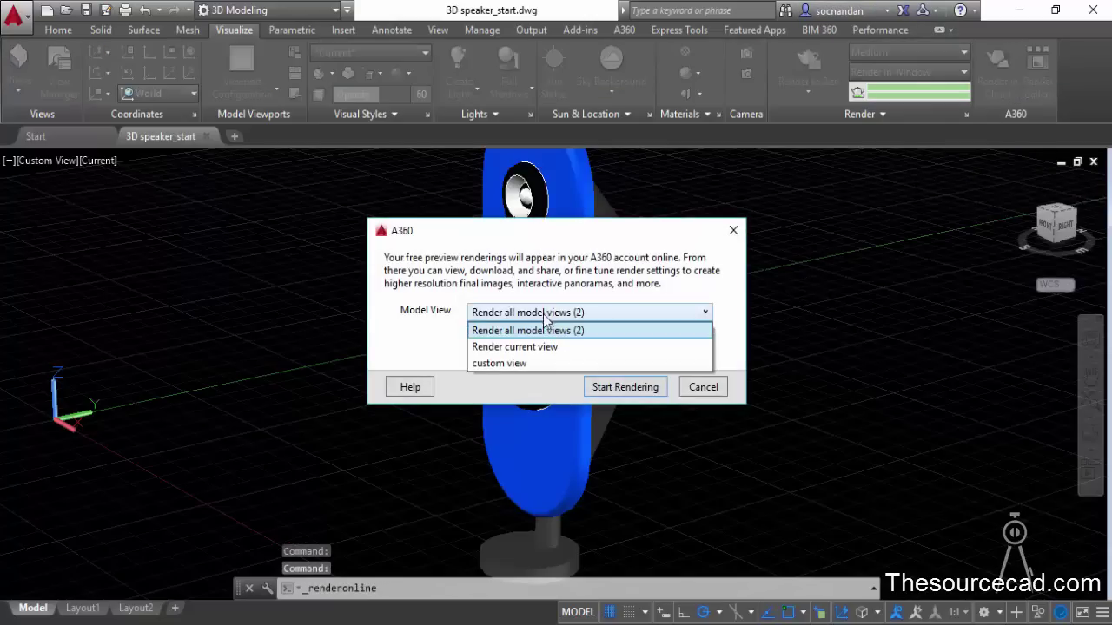
click(500, 365)
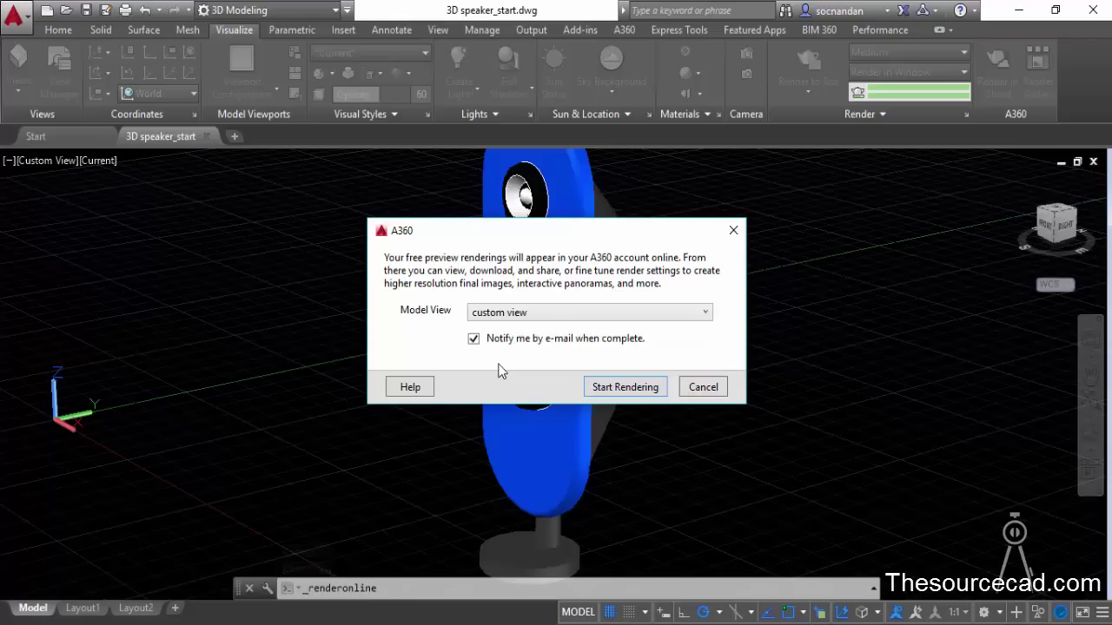
click(626, 387)
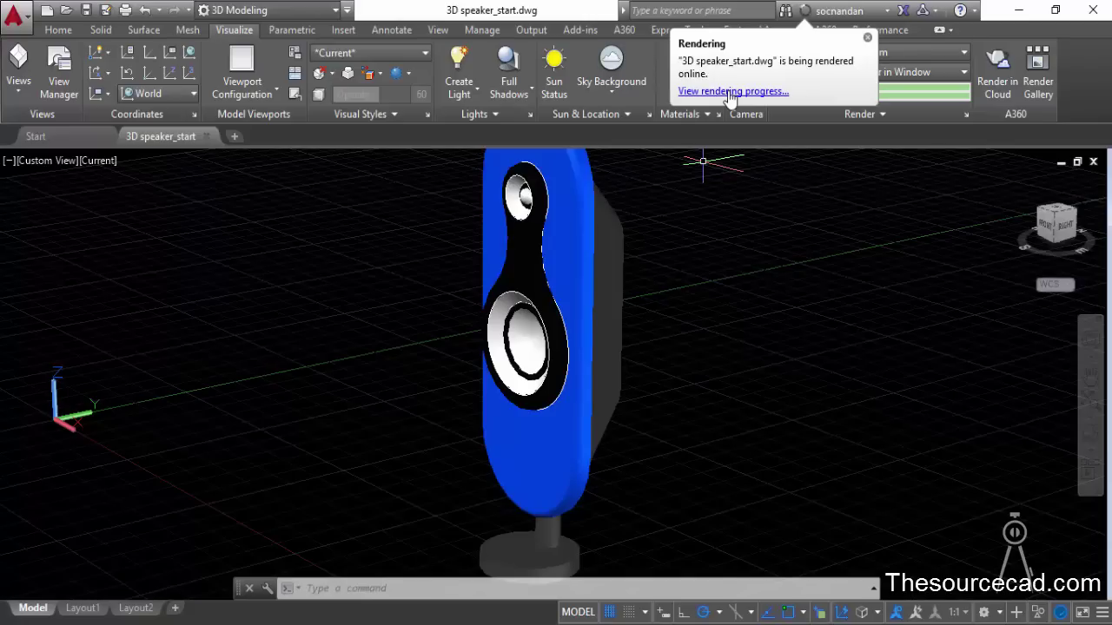
Switch to the A360 rendering gallery in the browser and examine the cloud rendering of 3D speaker_start.dwg.
click(729, 92)
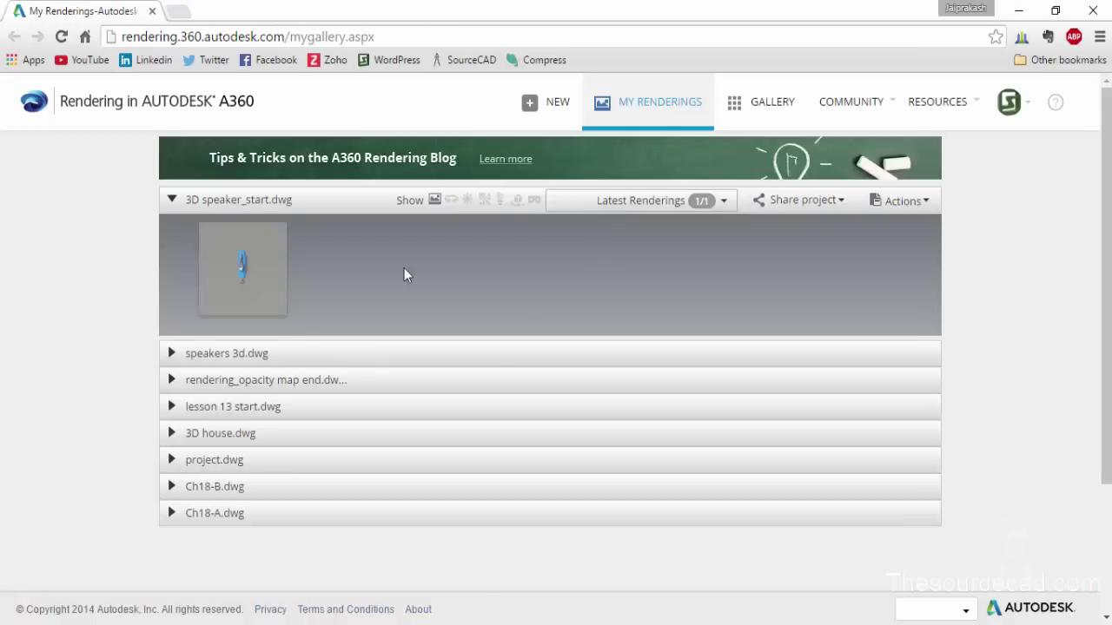
click(239, 276)
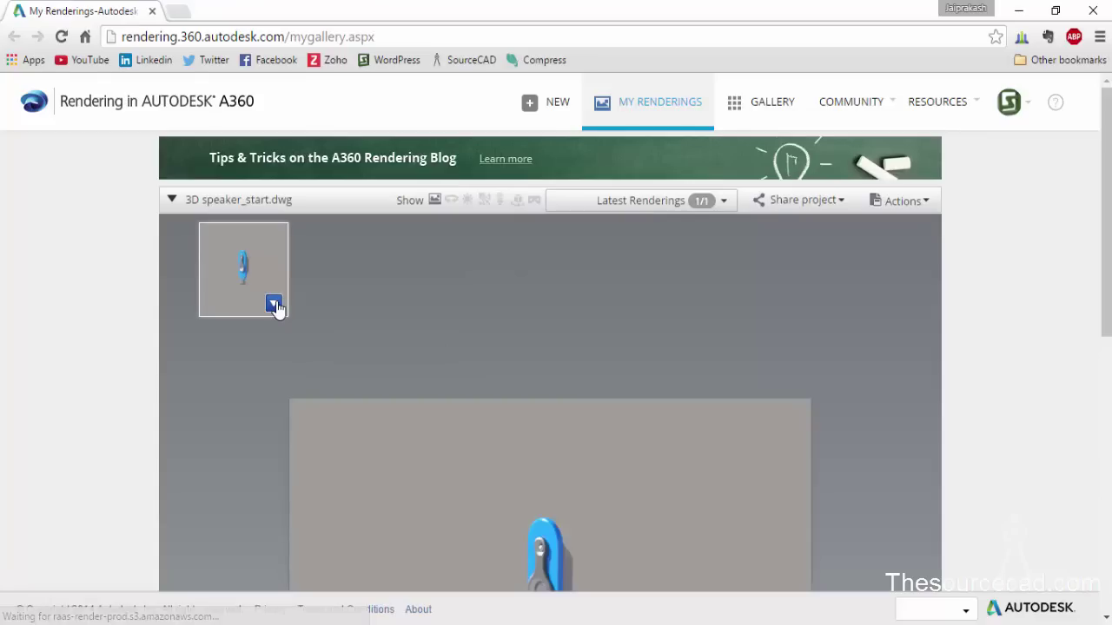
scroll(599, 304, down, 4)
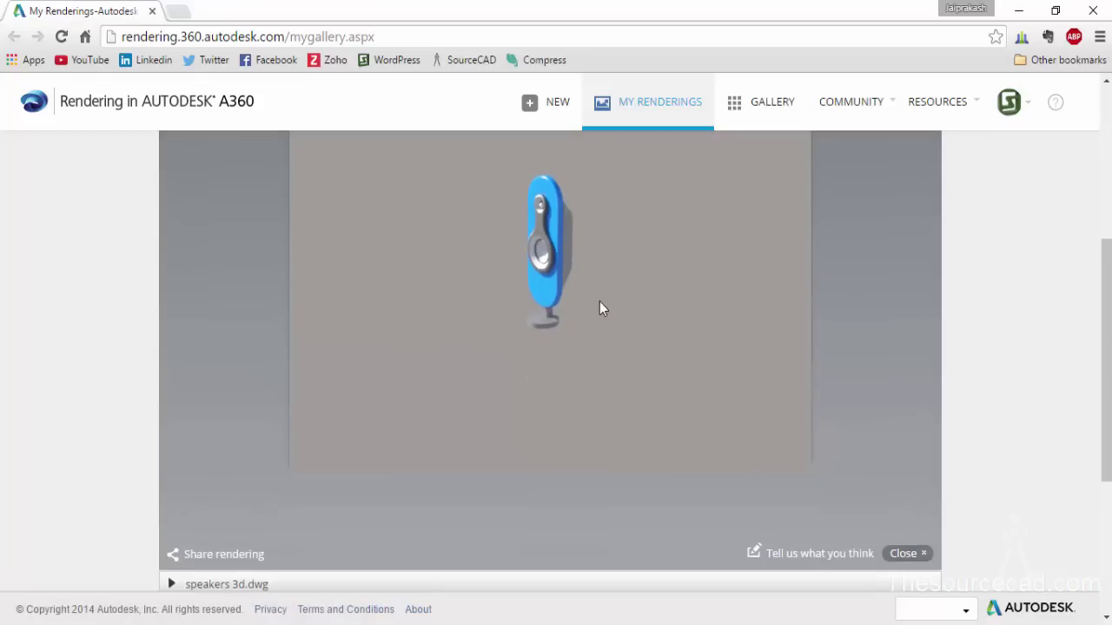
scroll(600, 301, up, 1)
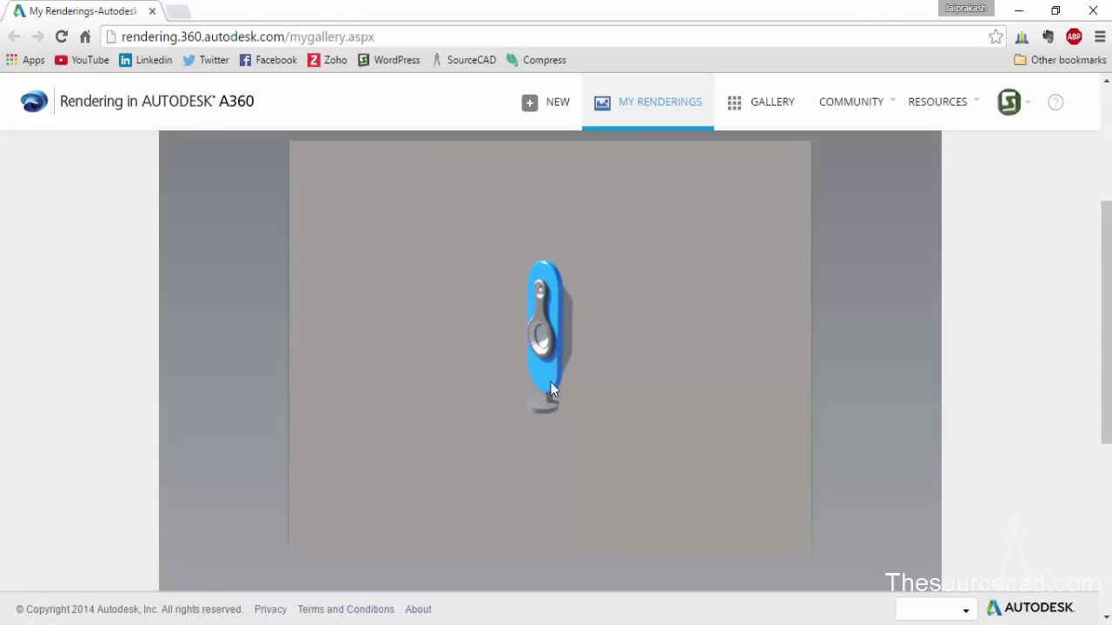
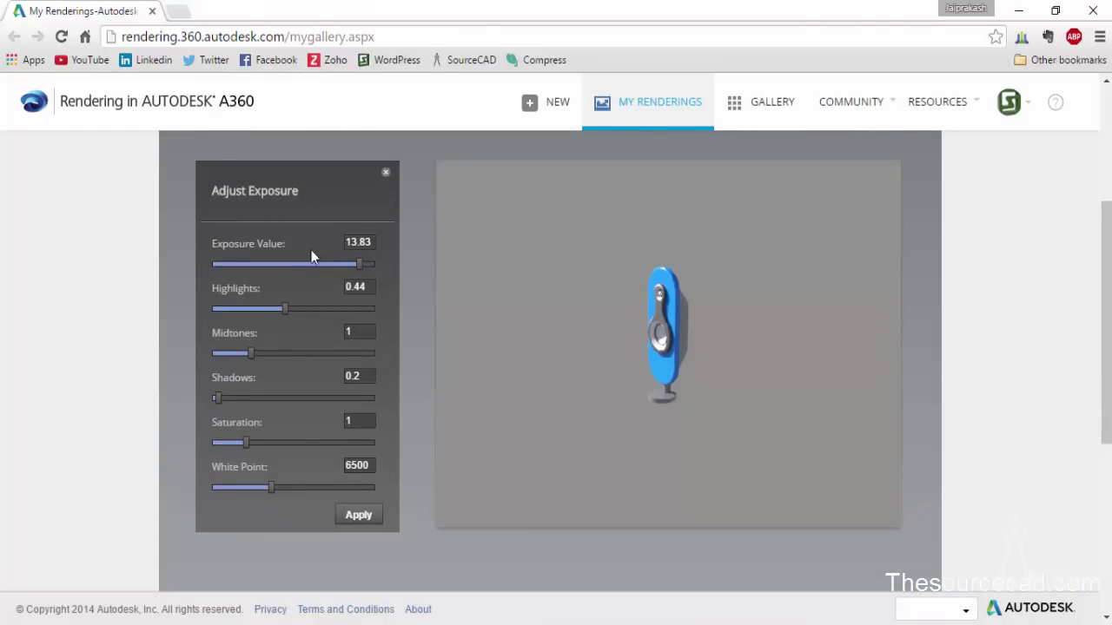
Set the cloud rendering's exposure to 14.58, highlights 0.69, midtones 1.02 and shadows 0.48, slightly raise saturation, lower the white point, and apply.
mouse_move(357, 269)
mouse_down()
mouse_move(347, 272)
mouse_move(365, 272)
mouse_up()
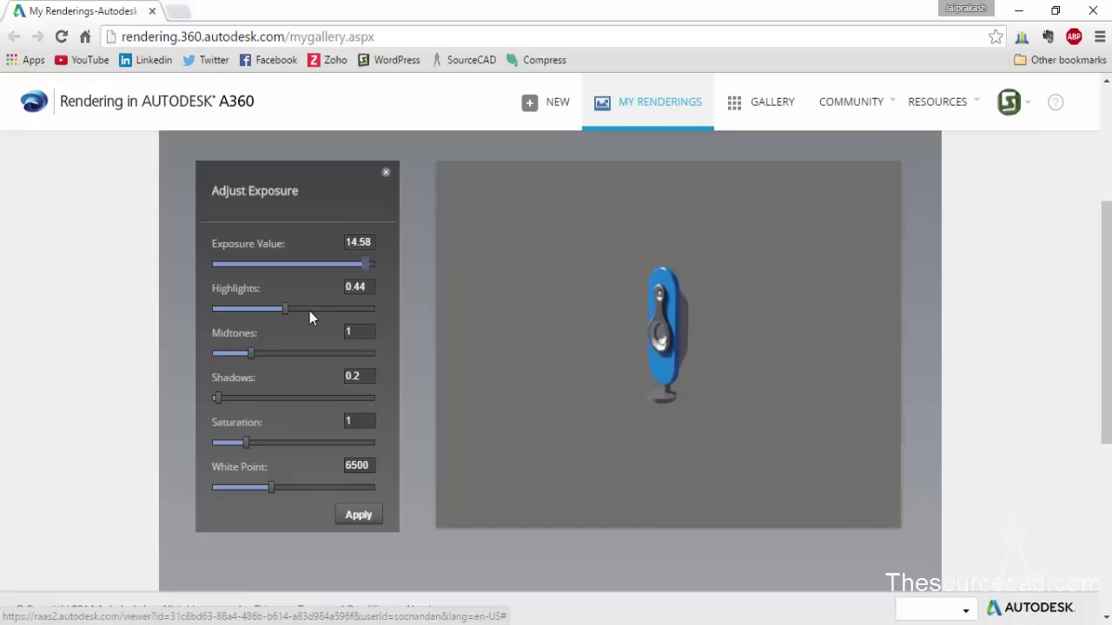
drag(285, 314, 326, 318)
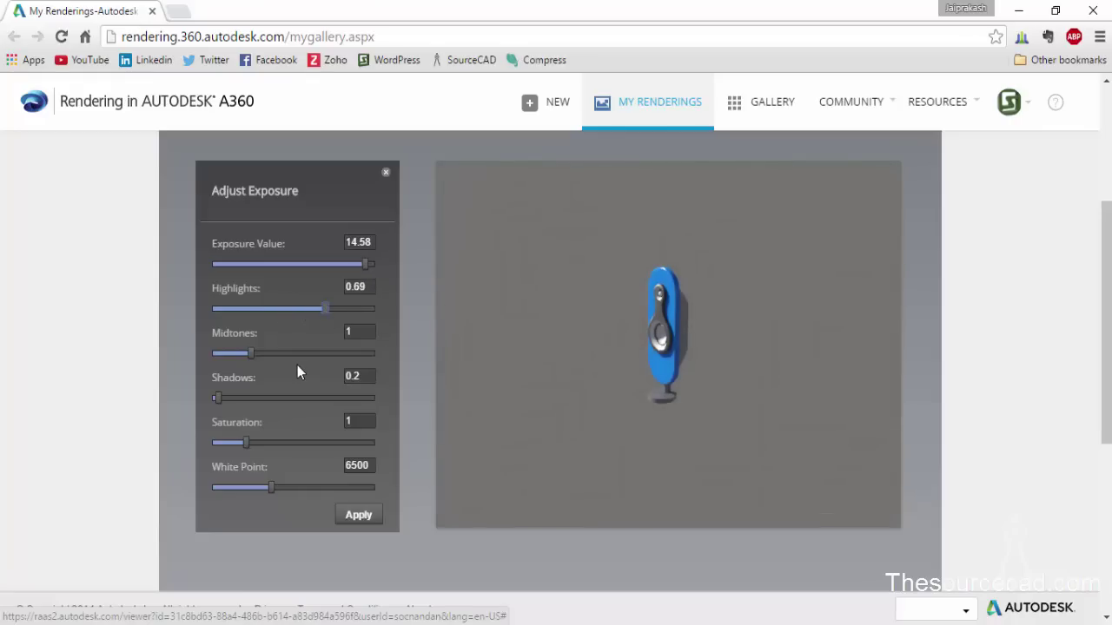
mouse_move(252, 354)
mouse_down()
mouse_move(295, 361)
mouse_move(242, 361)
mouse_move(253, 365)
mouse_up()
mouse_move(219, 401)
mouse_down()
mouse_move(267, 404)
mouse_move(229, 406)
mouse_up()
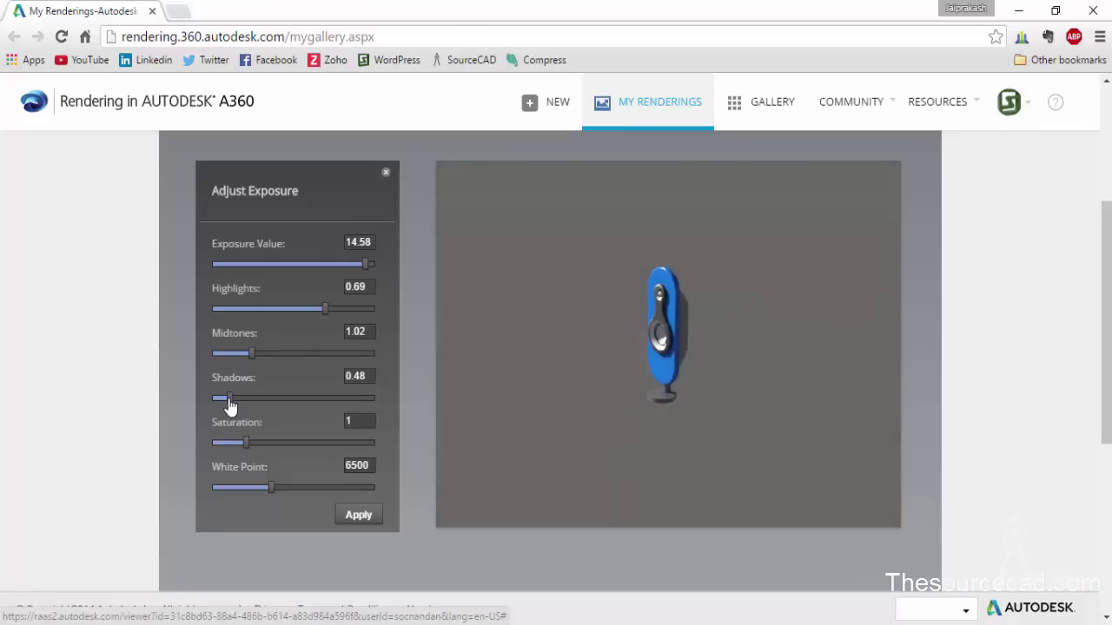
mouse_move(246, 447)
mouse_down()
mouse_move(301, 449)
mouse_move(250, 449)
mouse_up()
mouse_move(272, 494)
mouse_down()
mouse_move(235, 495)
mouse_move(265, 491)
mouse_up()
click(358, 519)
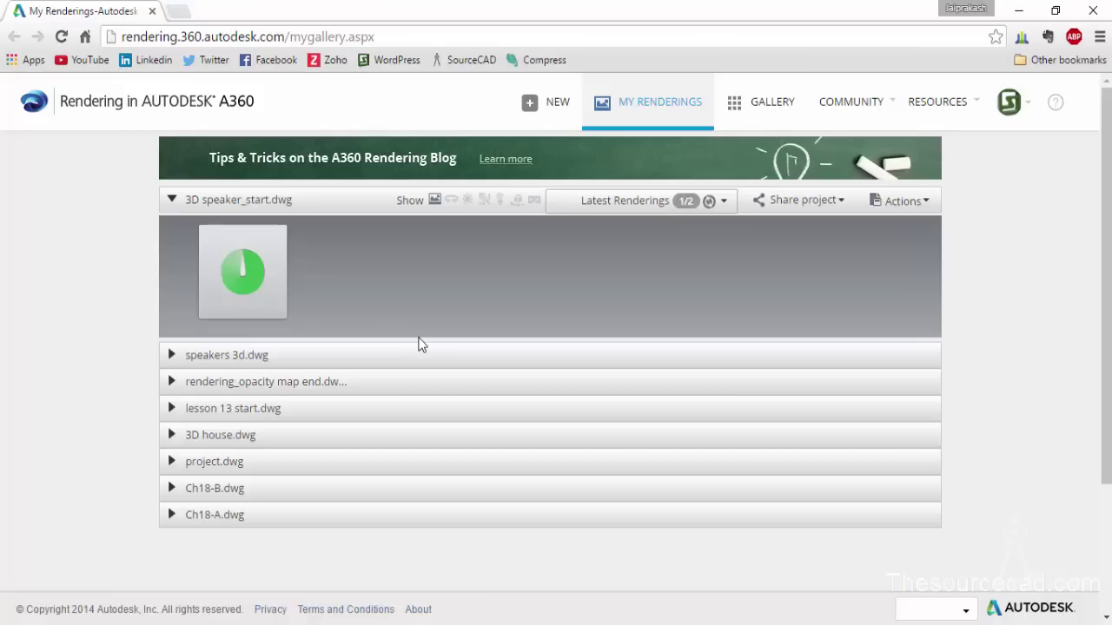
Examine the cloud rendering with the customized exposure, and close the browser to return to AutoCAD.
mouse_move(258, 287)
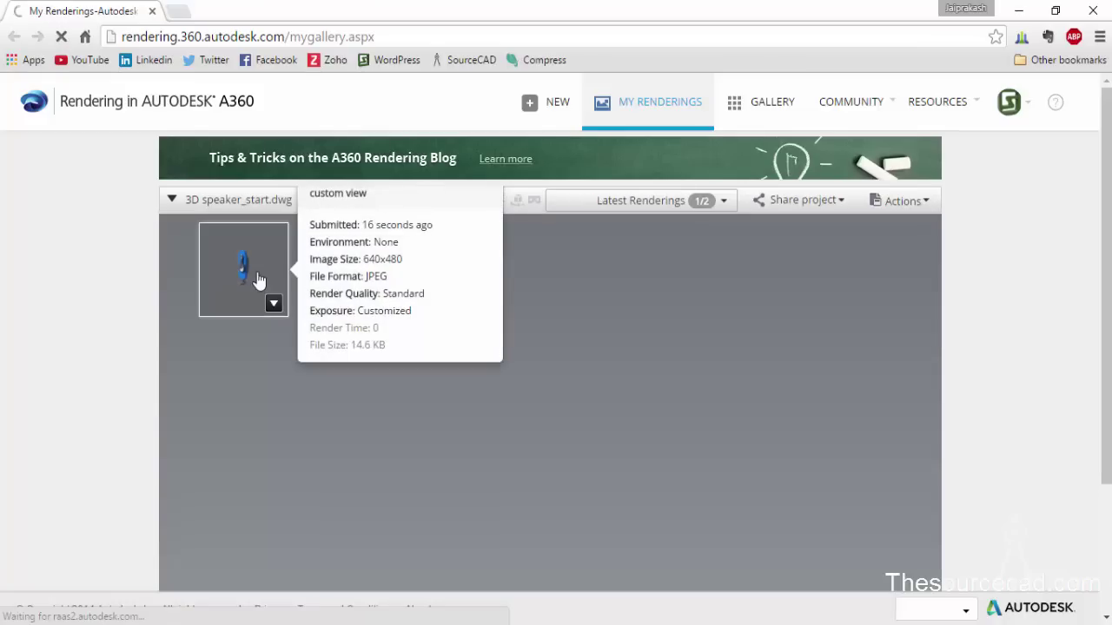
click(258, 280)
scroll(573, 325, down, 3)
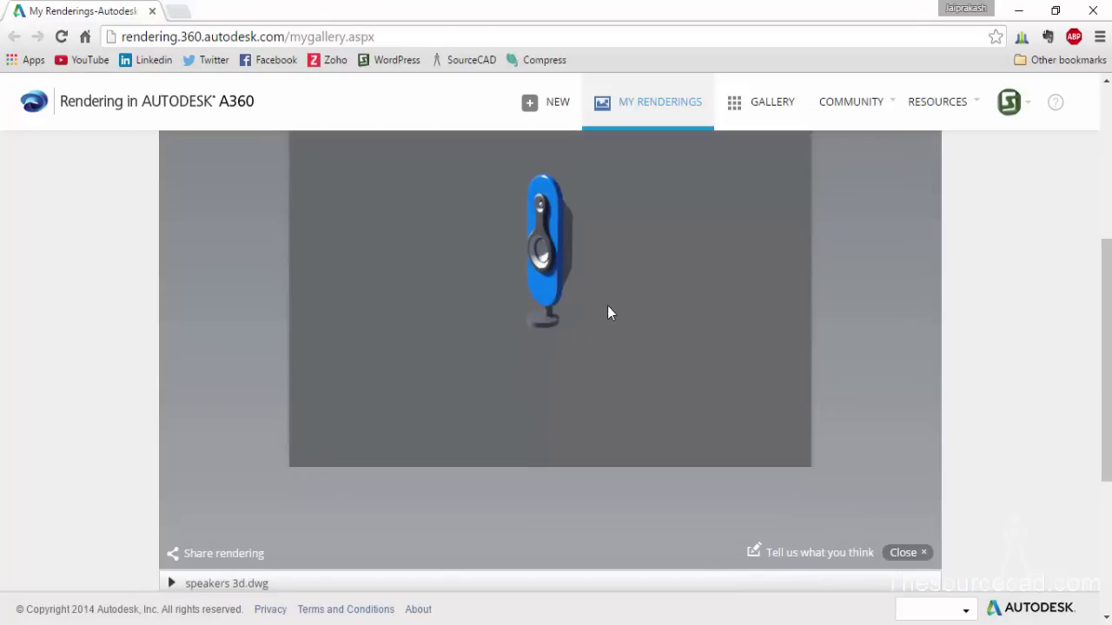
scroll(484, 296, up, 3)
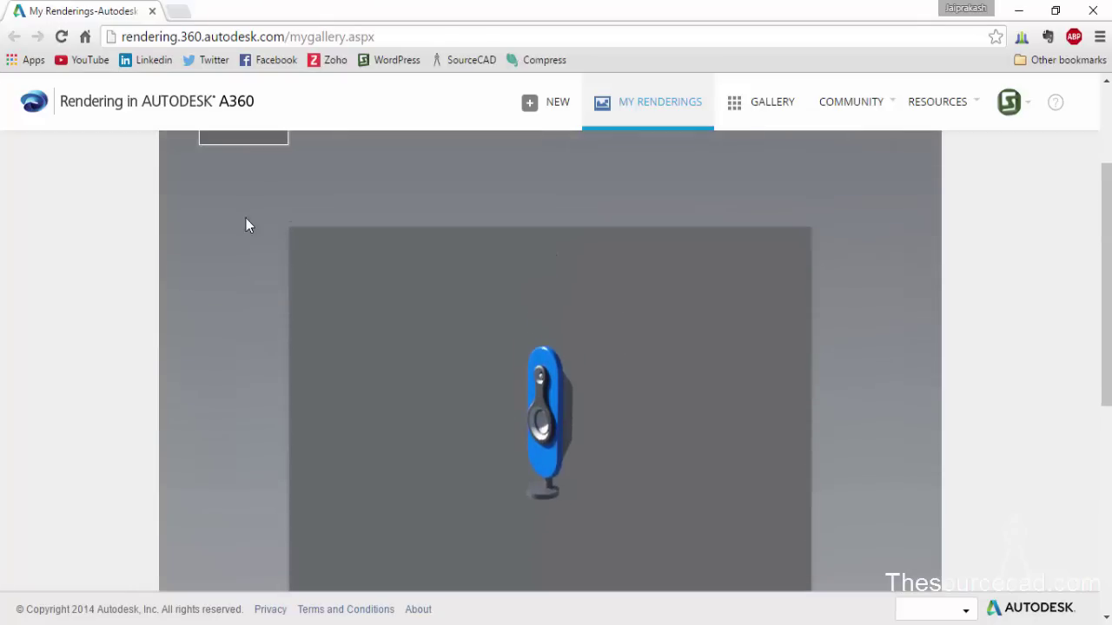
click(274, 218)
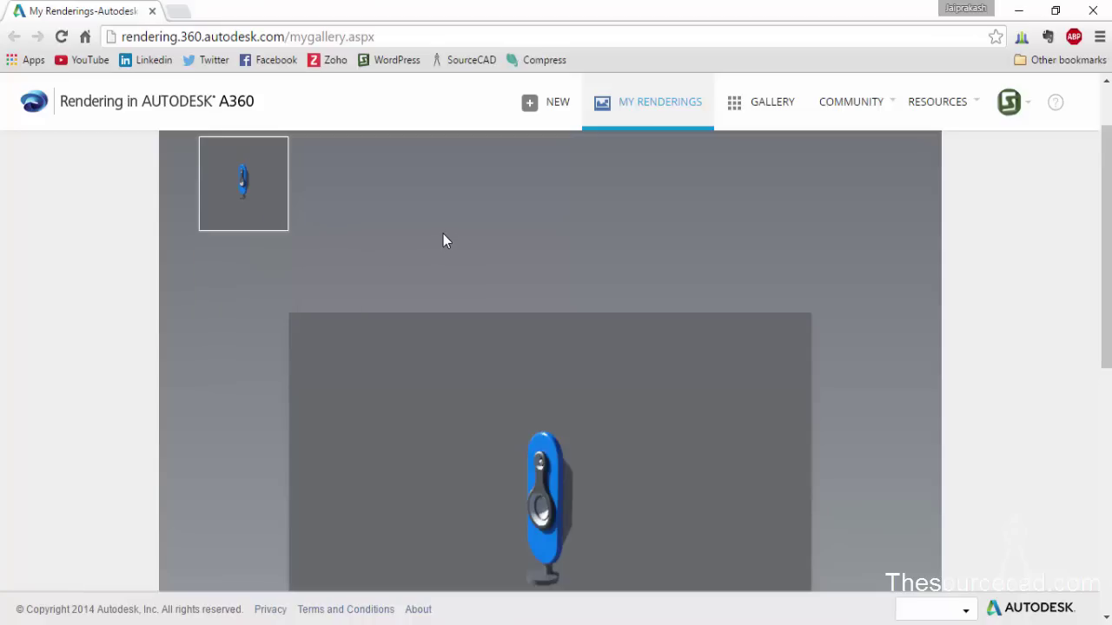
click(1097, 10)
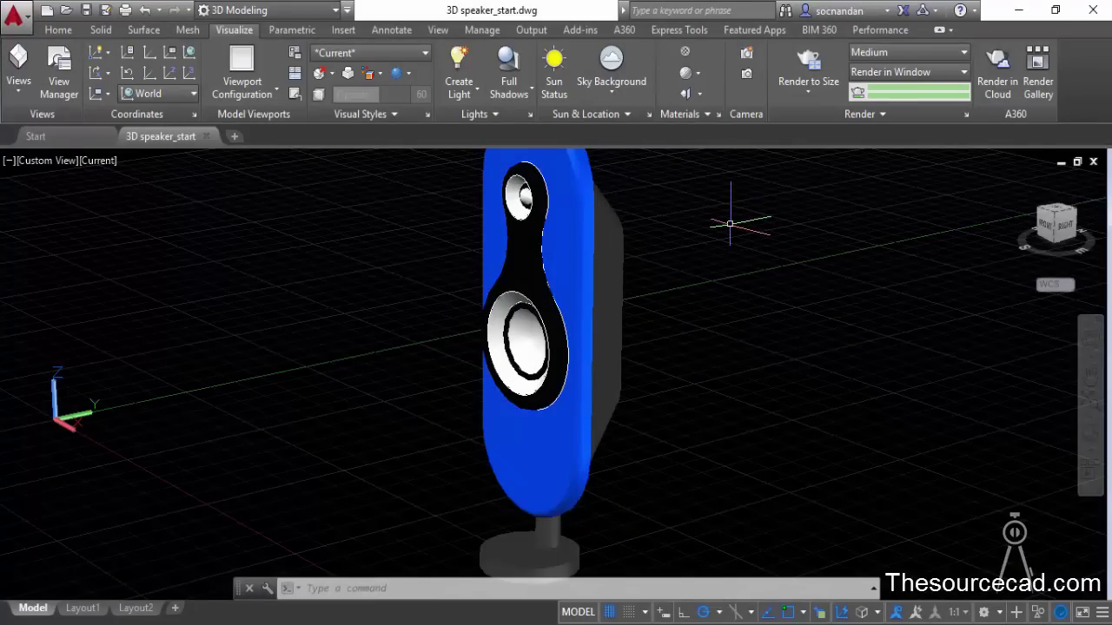
Render the speaker with the High preset and examine the finished image at 200% zoom.
click(920, 57)
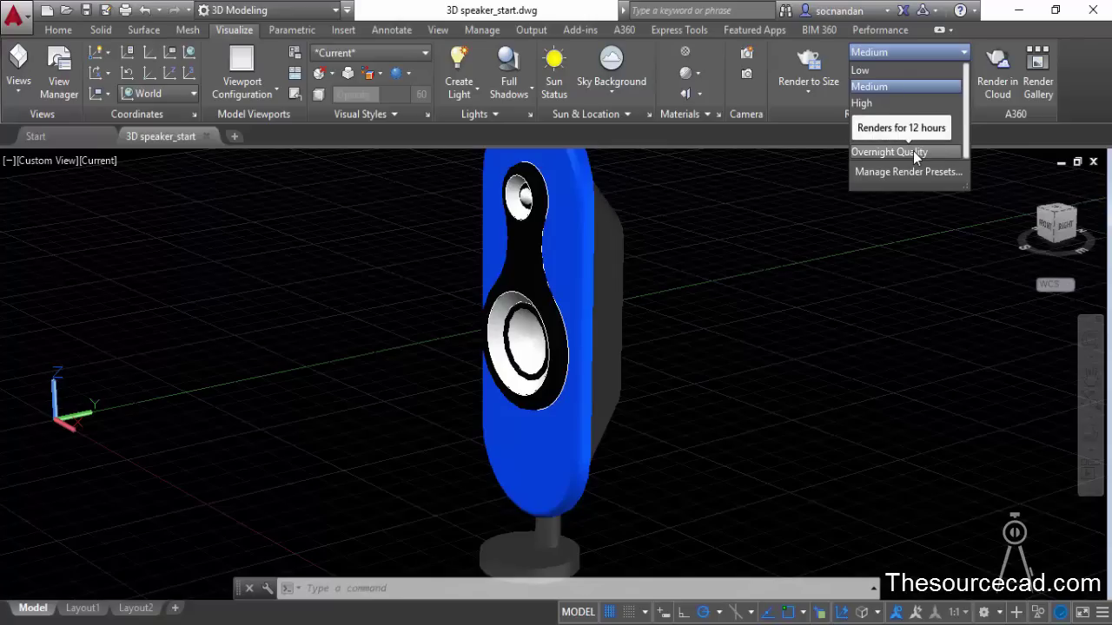
click(876, 103)
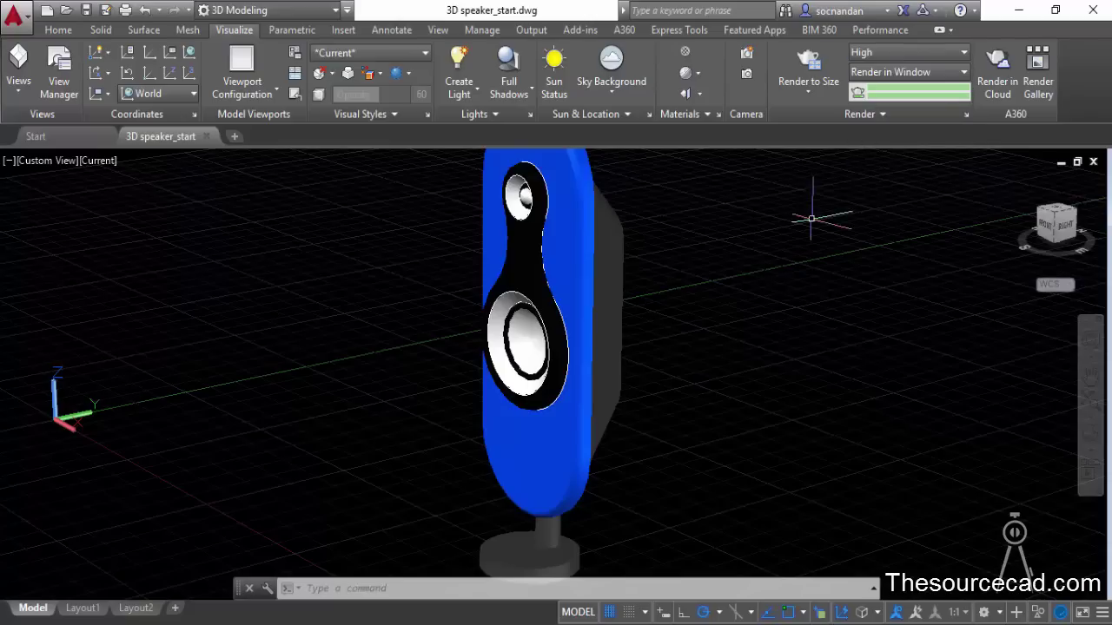
click(809, 69)
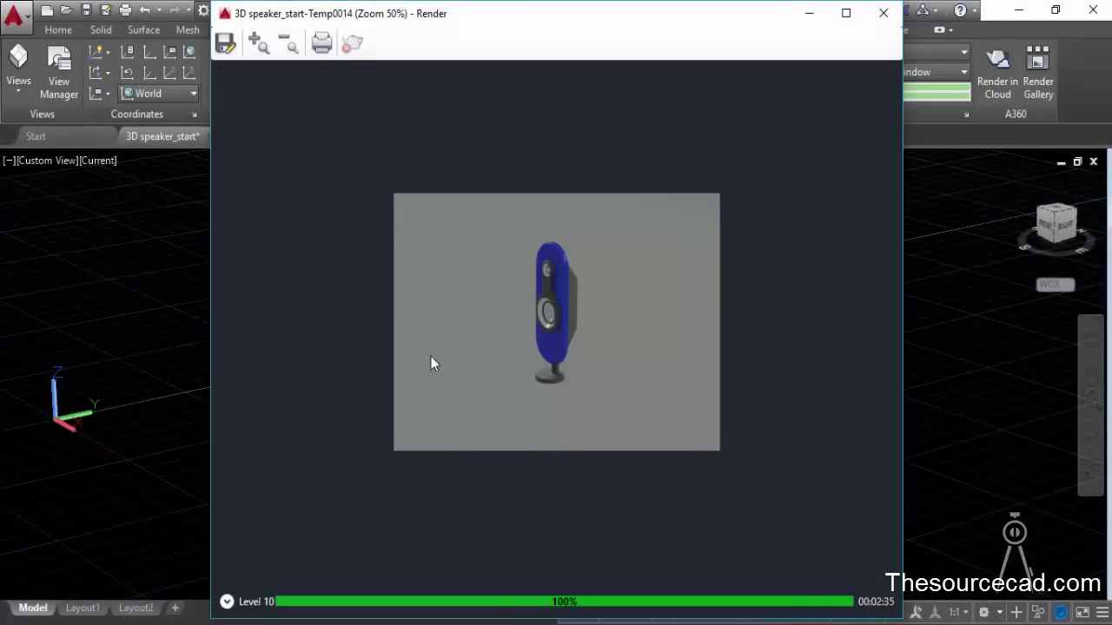
click(261, 45)
click(257, 43)
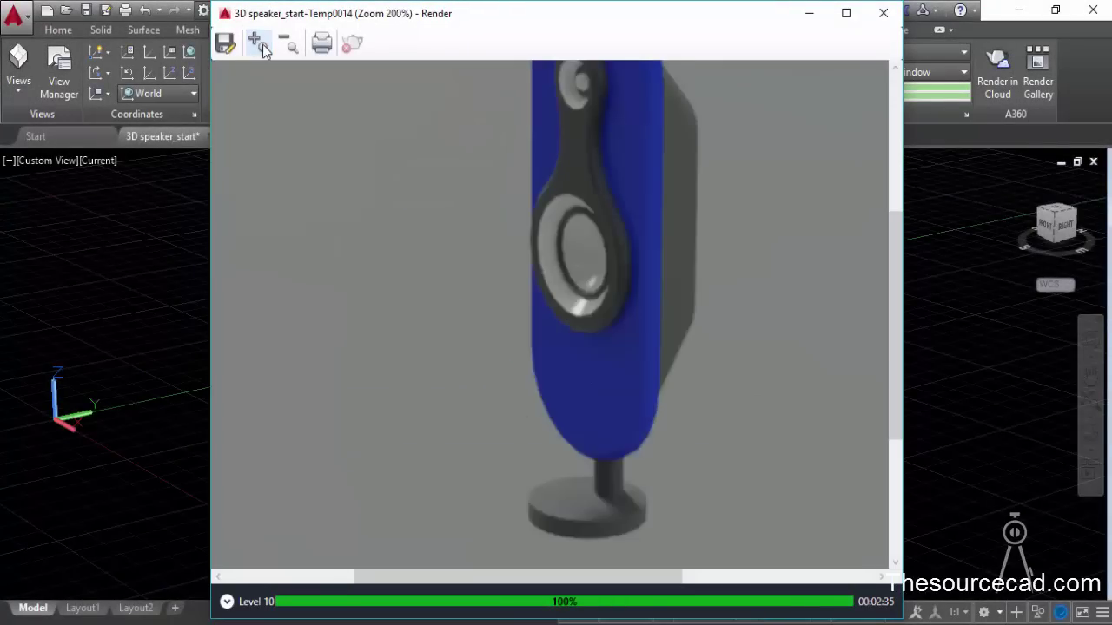
mouse_move(894, 277)
mouse_down()
mouse_move(891, 230)
mouse_move(886, 291)
mouse_move(885, 259)
mouse_up()
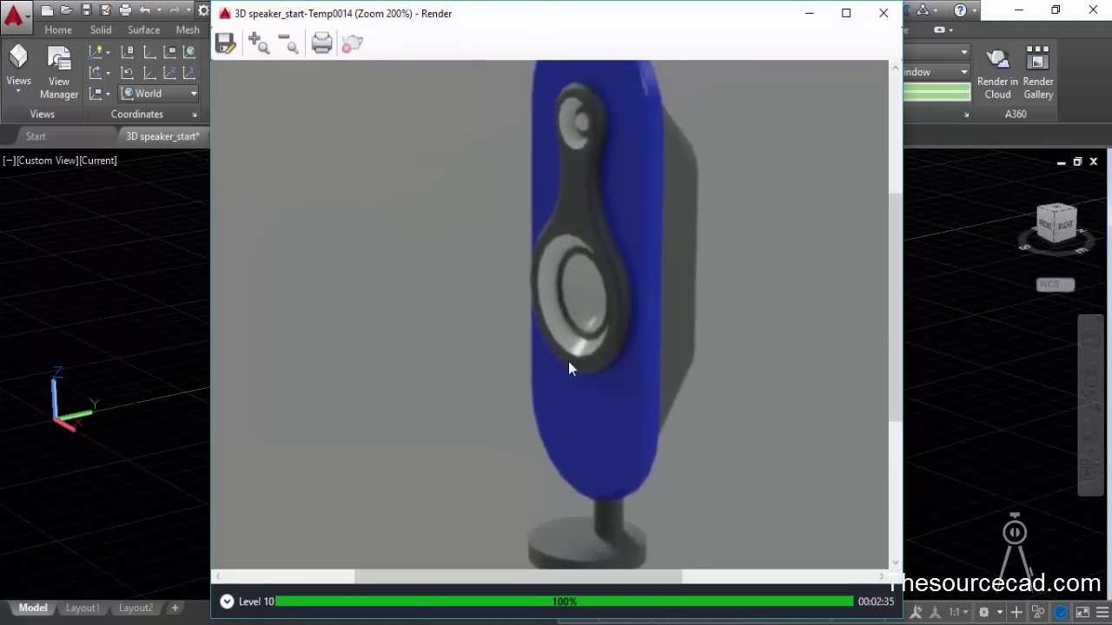
Compare the High render with the earlier Medium renders, Temp0013 through Temp0009, in the render history, and return to Temp0014.
click(227, 603)
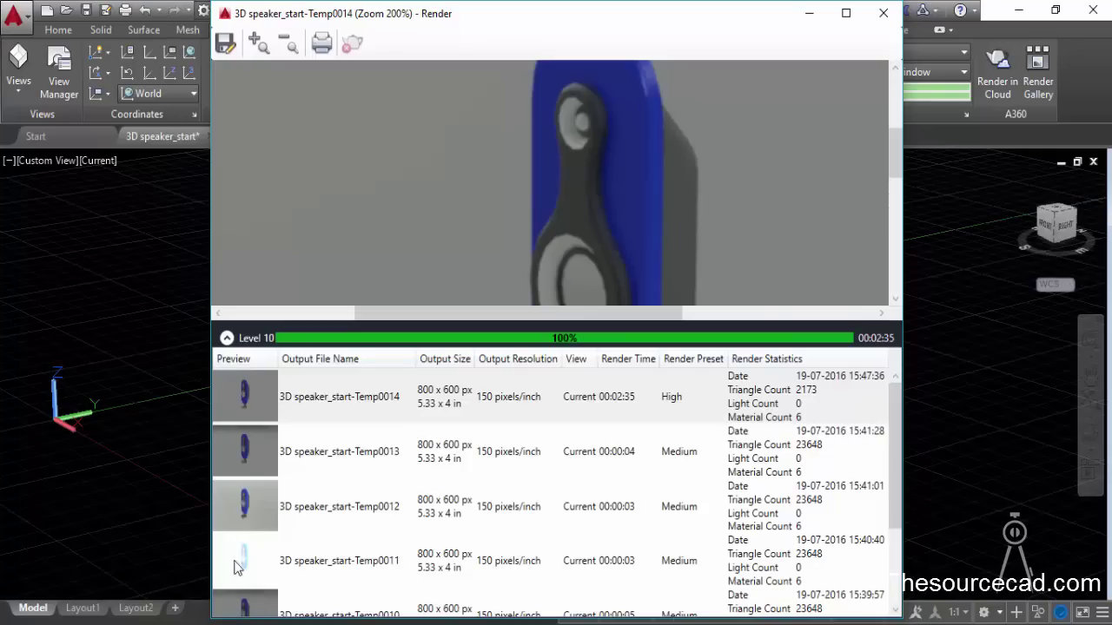
click(258, 460)
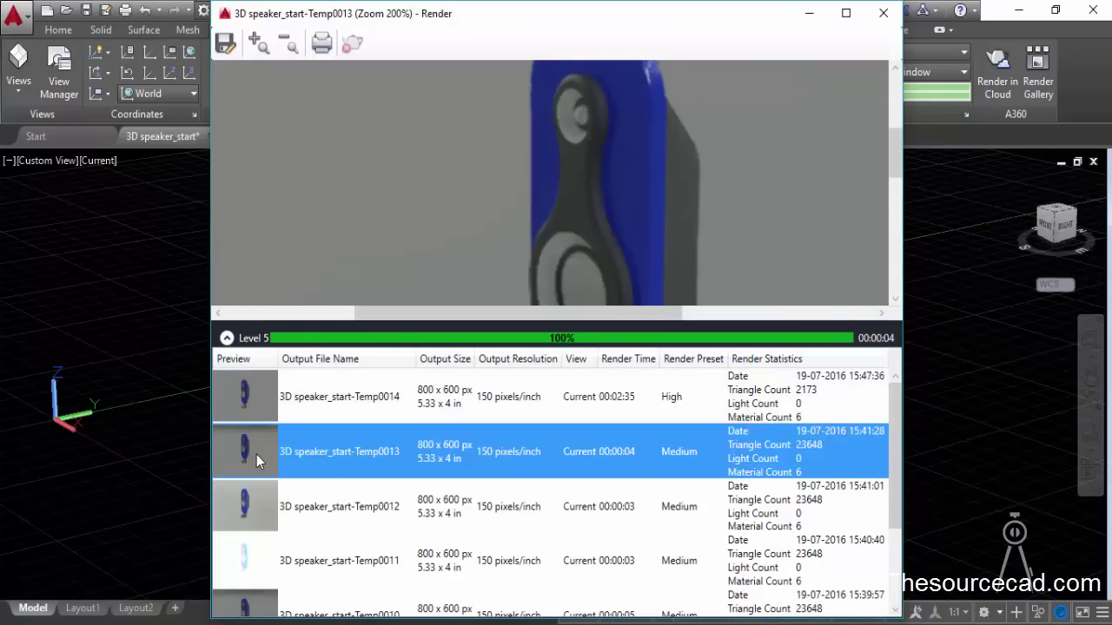
click(250, 516)
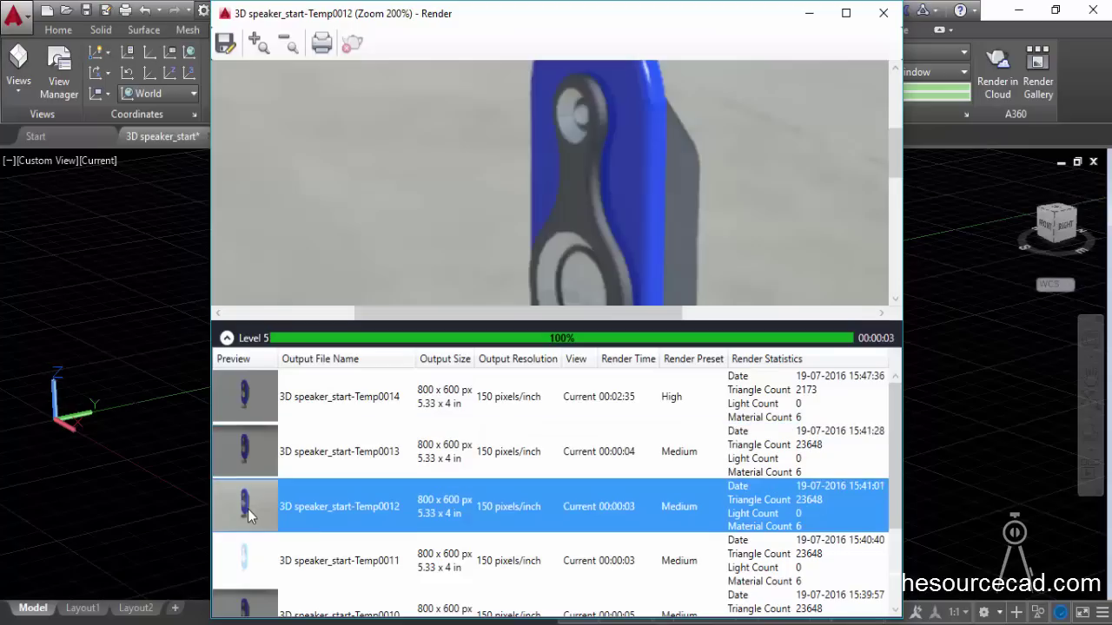
click(245, 578)
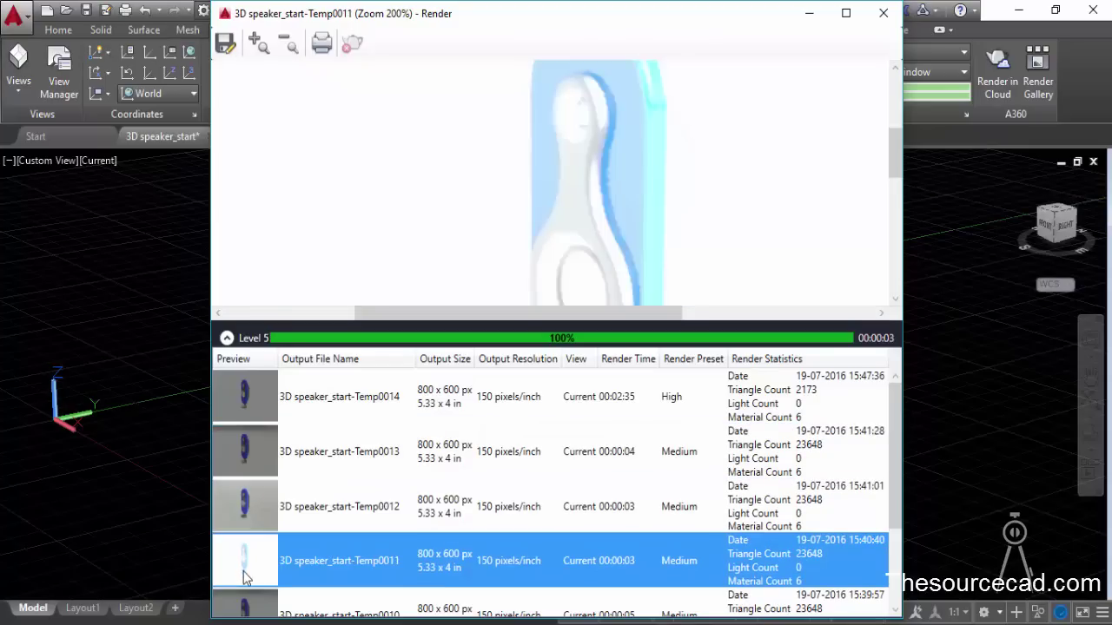
click(252, 612)
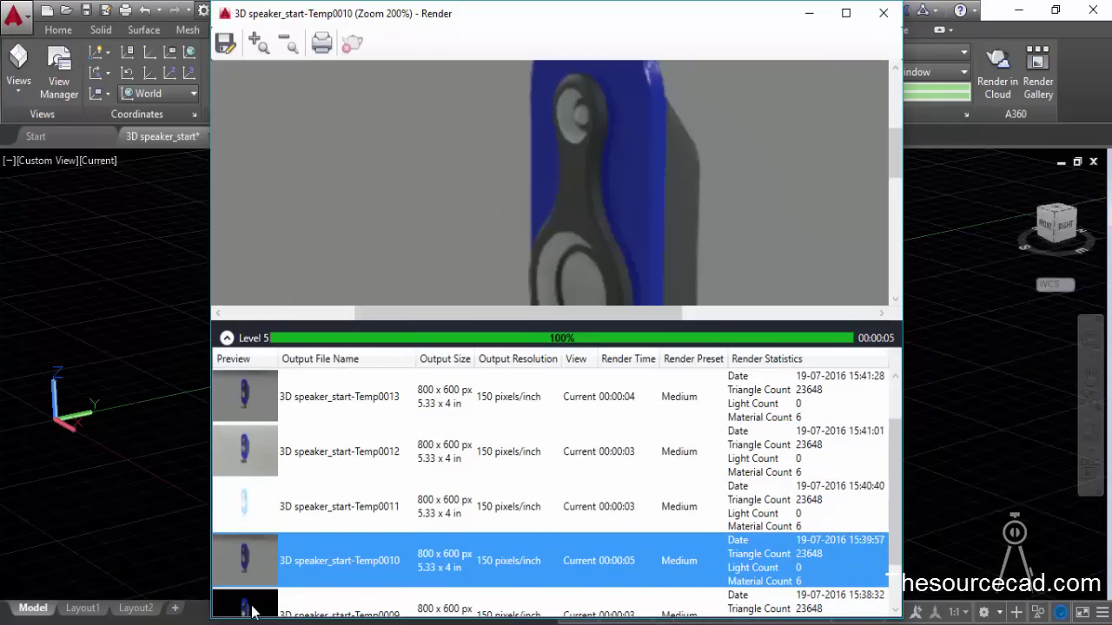
scroll(395, 504, down, 1)
click(270, 563)
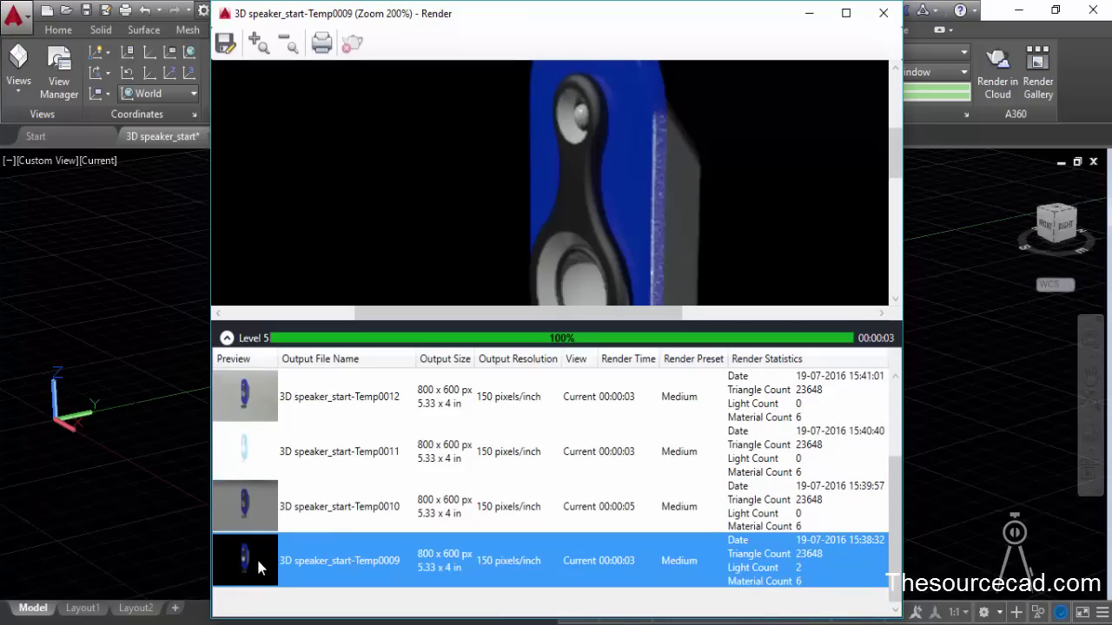
click(272, 508)
click(269, 448)
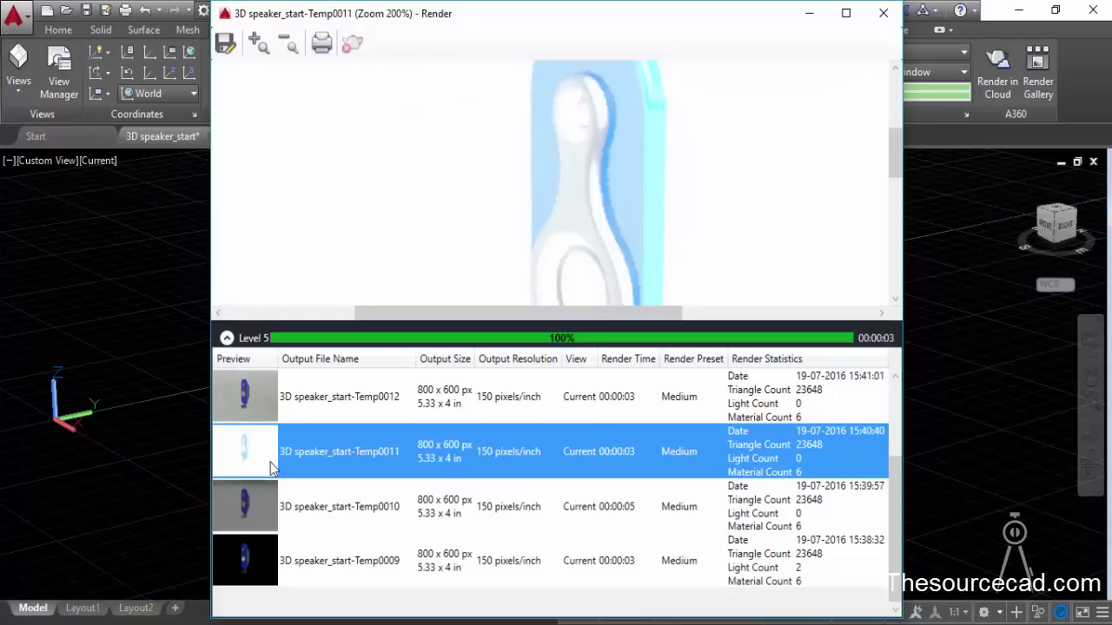
scroll(268, 447, up, 2)
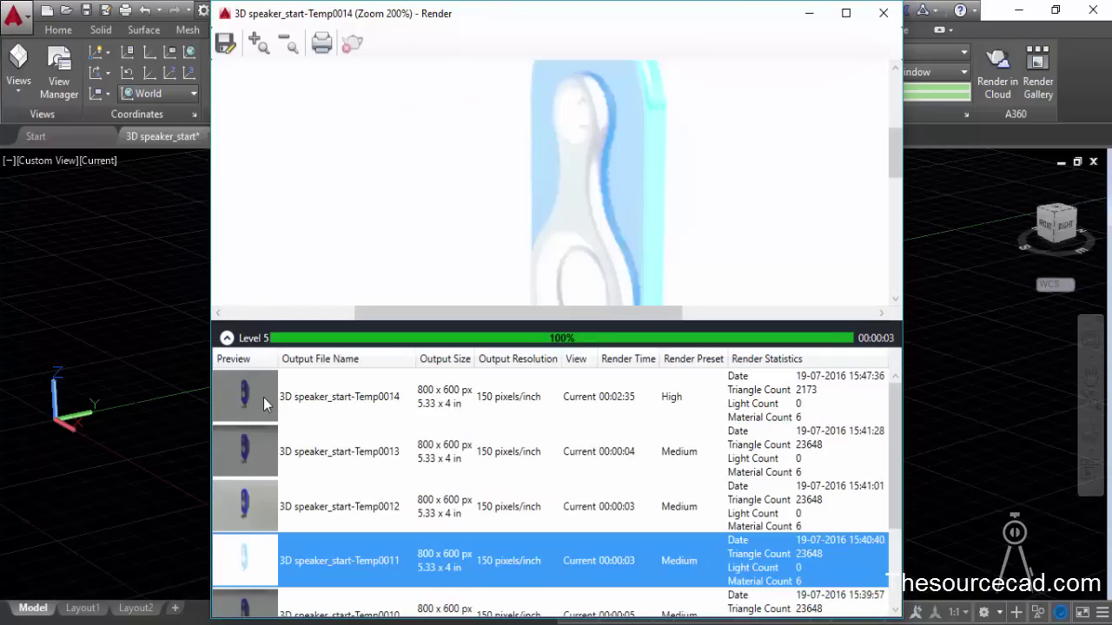
click(265, 404)
Collapse the render history, enlarge the render window to review the High image, and close the window.
click(226, 338)
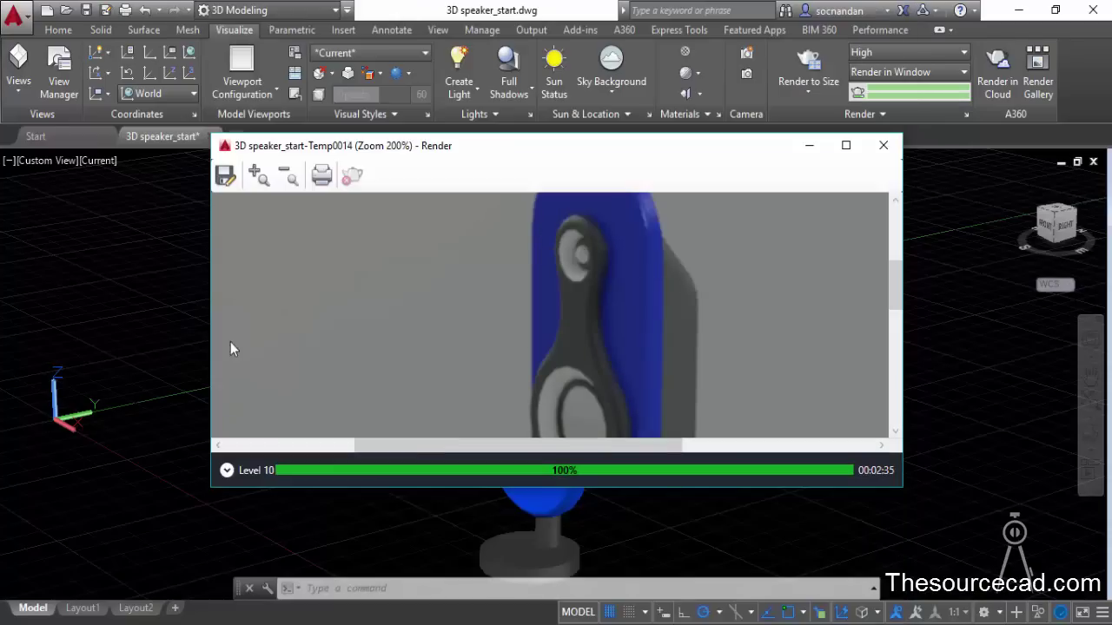
drag(502, 489, 504, 624)
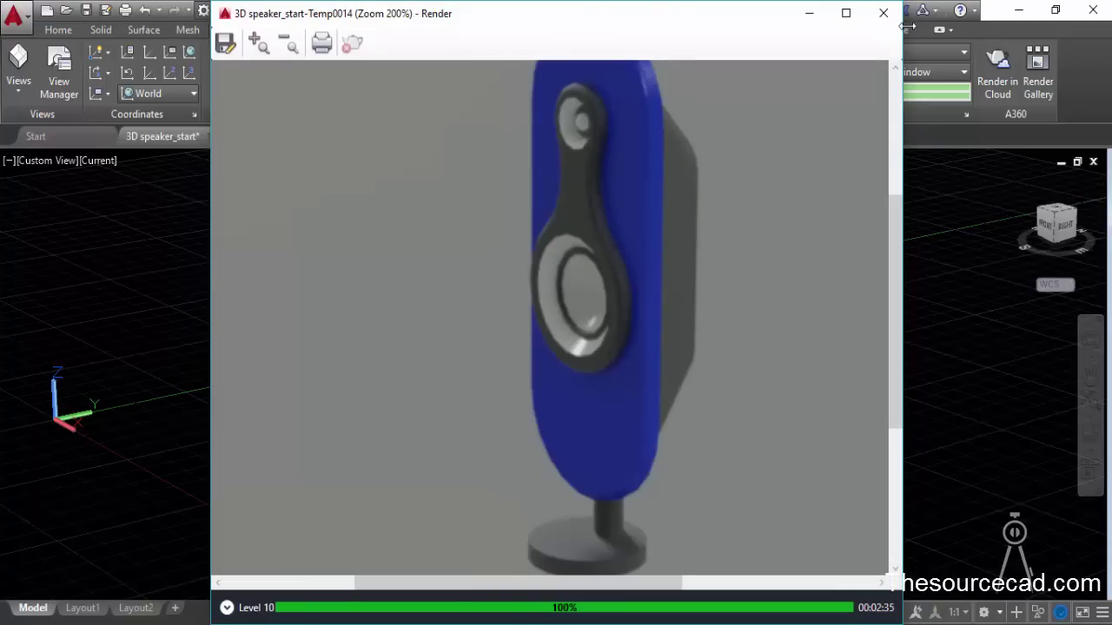
click(883, 13)
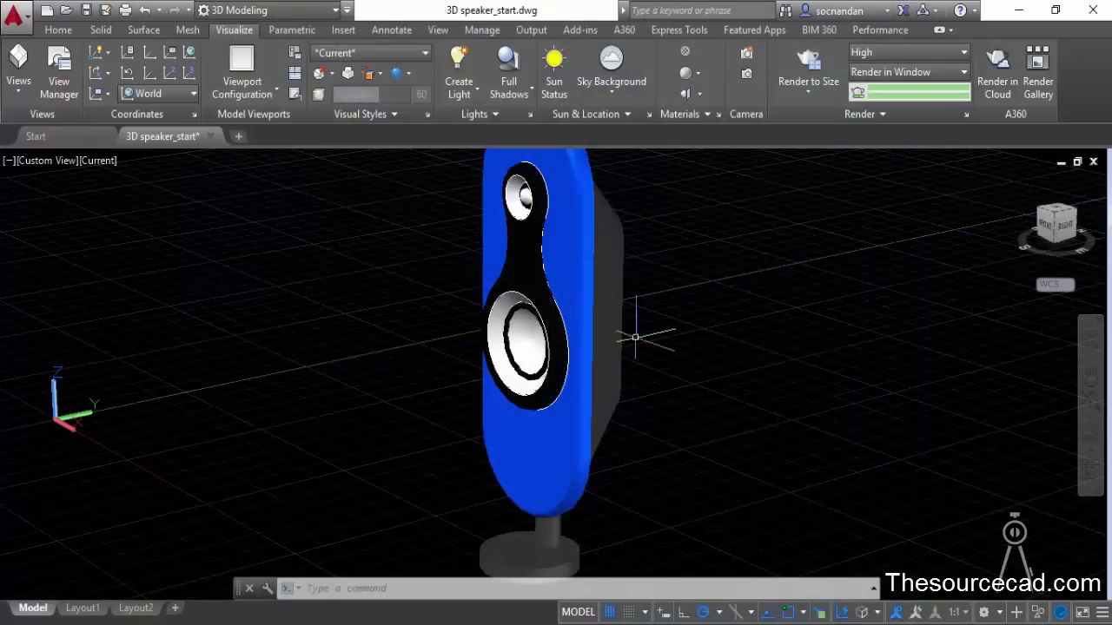
In the top view, draw a large rectangle around the speaker and the origin as the floor outline.
drag(1069, 219, 1062, 215)
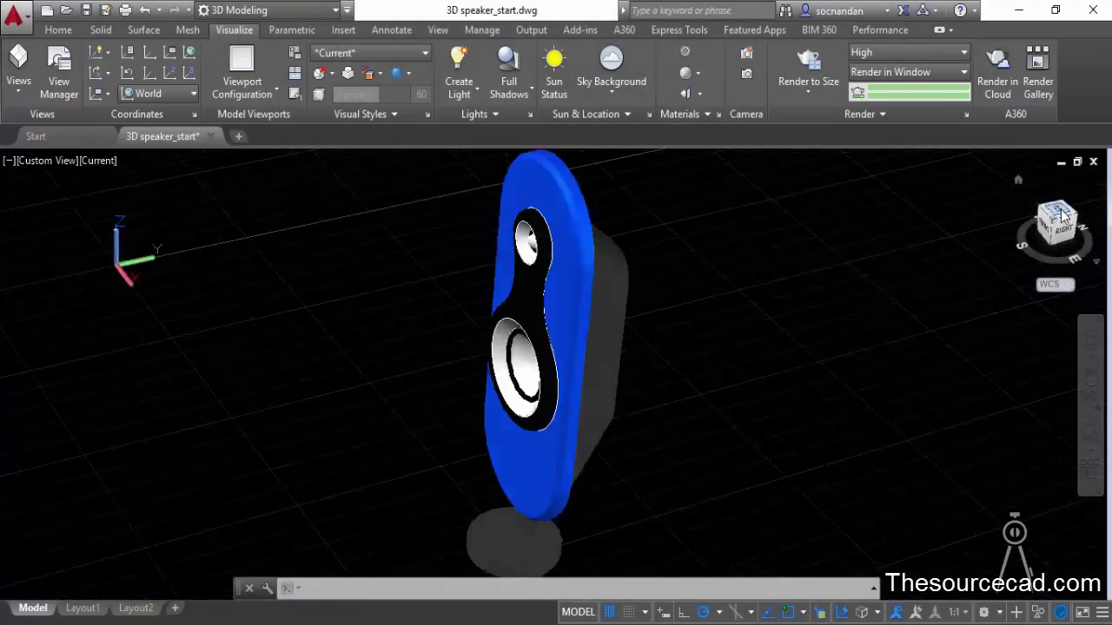
click(1061, 216)
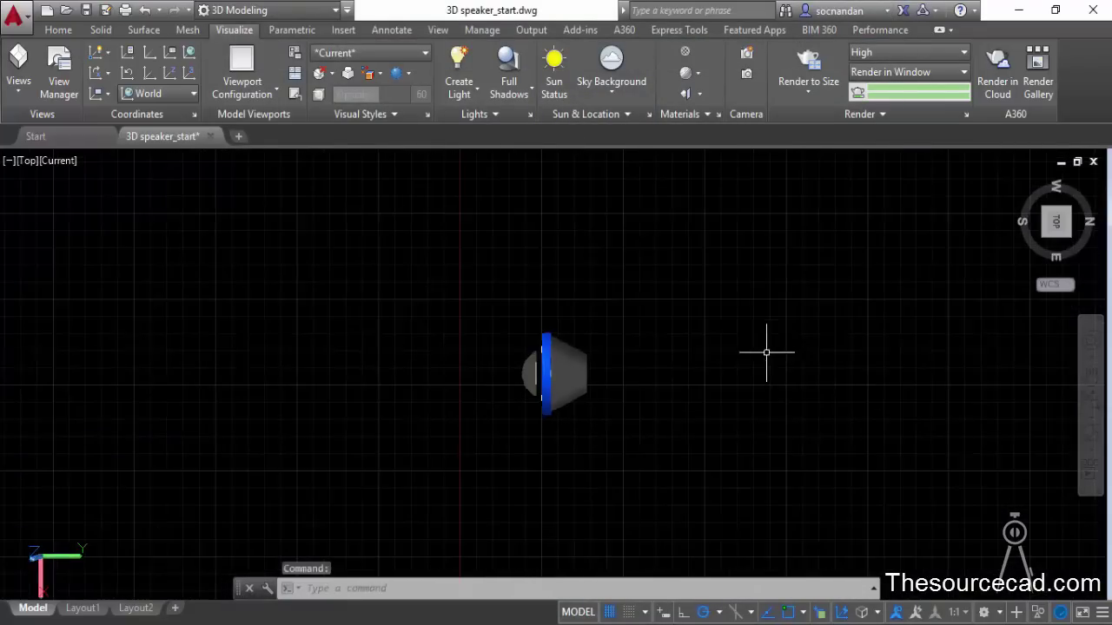
scroll(747, 340, down, 4)
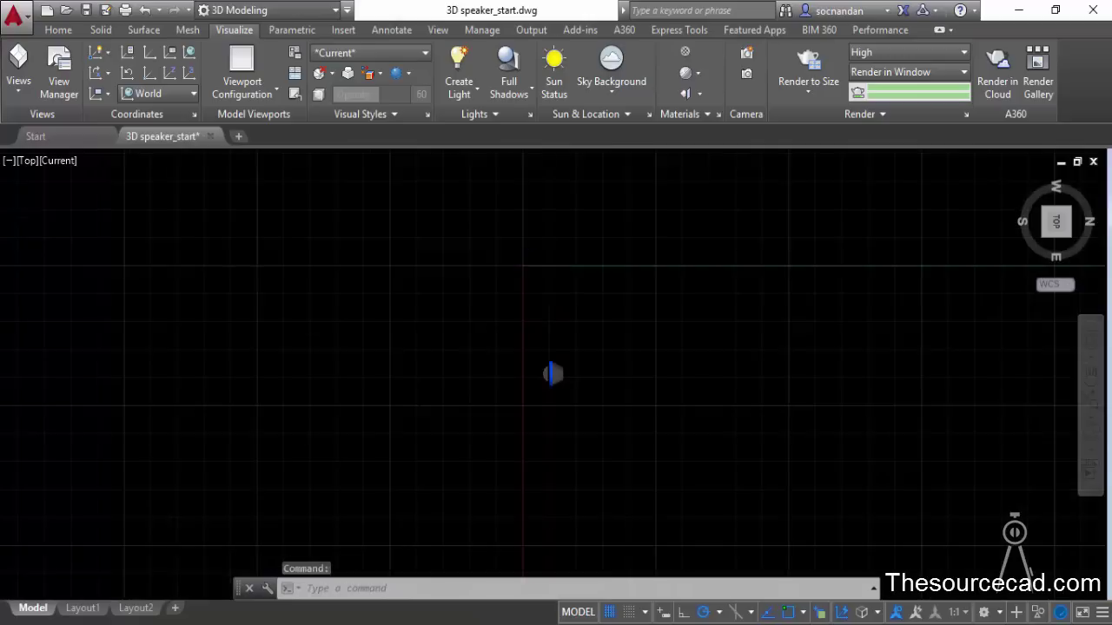
click(58, 29)
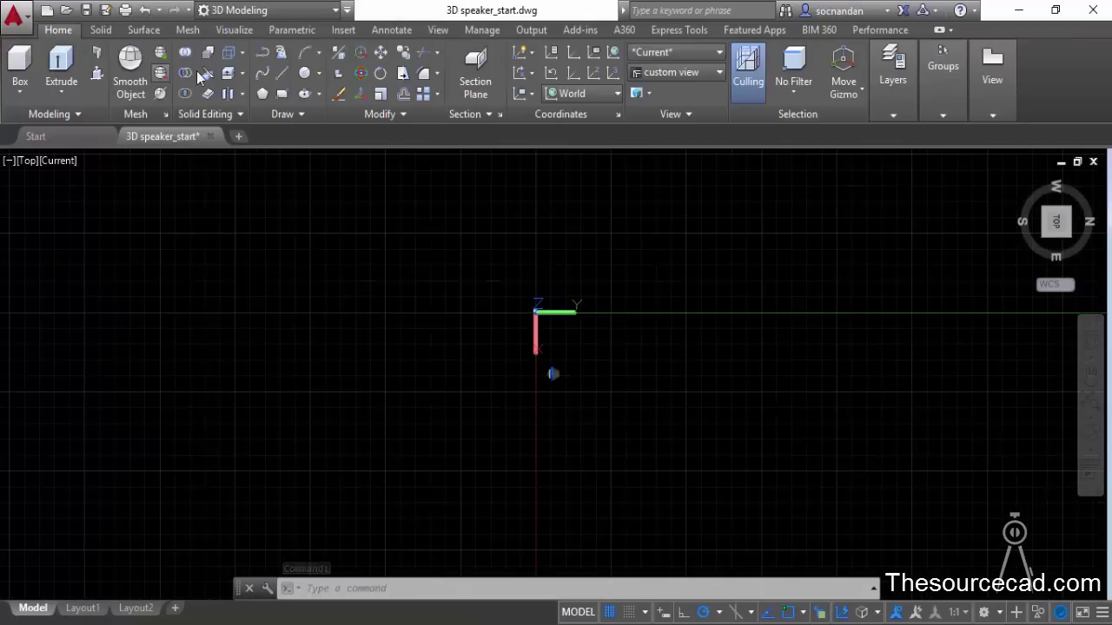
click(282, 93)
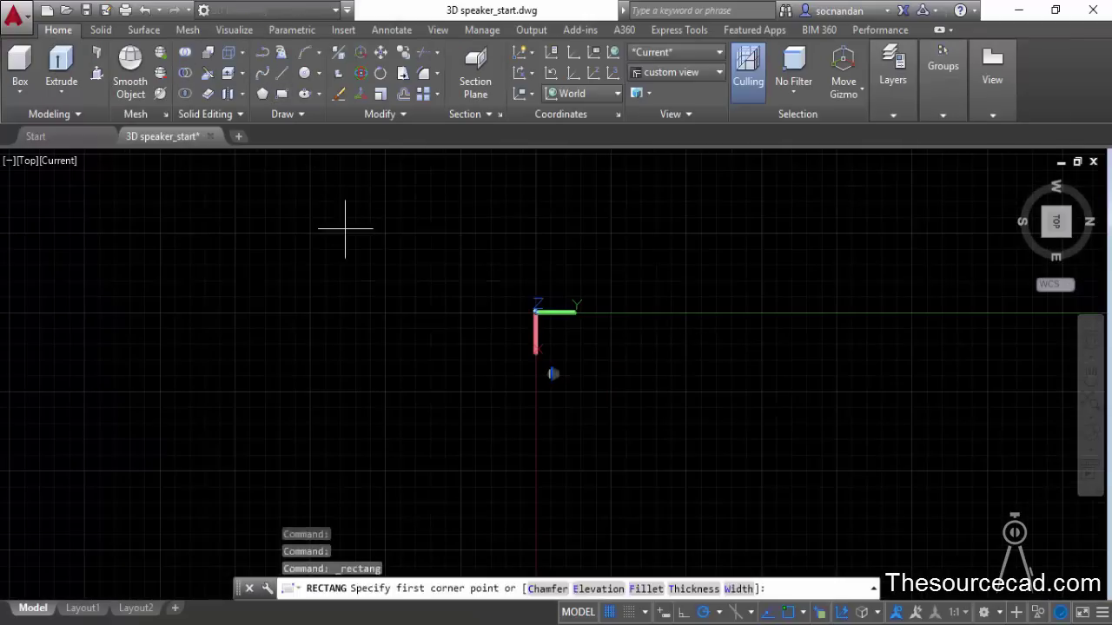
click(390, 265)
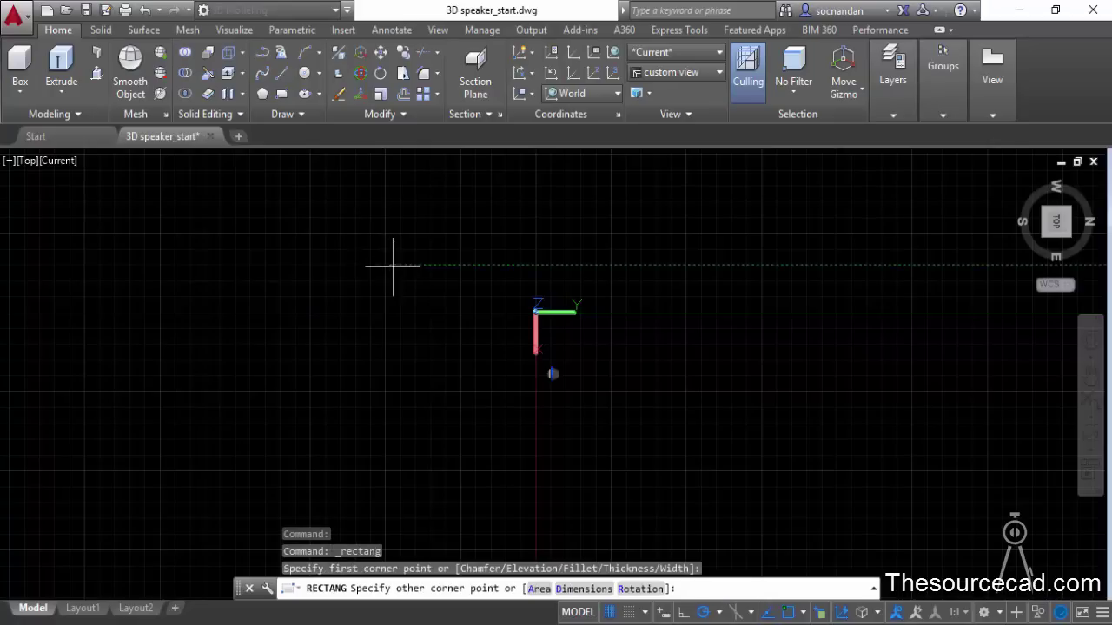
click(728, 523)
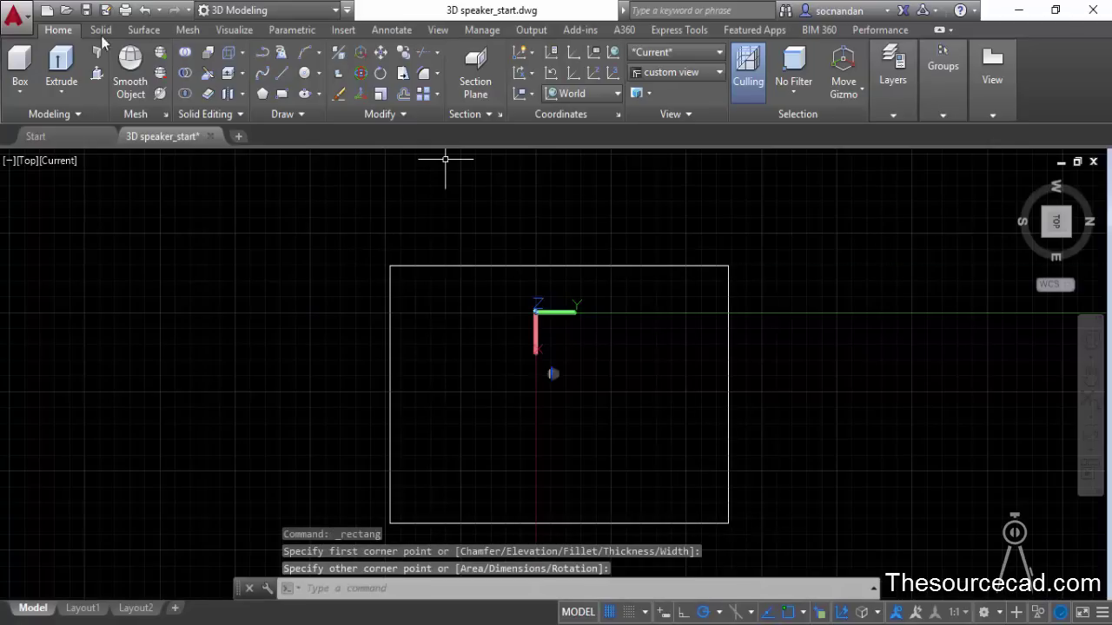
Create a planar surface from the rectangle using the Object option.
click(143, 30)
click(92, 52)
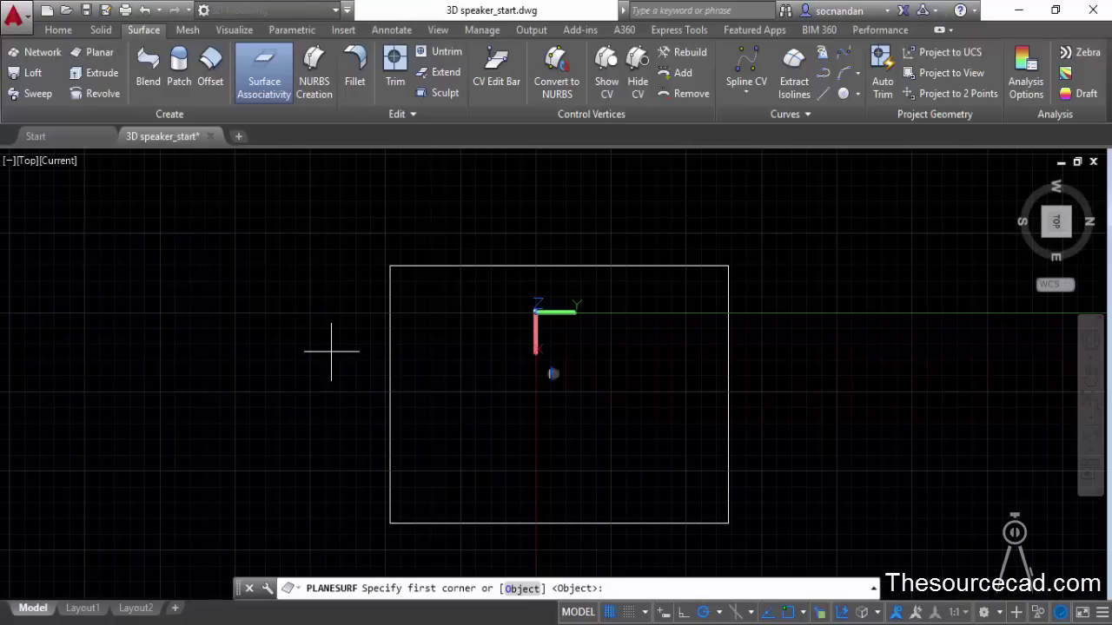
click(521, 589)
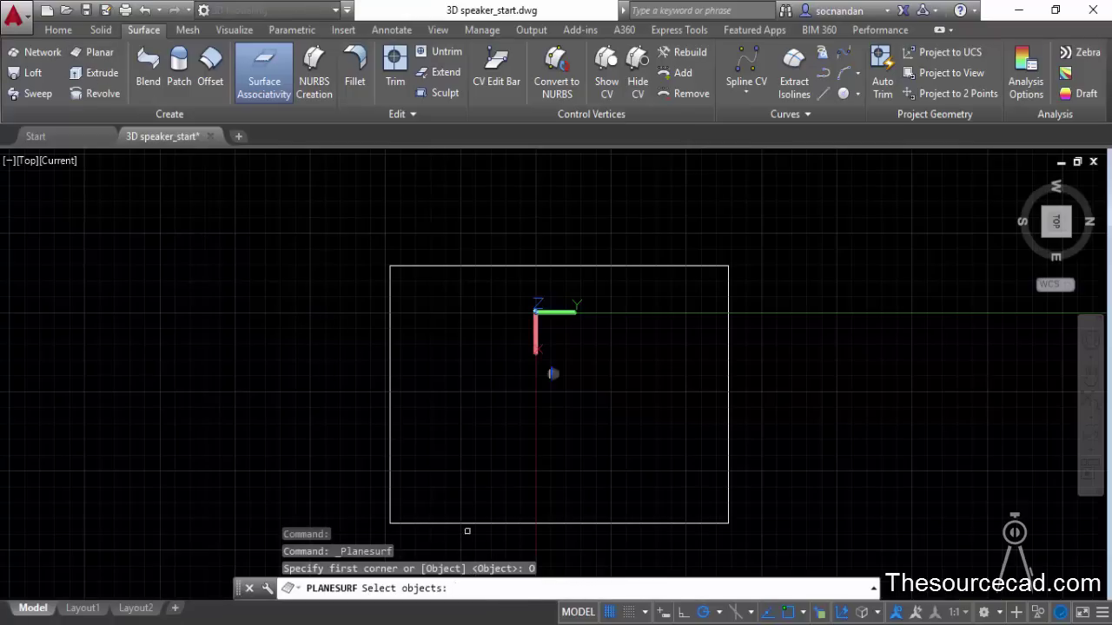
click(389, 373)
key(Return)
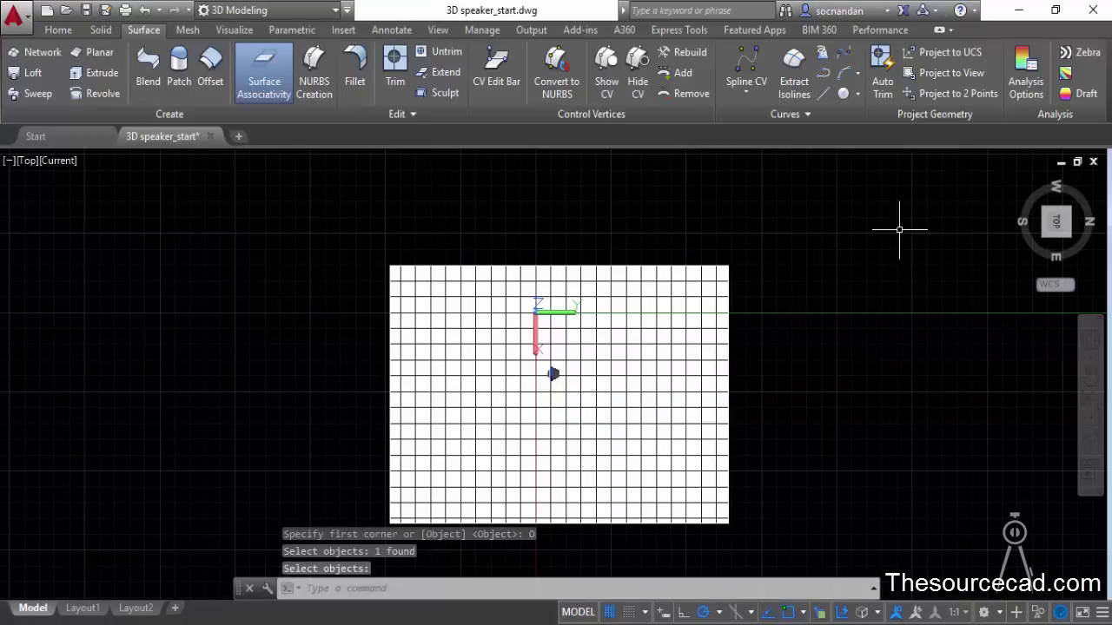
Check the surface from the home view and restore the saved custom view to see how far it extends behind the speaker.
click(1019, 183)
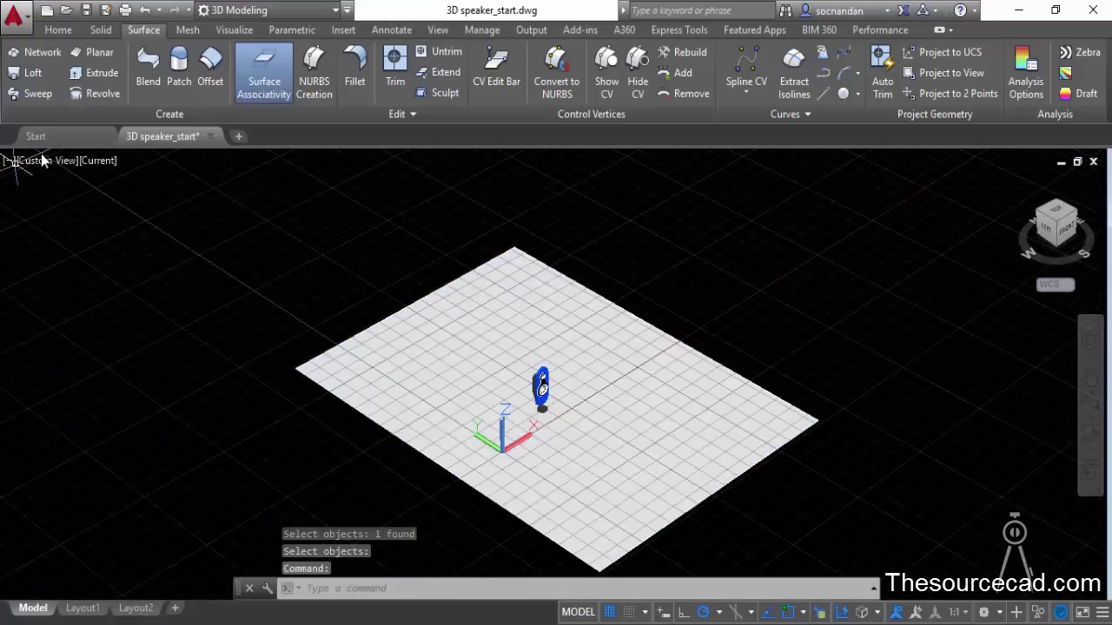
click(41, 162)
mouse_move(124, 181)
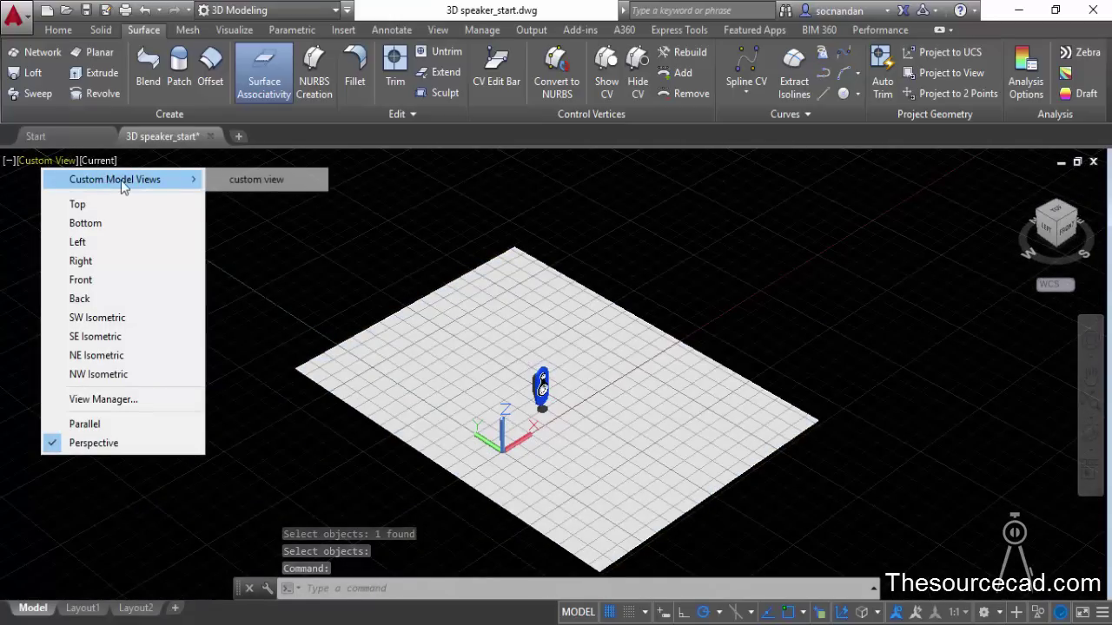
click(263, 182)
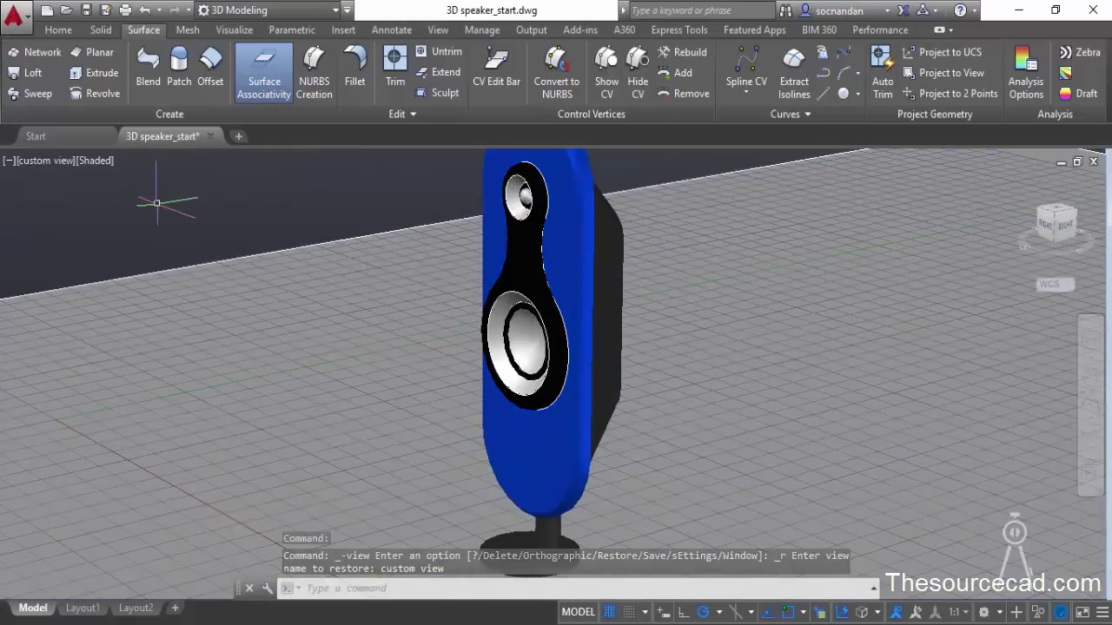
Move the planar surface along the negative X axis in the top view, and restore the saved custom view.
click(1062, 219)
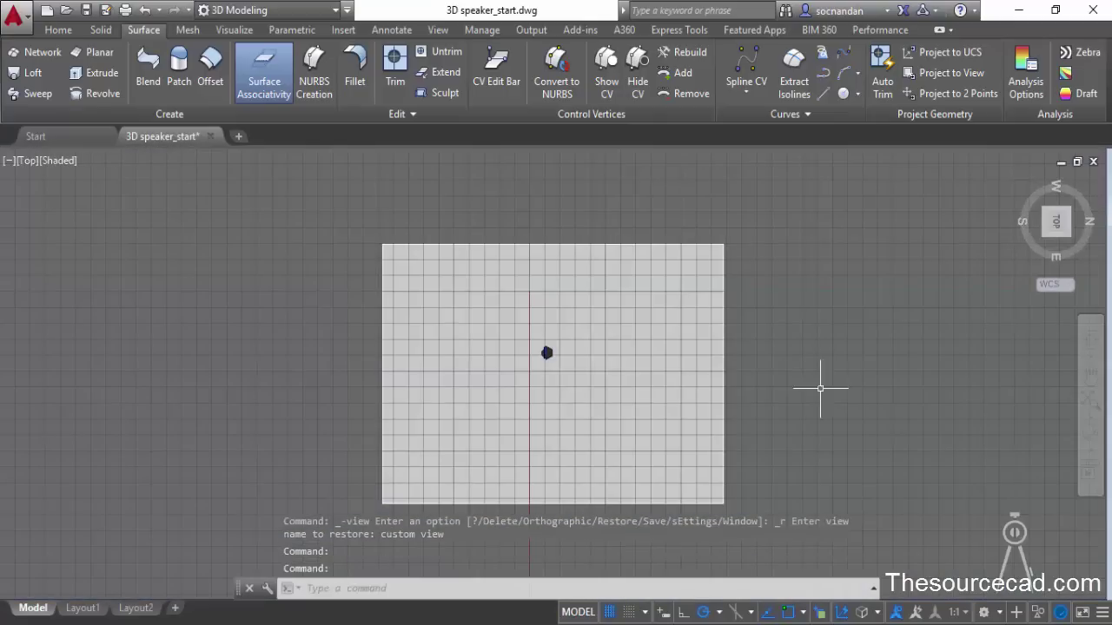
click(738, 373)
click(674, 241)
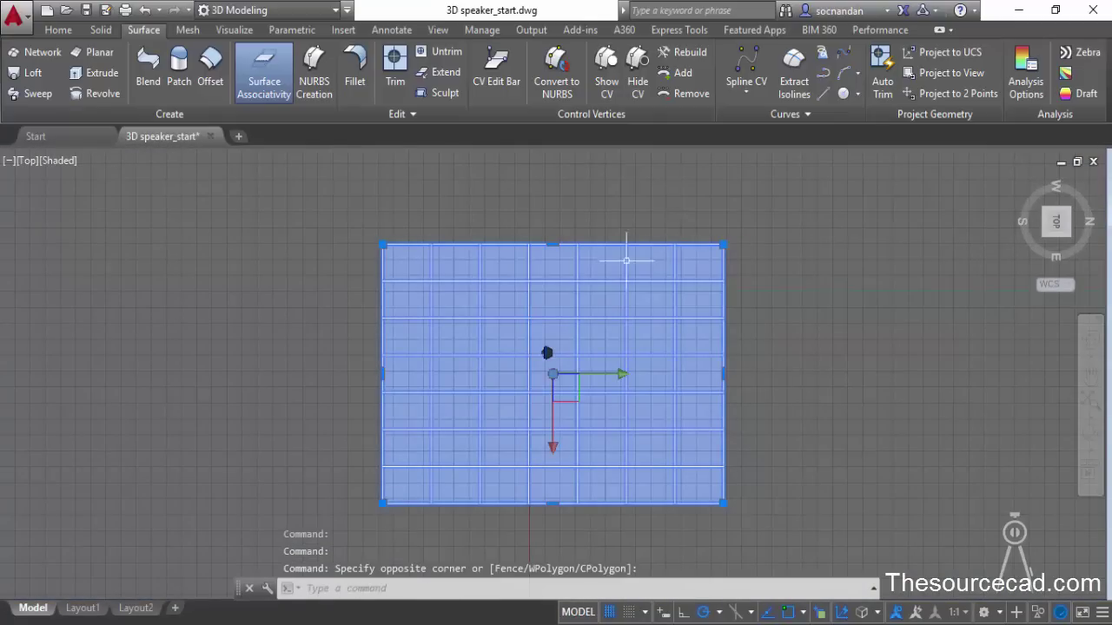
click(553, 428)
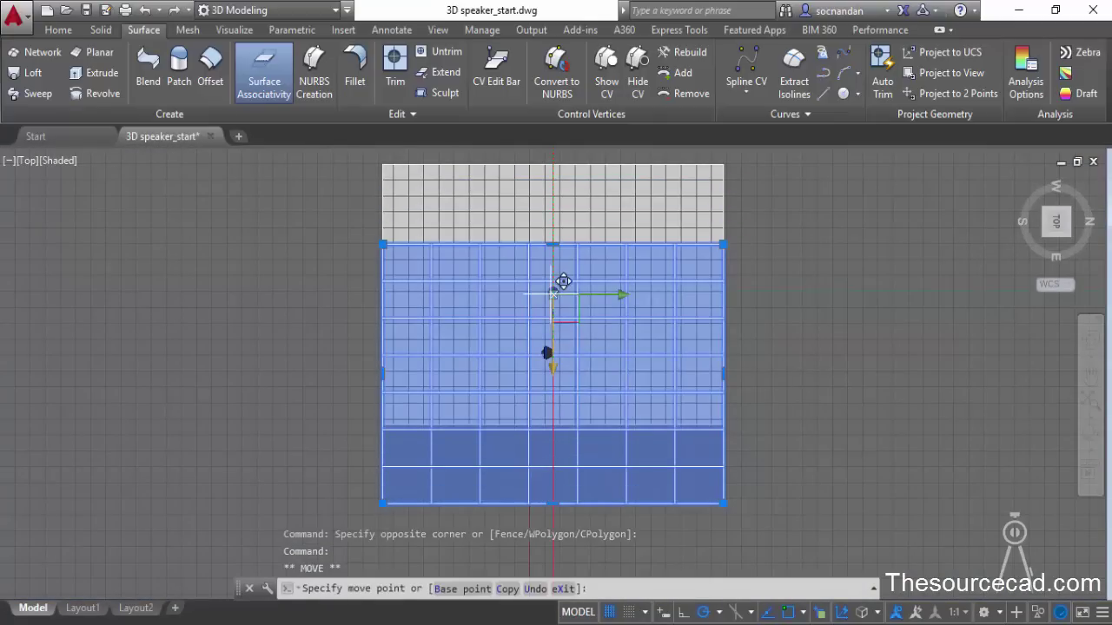
click(565, 270)
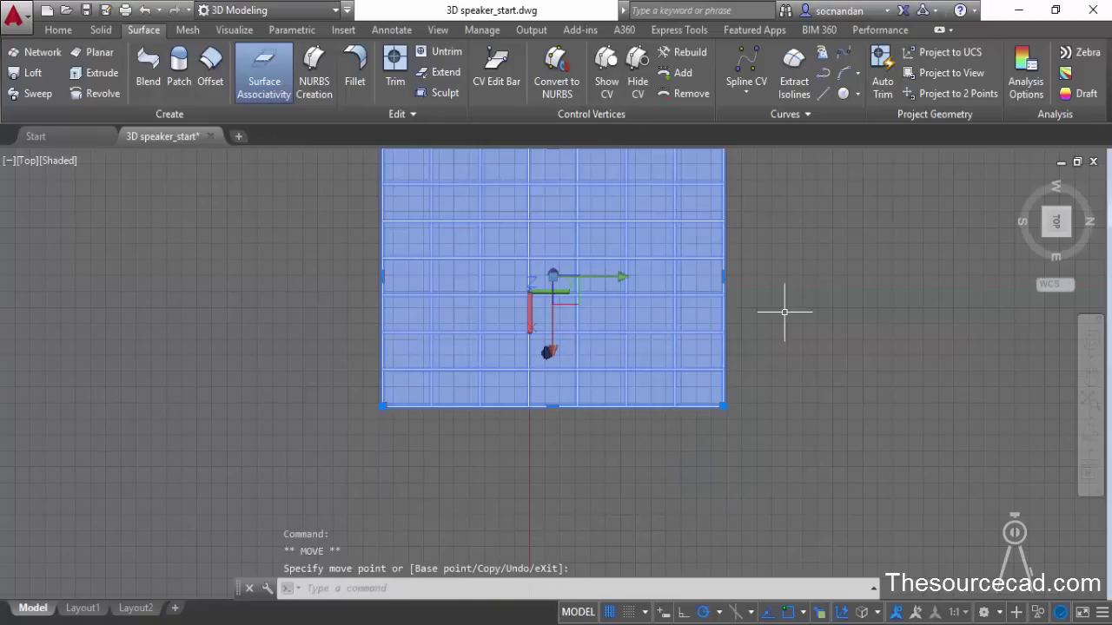
key(Escape)
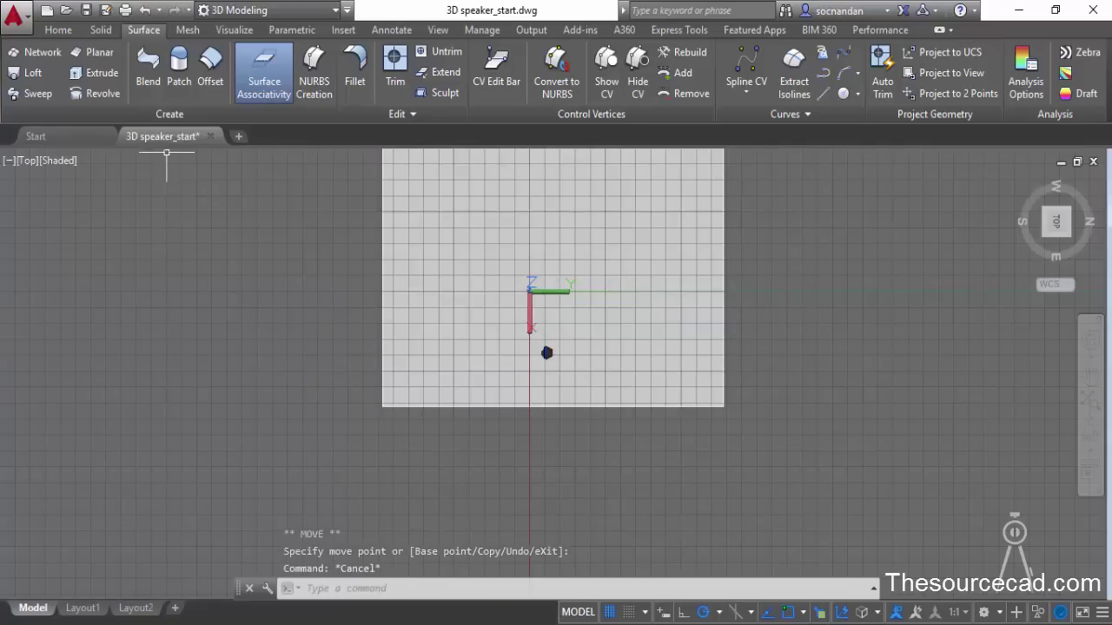
click(27, 161)
mouse_move(104, 189)
click(221, 179)
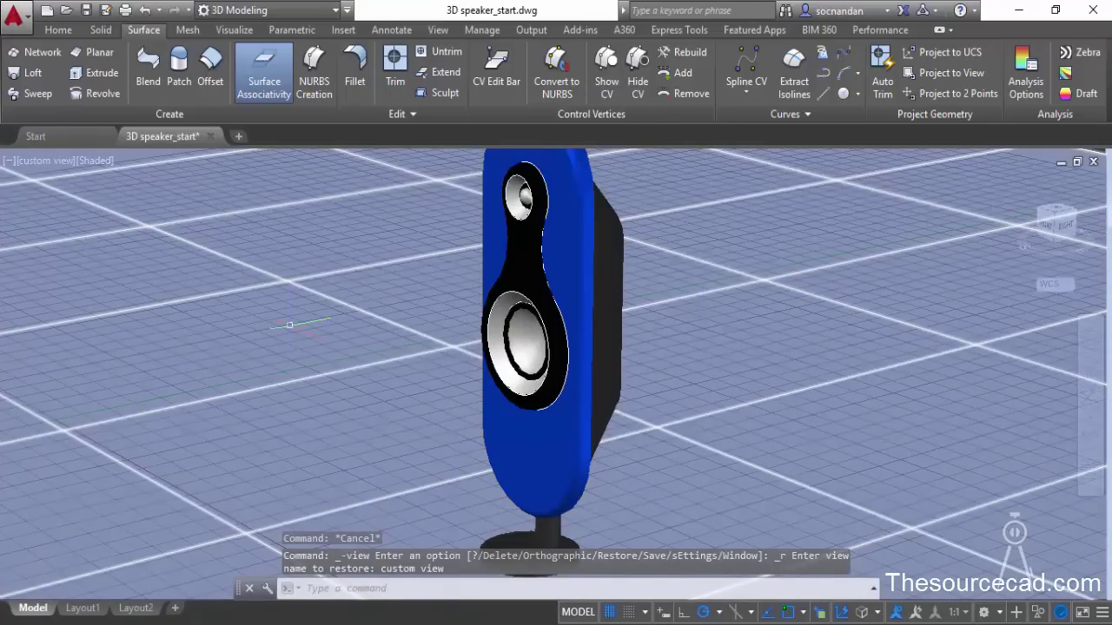
Apply the An...ba wood material from the Autodesk Library's Wood category to the planar surface.
click(235, 29)
click(734, 57)
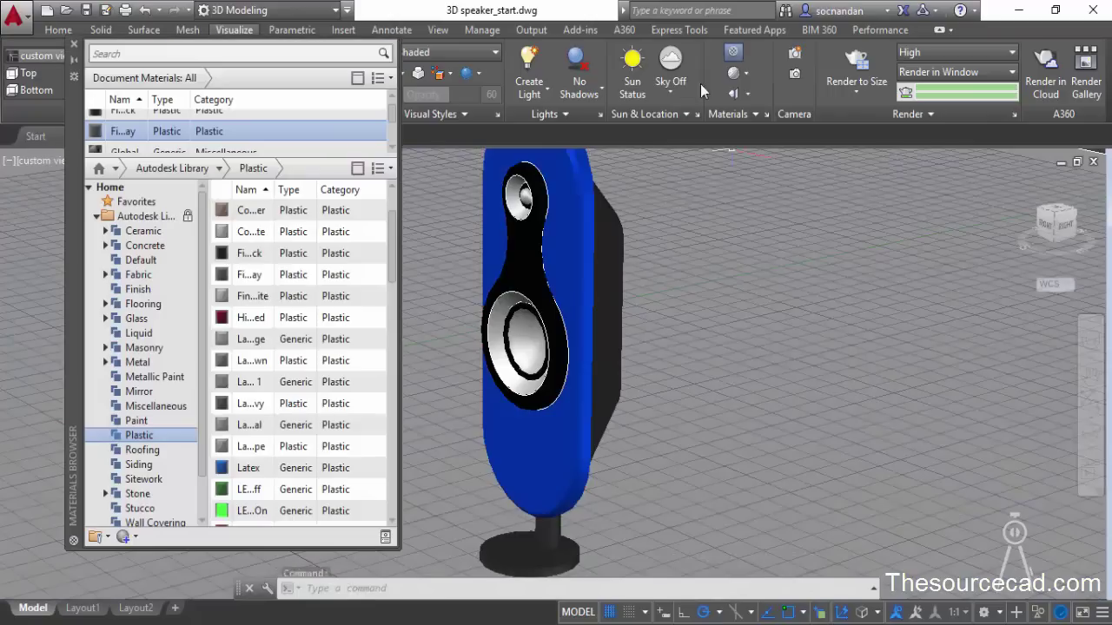
scroll(134, 481, down, 1)
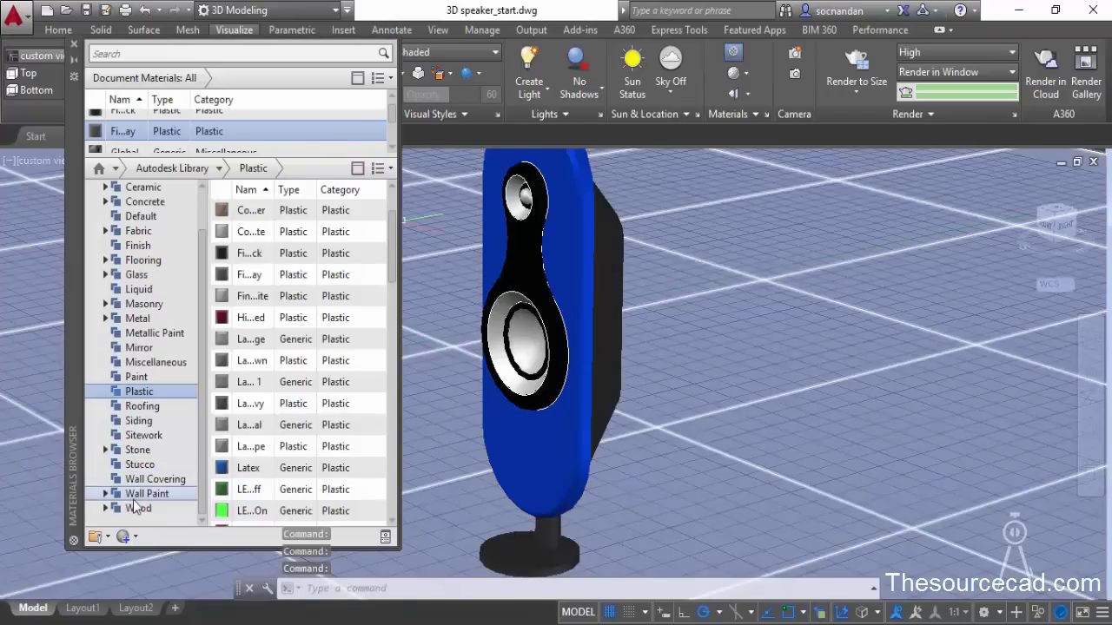
click(135, 512)
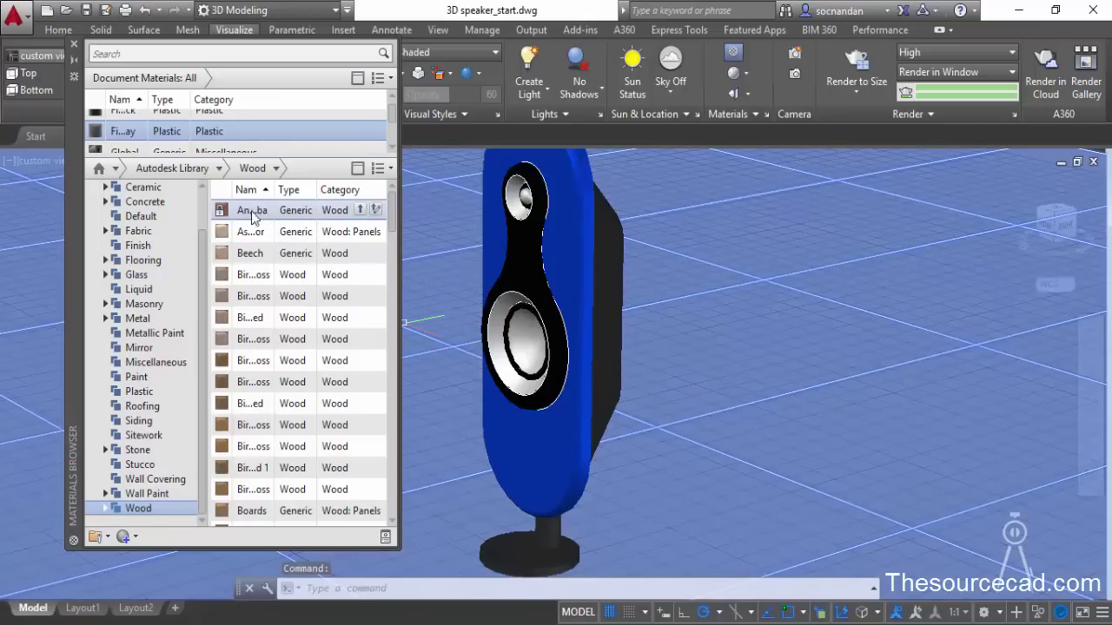
click(360, 210)
Locate the An...ba wood among the document materials and try to assign it to the selection.
right_click(141, 129)
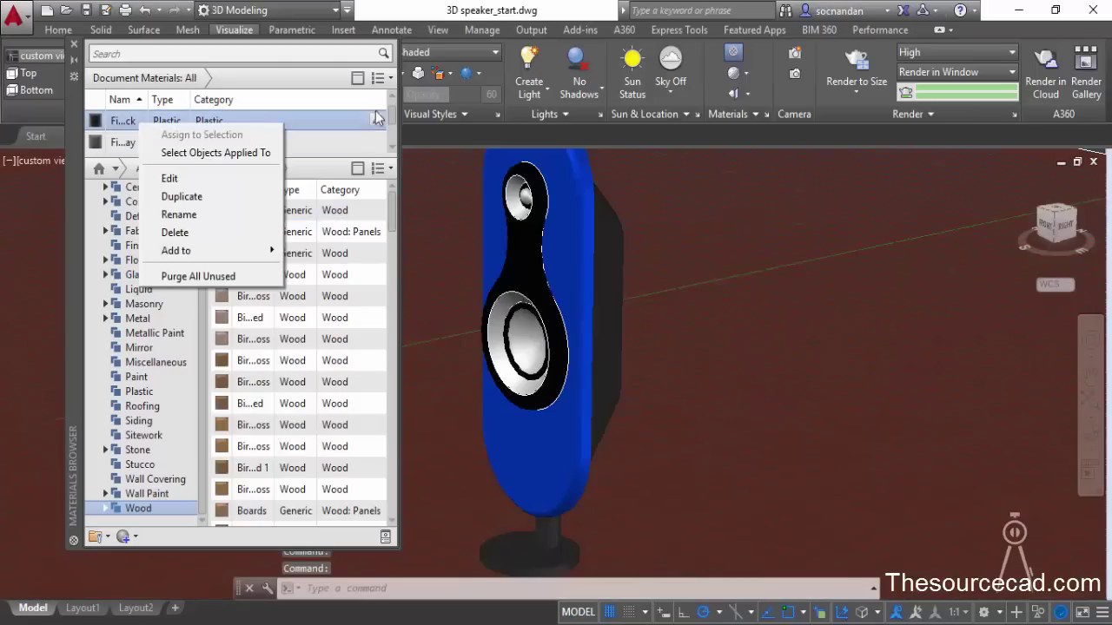
click(392, 137)
scroll(391, 128, down, 2)
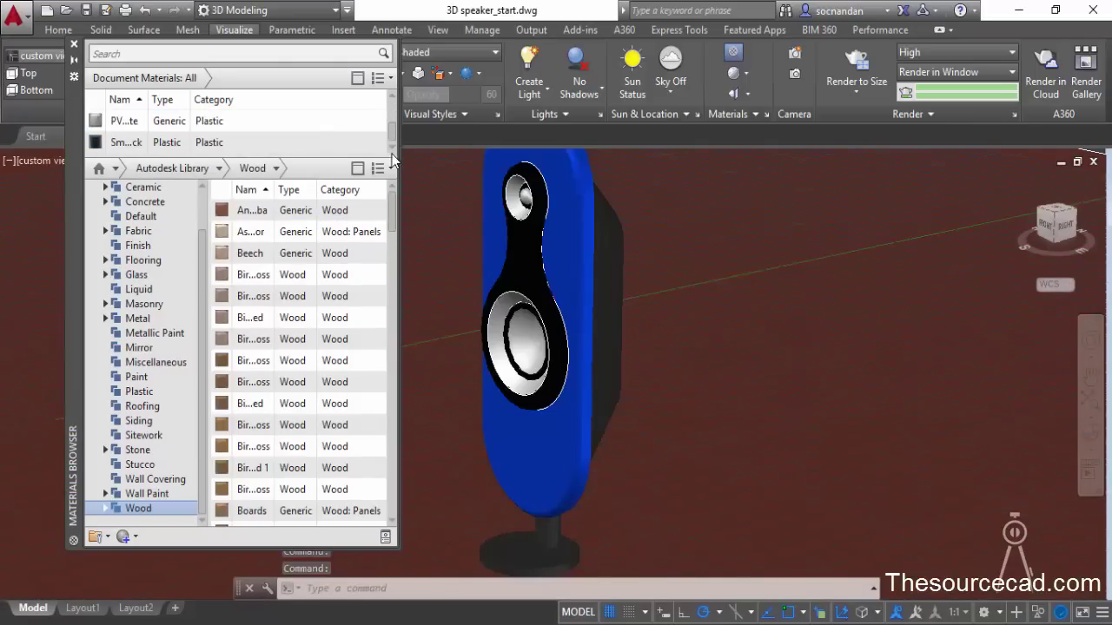
scroll(394, 137, up, 5)
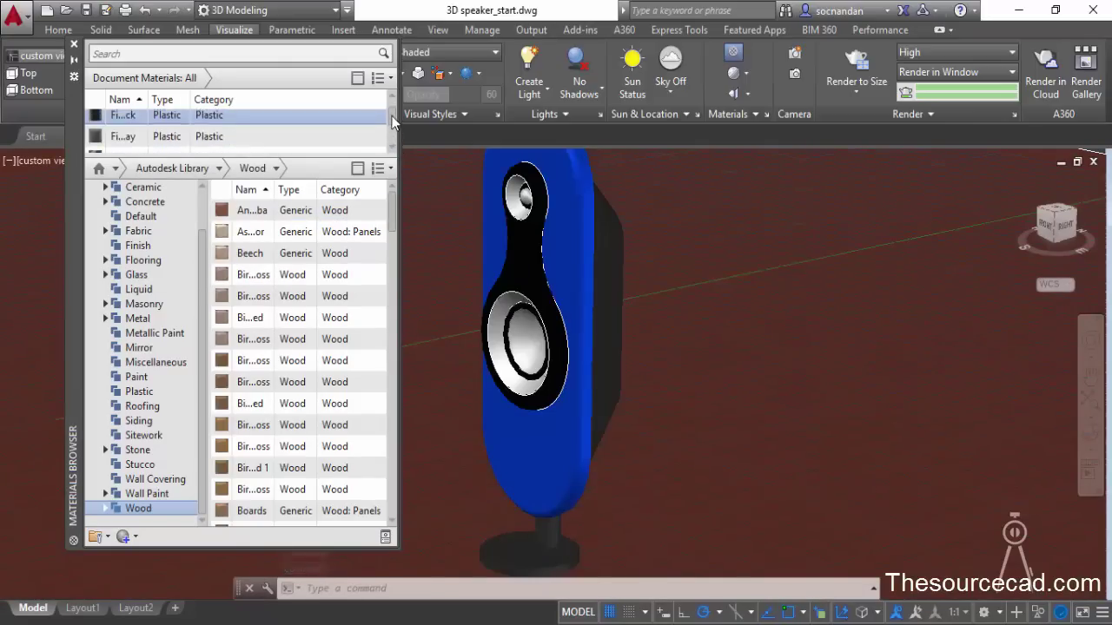
click(210, 121)
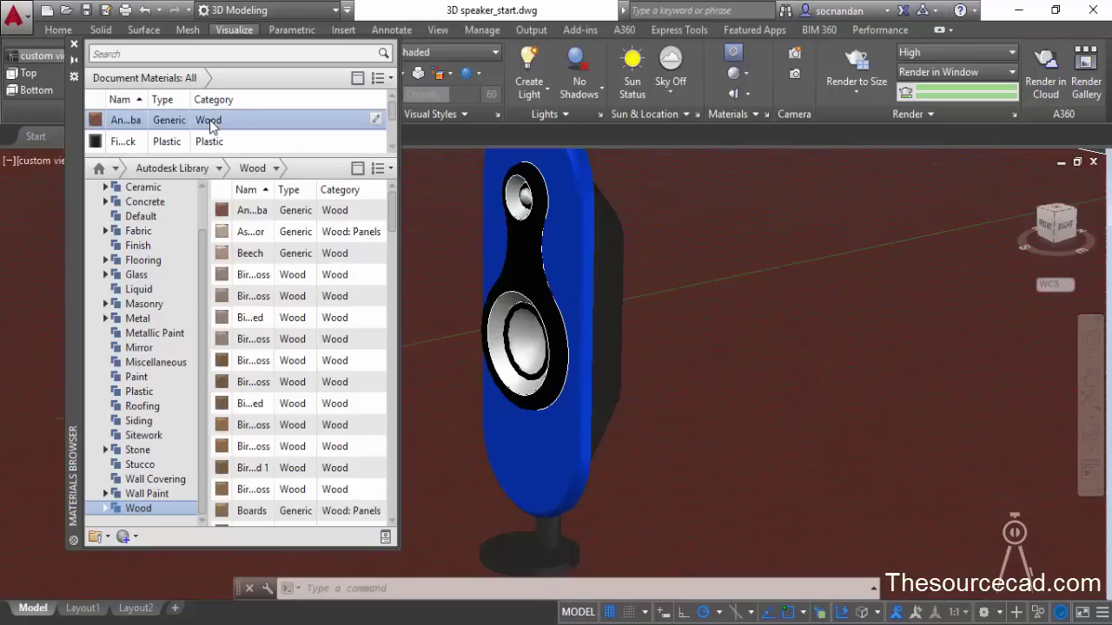
right_click(210, 121)
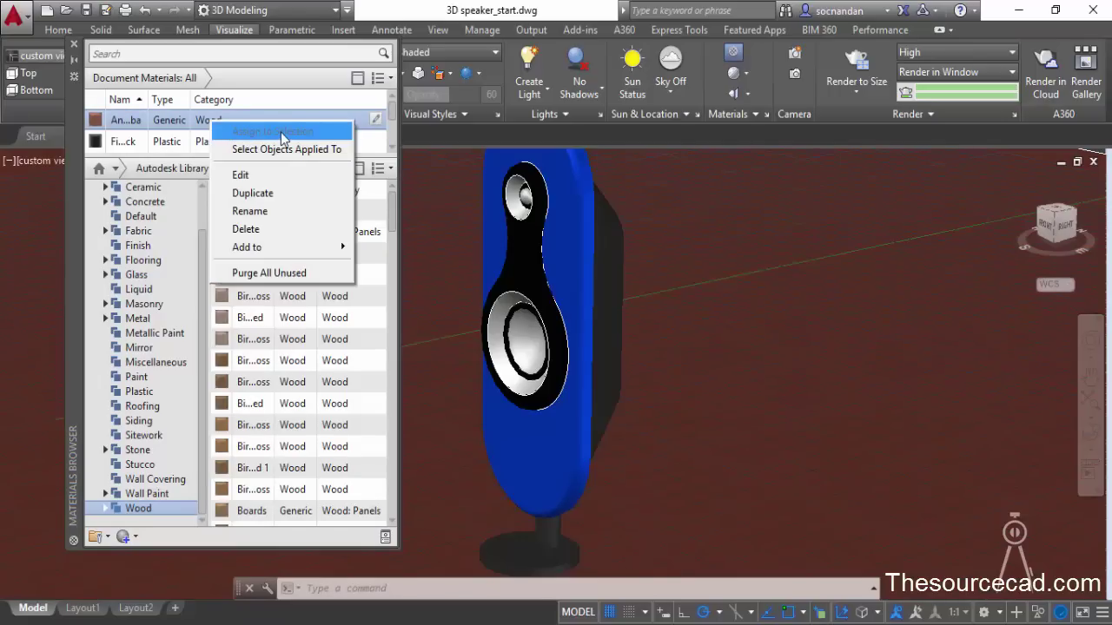
click(386, 236)
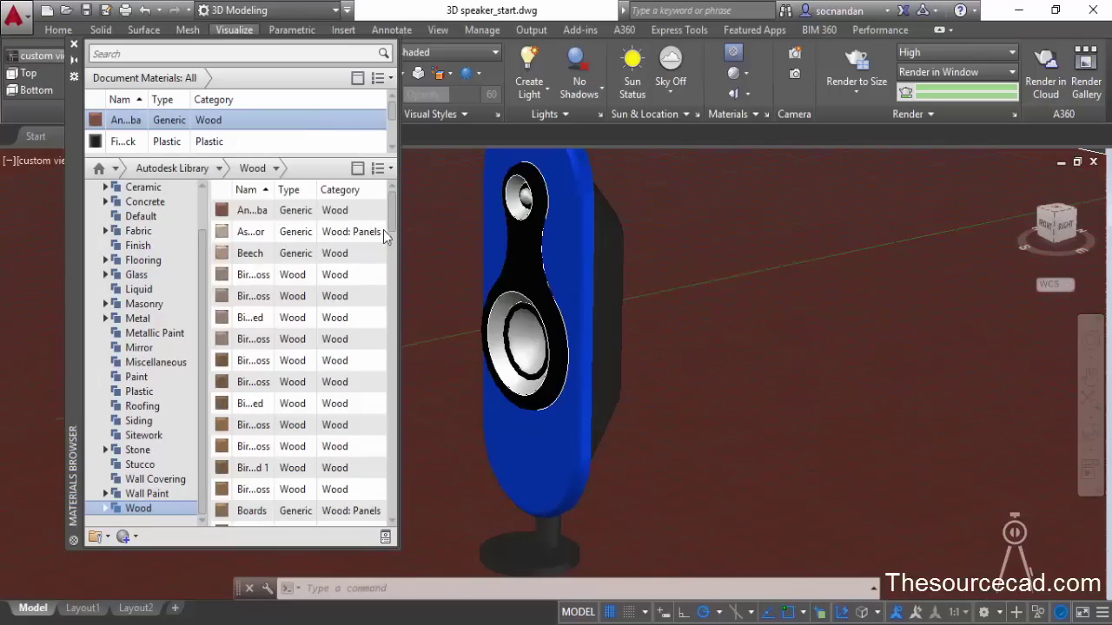
right_click(267, 126)
click(293, 131)
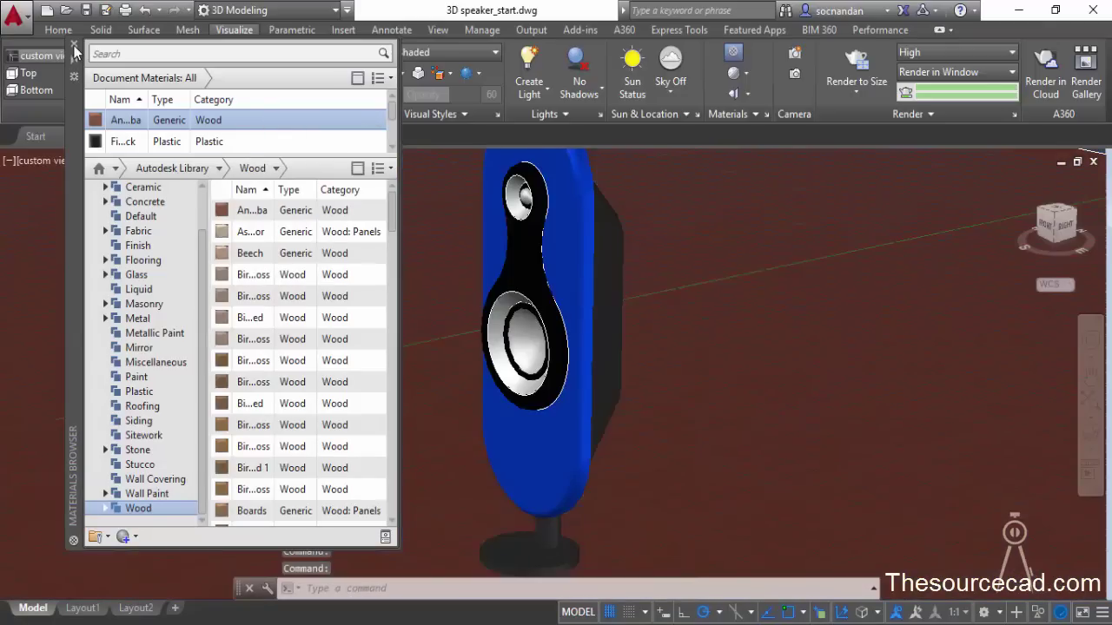
Close the Materials Browser and render the speaker on the wood surface with the High preset.
click(74, 46)
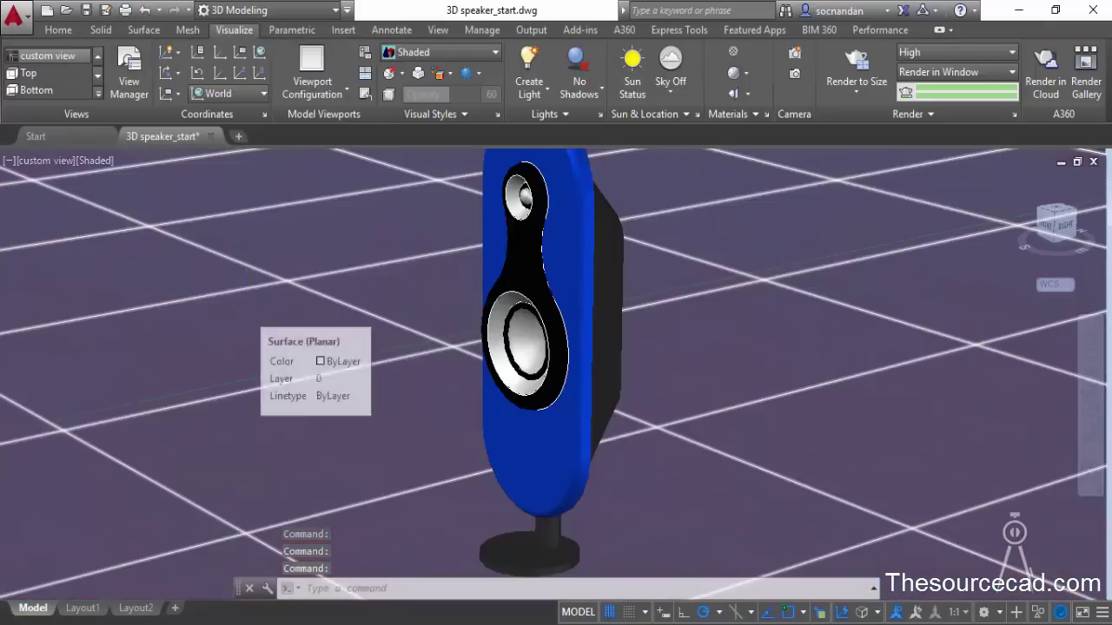
key(Escape)
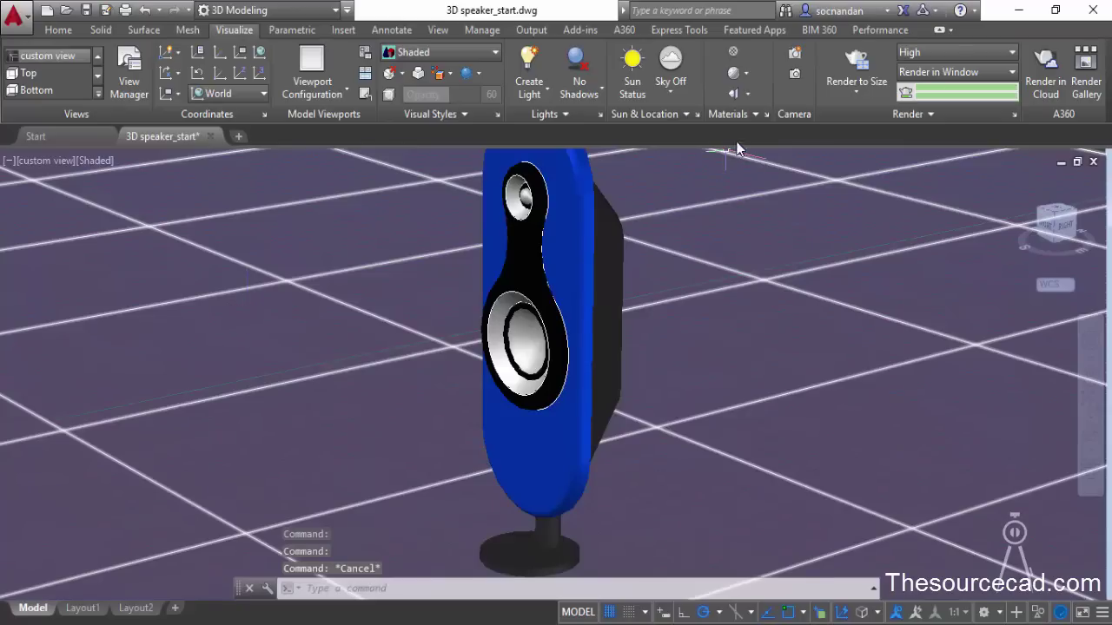
click(852, 62)
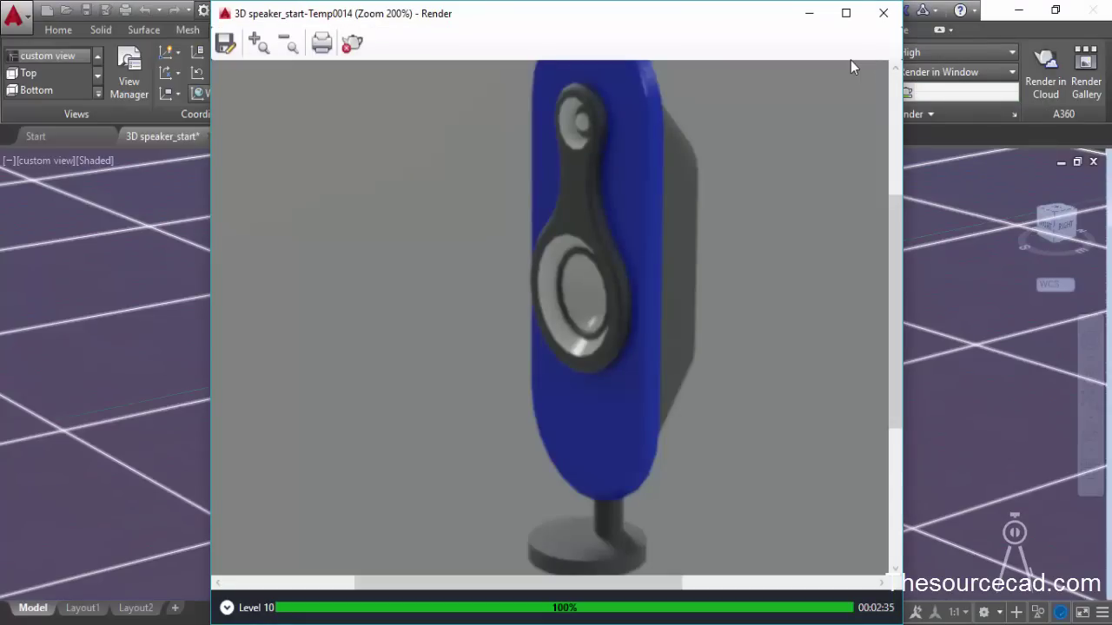